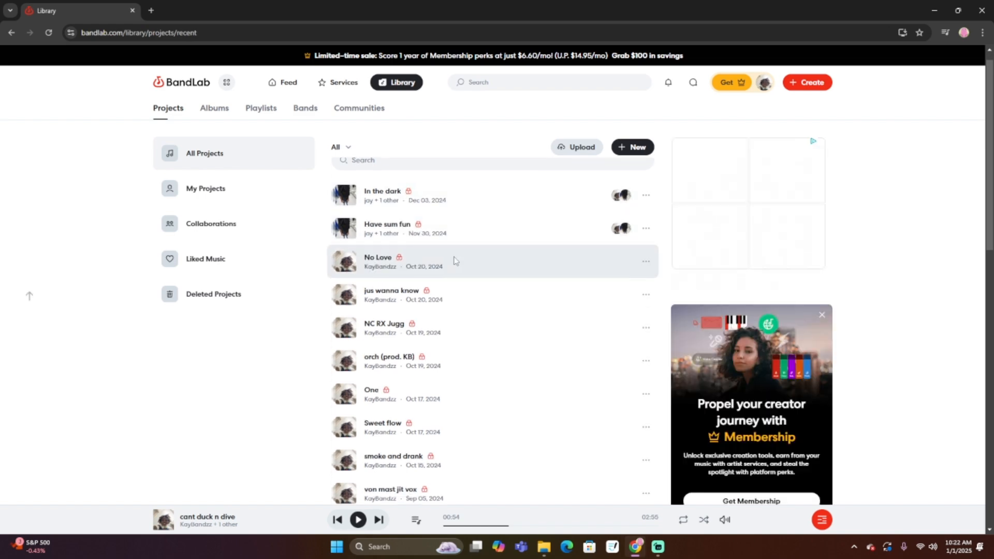
Look through the list of all projects in the library and open the account's profile page
scroll(446, 287, "down", 5)
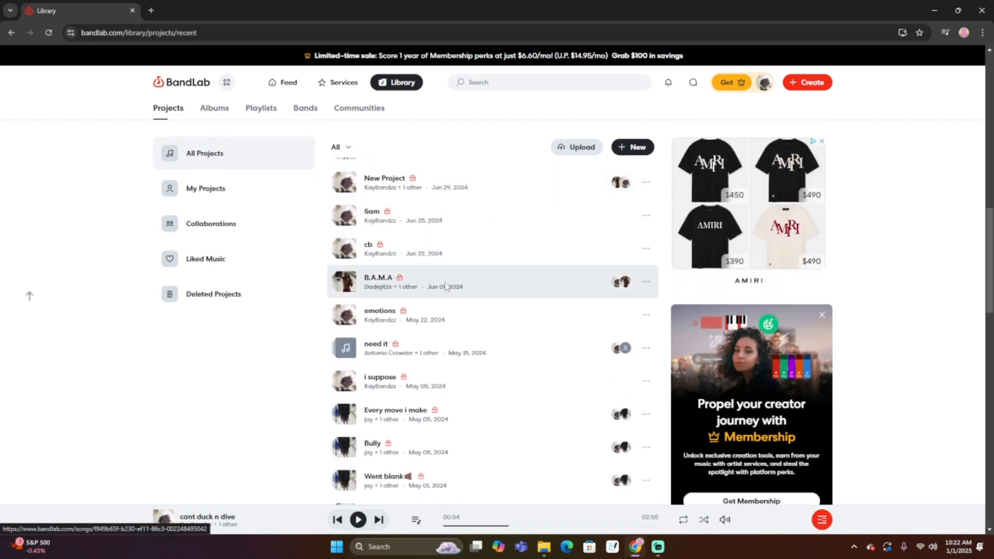
scroll(446, 282, "up", 18)
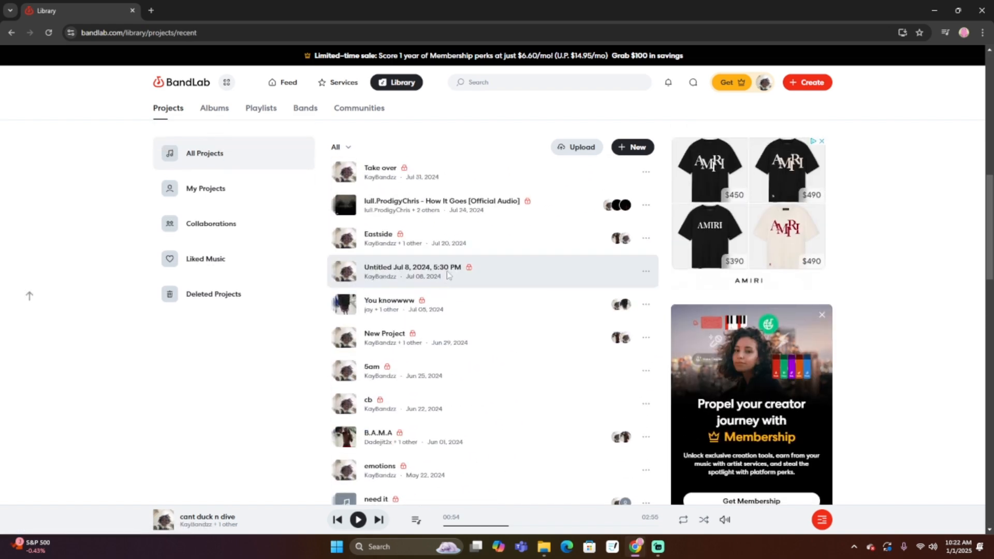
left_click(768, 84)
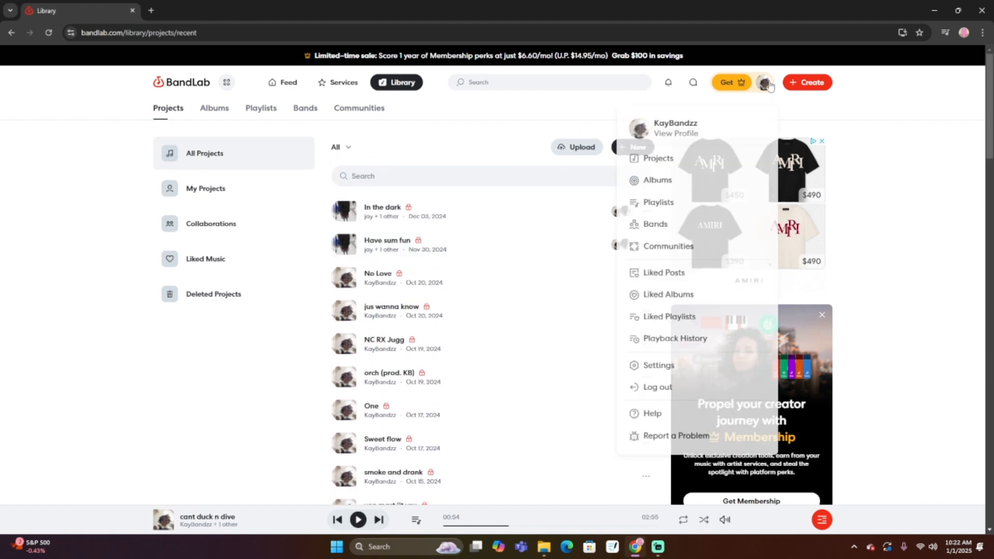
left_click(683, 136)
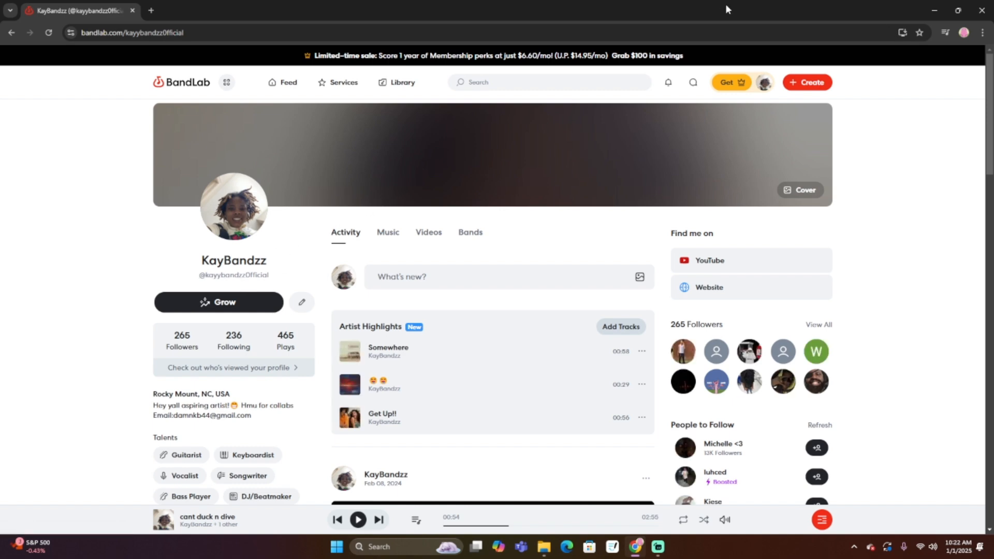
Create a new empty project in the studio and open the BandLab Sounds library
left_click(806, 83)
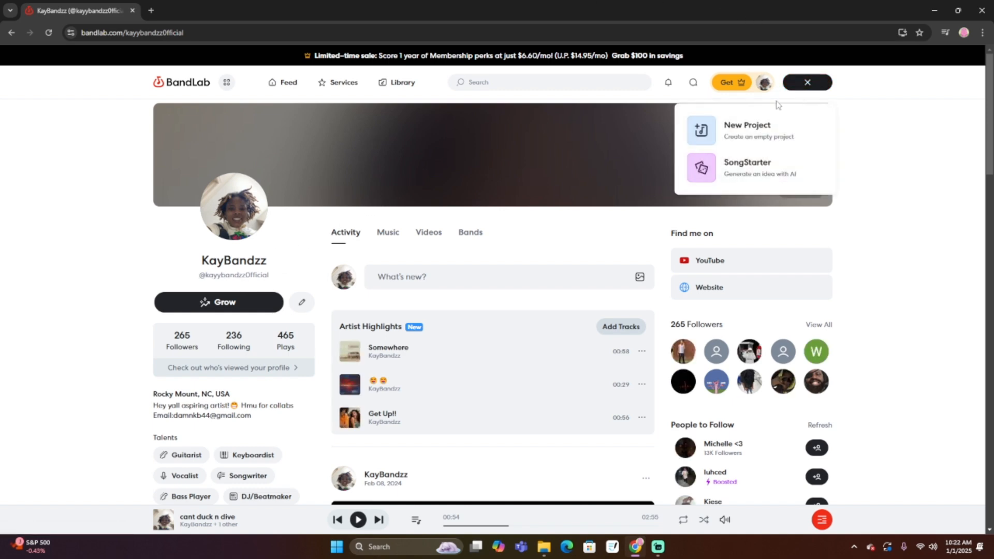
left_click(752, 130)
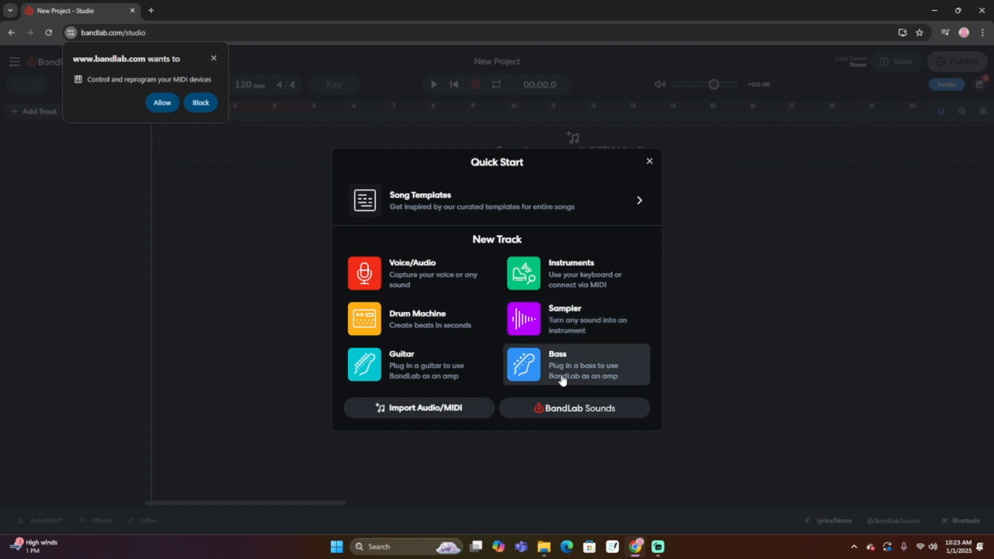
left_click(581, 412)
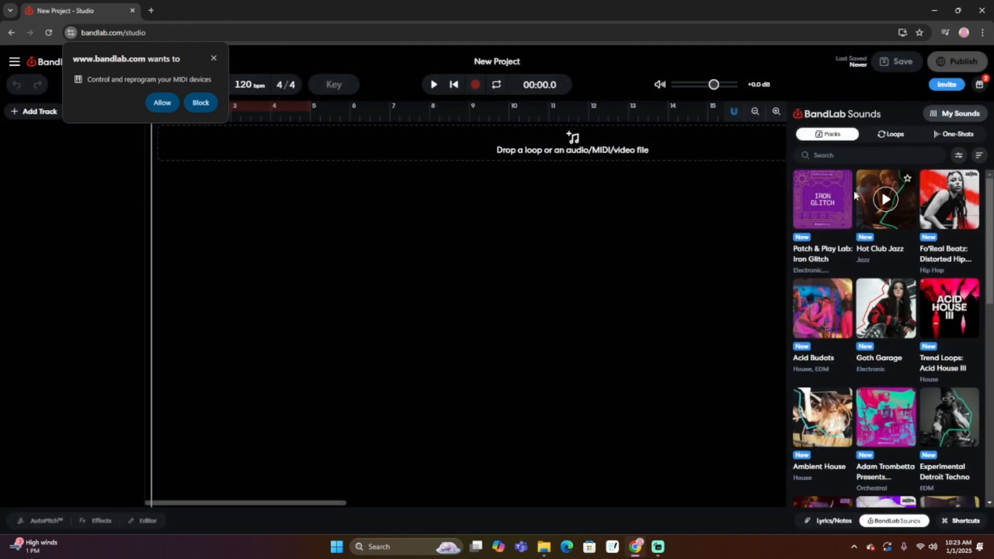
Browse the sound packs and preview several, including Protovolt: Pro Score Vol. 2, Icykidd Presents Pop Heaters and Pure Lofi Hip Hop
scroll(879, 357, "down", 1)
scroll(878, 357, "down", 5)
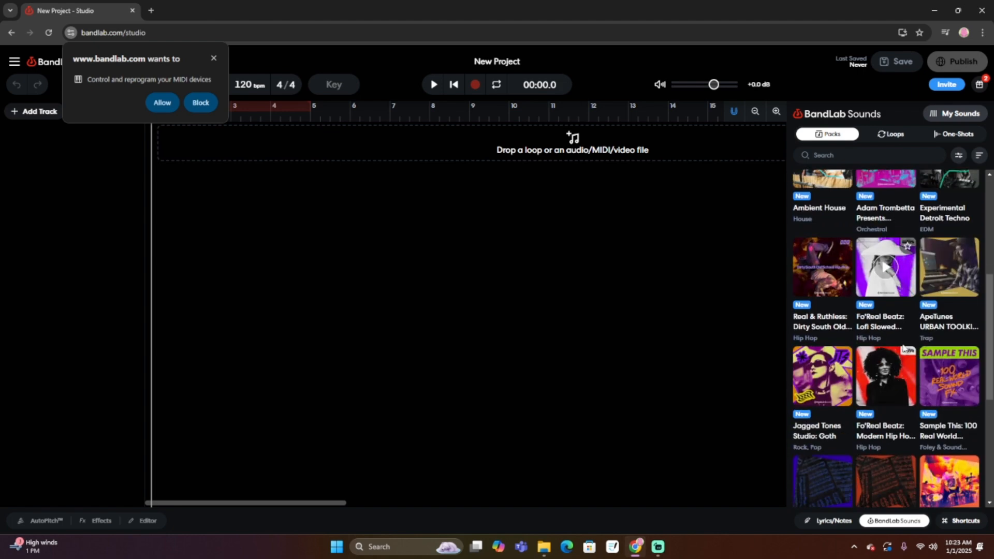
scroll(880, 357, "down", 3)
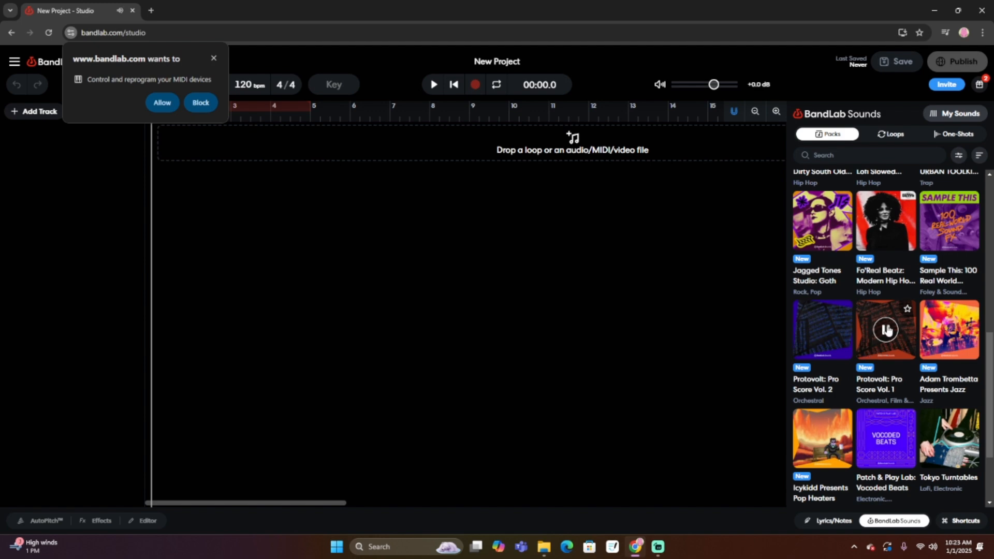
left_click(821, 336)
scroll(838, 373, "down", 2)
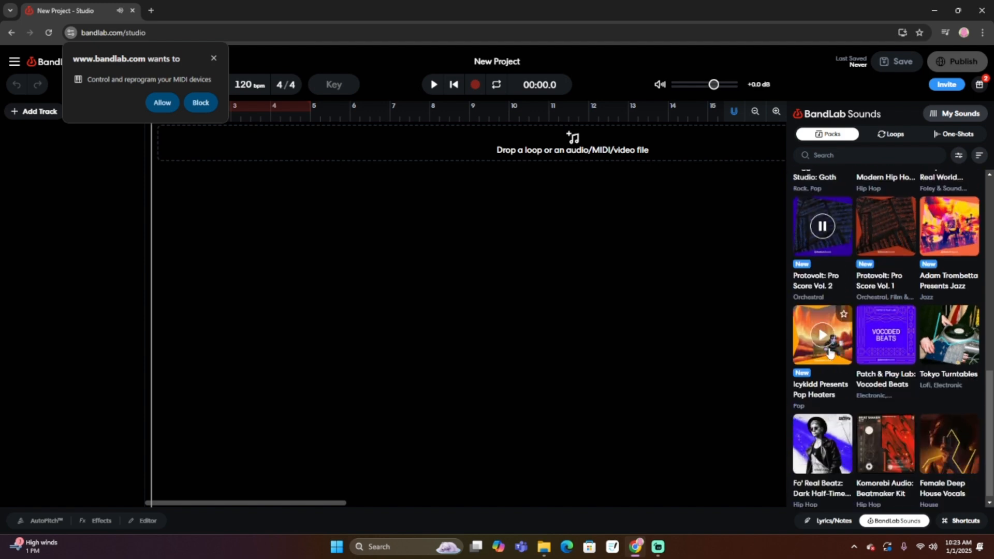
left_click(823, 335)
scroll(885, 336, "down", 4)
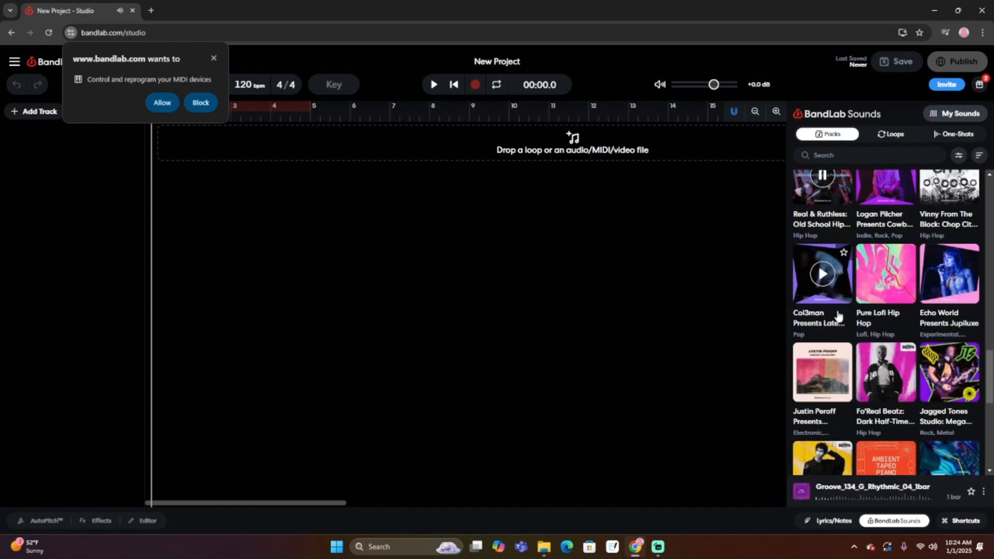
left_click(886, 273)
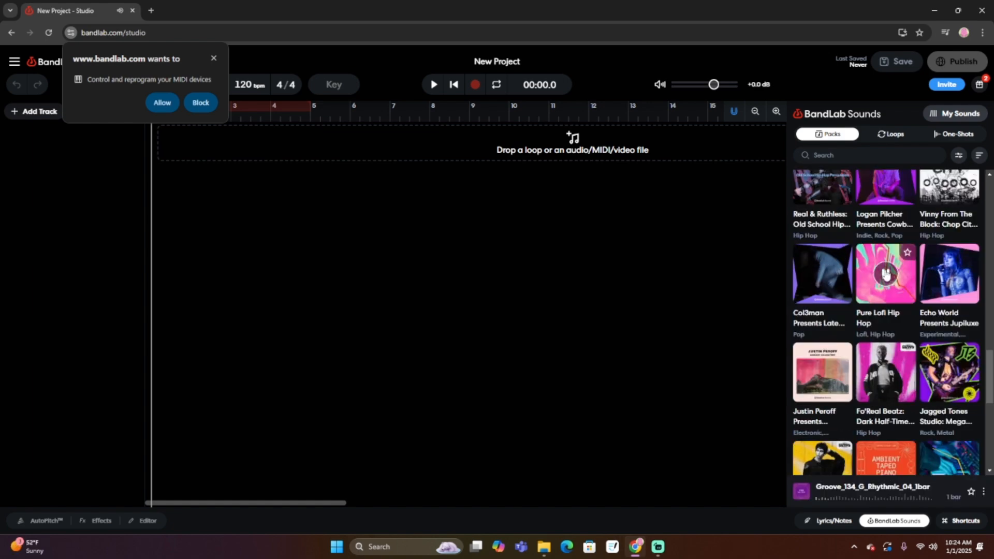
Open the Pure Lofi Hip Hop pack and preview its Skills, Shake, Matter and Know keys loops
left_click(864, 318)
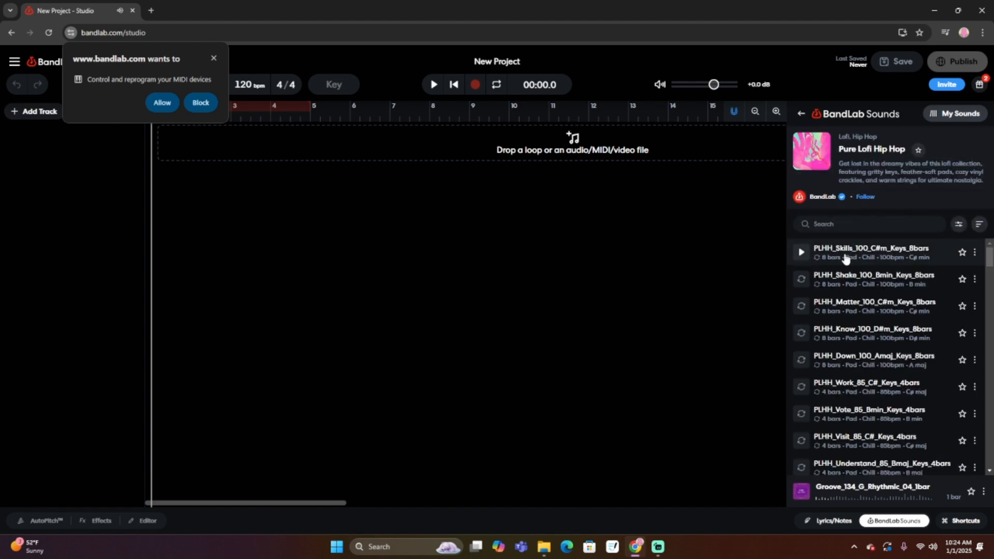
left_click(801, 253)
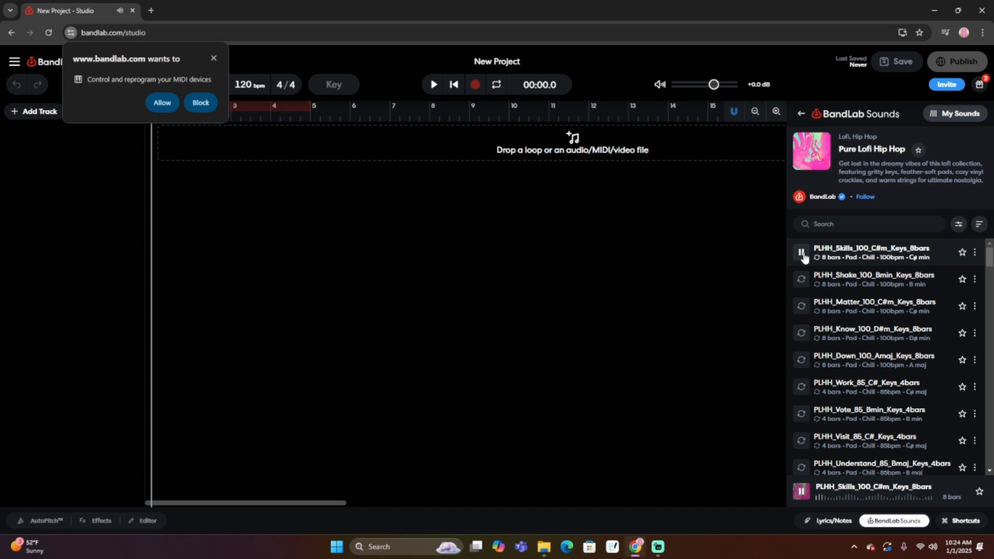
left_click(802, 279)
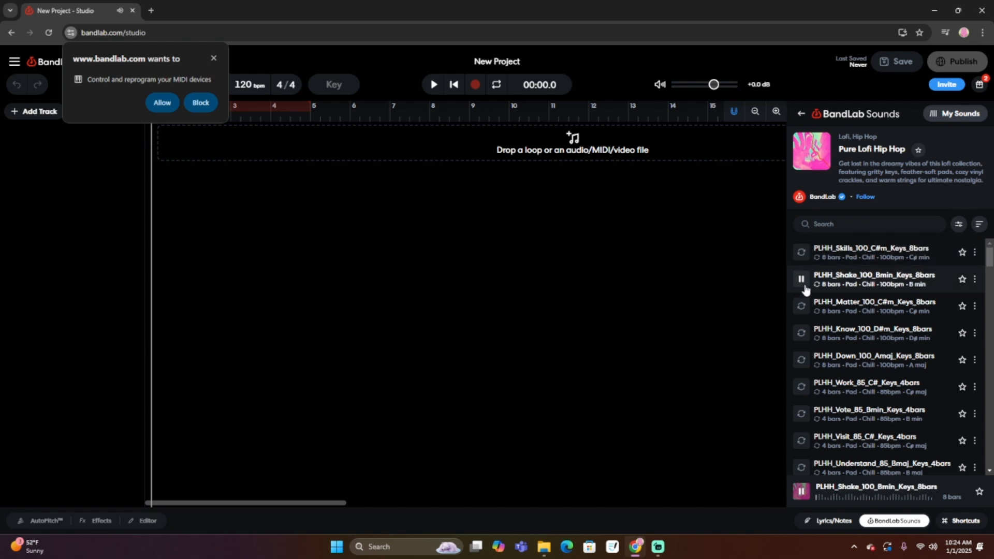
left_click(801, 308)
left_click(800, 334)
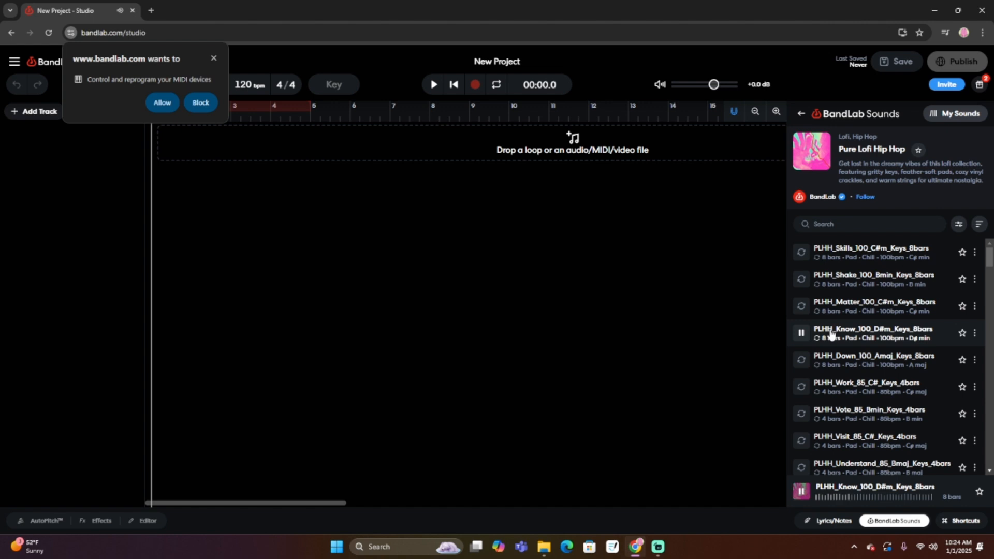
Mark the PLHH_Know_100_D#m_Keys_8bars loop as a favourite and add it to the project as a track
left_click(819, 339)
left_click(934, 339)
left_click(961, 334)
left_click_drag(901, 343, 133, 88)
Answer the microphone and MIDI device permission requests and set the project key to D# minor
left_click(164, 103)
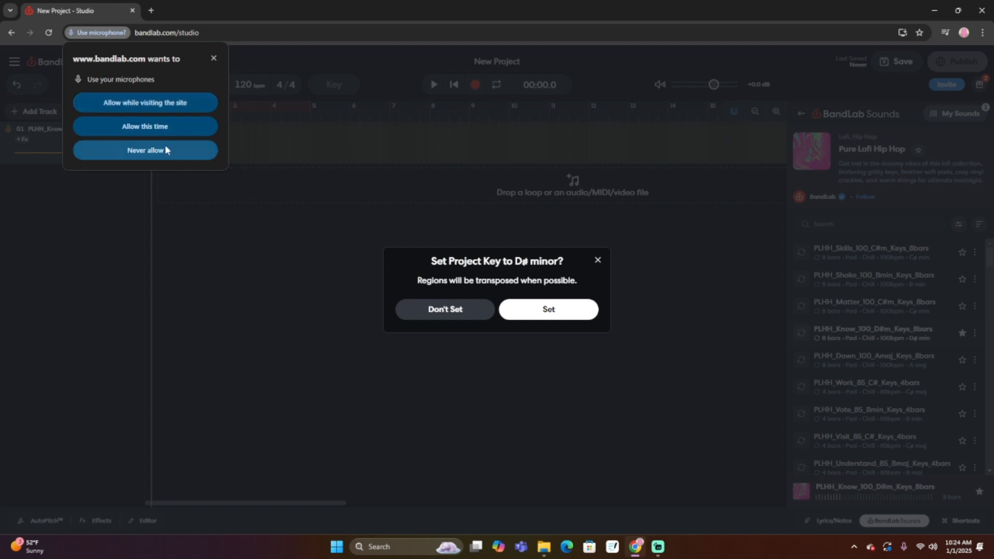
left_click(185, 106)
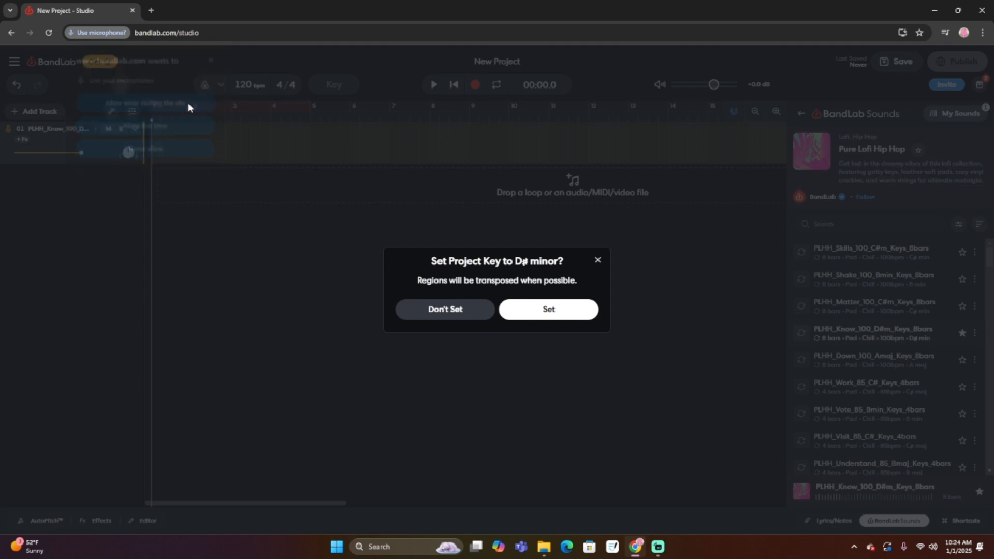
left_click(548, 309)
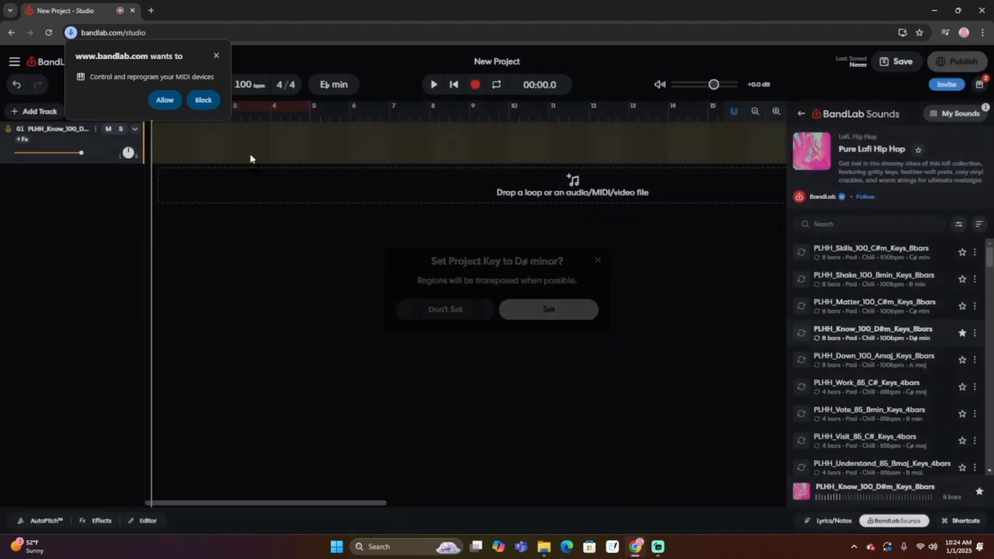
left_click(203, 100)
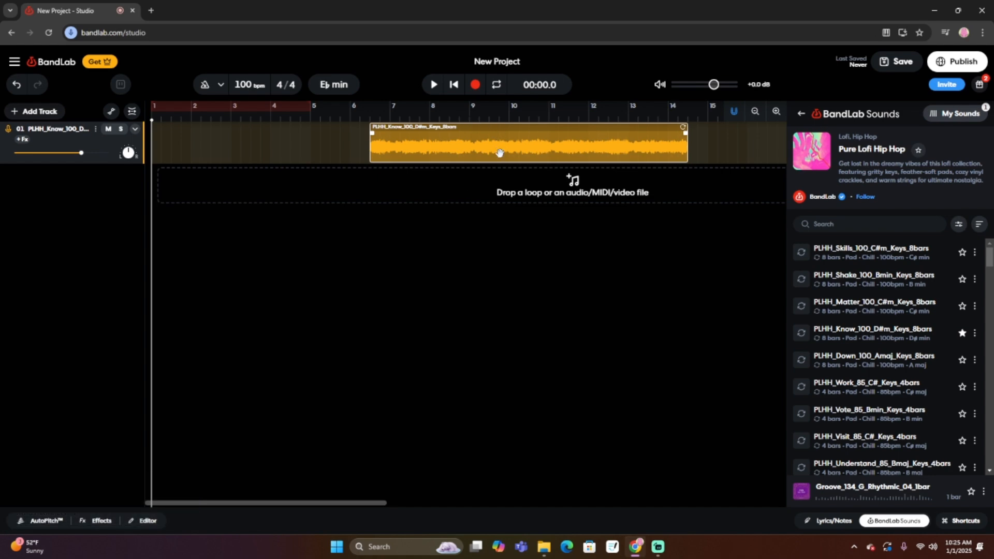
Move the keys loop region to start at bar 1 and play it briefly
left_click_drag(499, 153, 246, 135)
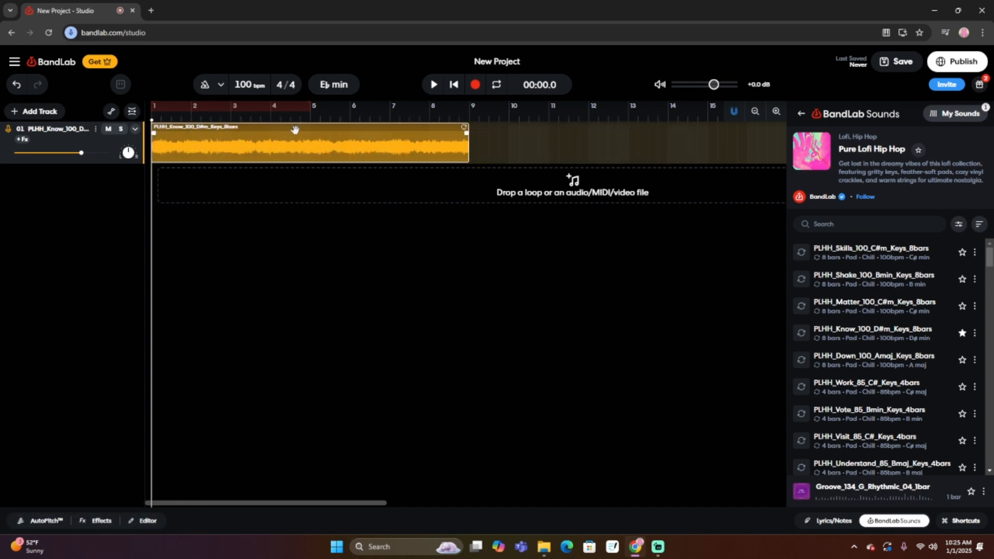
left_click(957, 10)
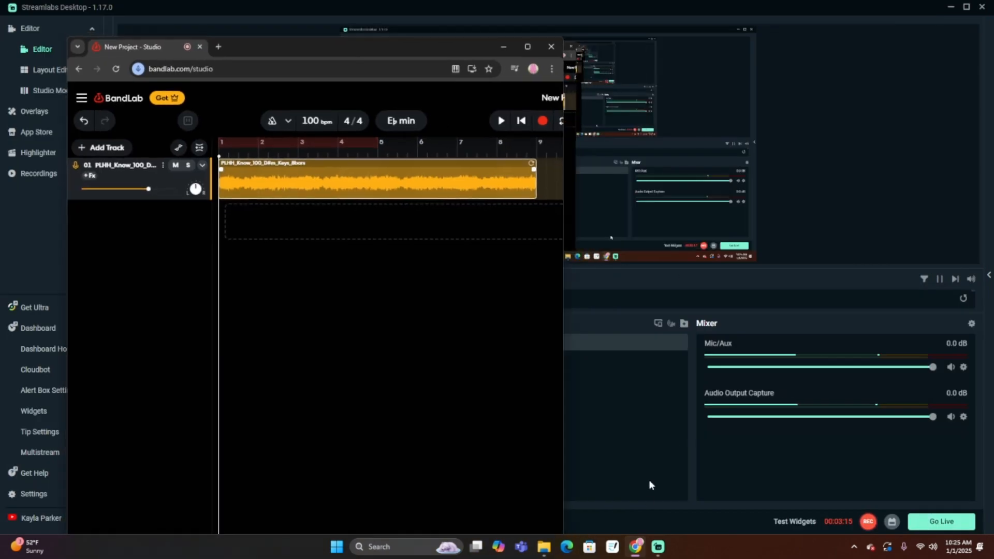
key("space")
key("space")
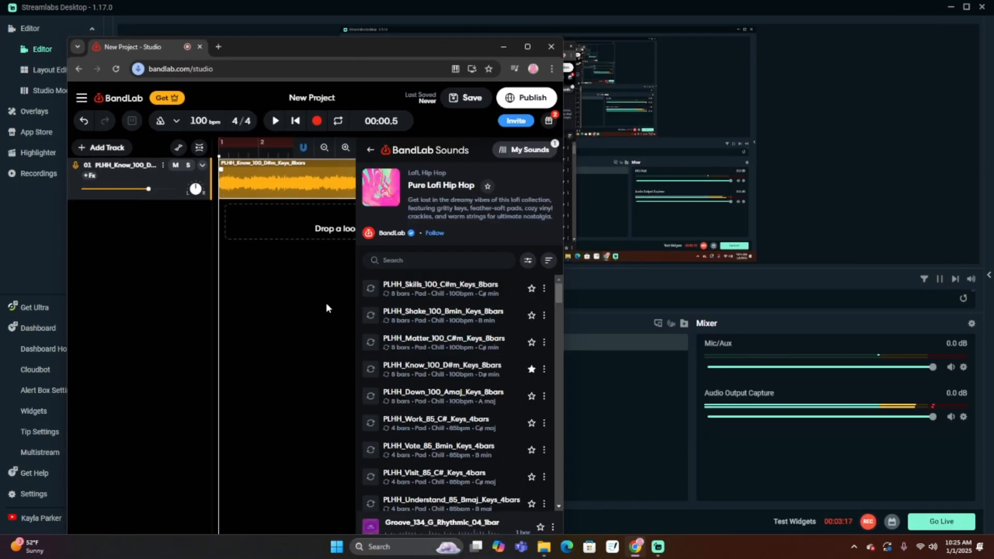
left_click(527, 46)
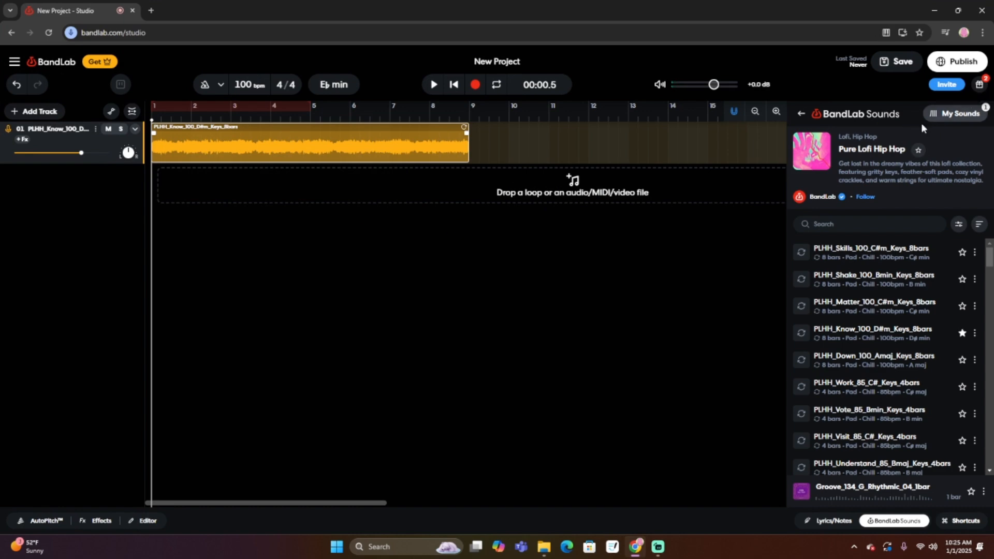
Close the sounds library and play the loop from the start, turning on the metronome during playback
left_click(800, 114)
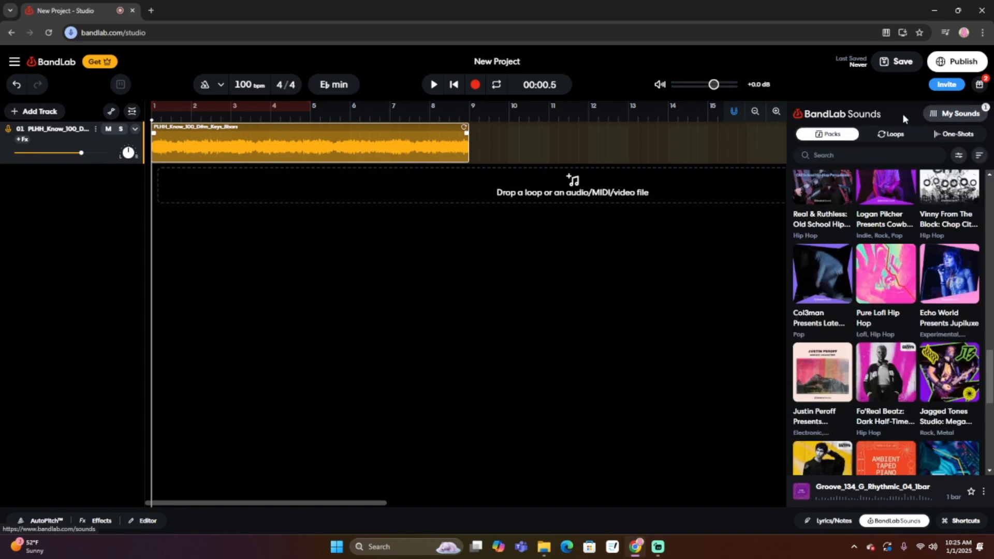
left_click(906, 521)
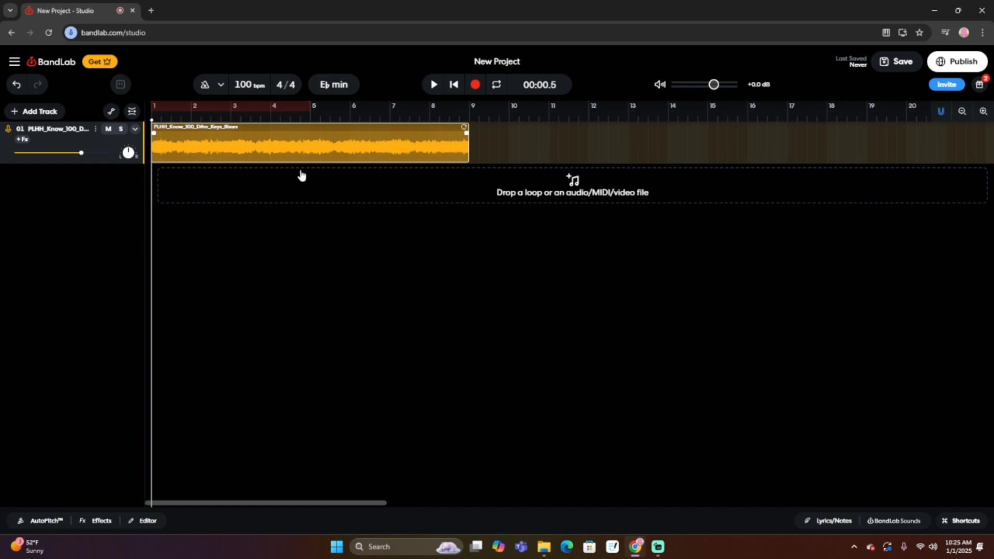
key("space")
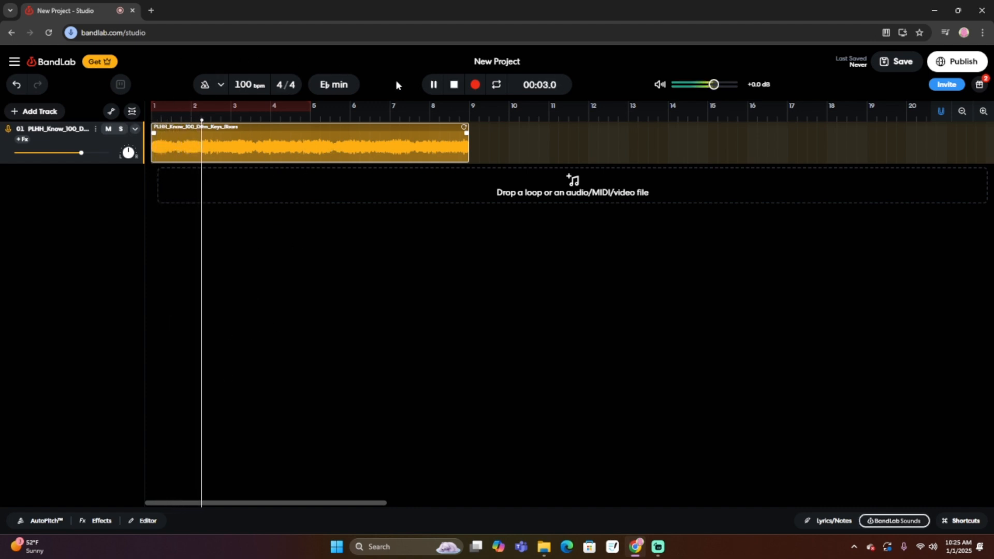
left_click(205, 84)
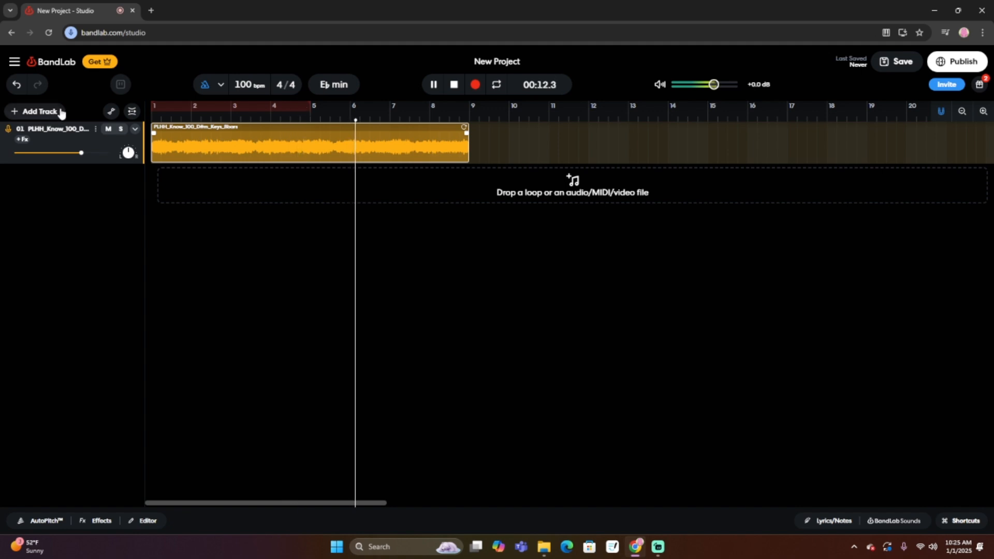
key("space")
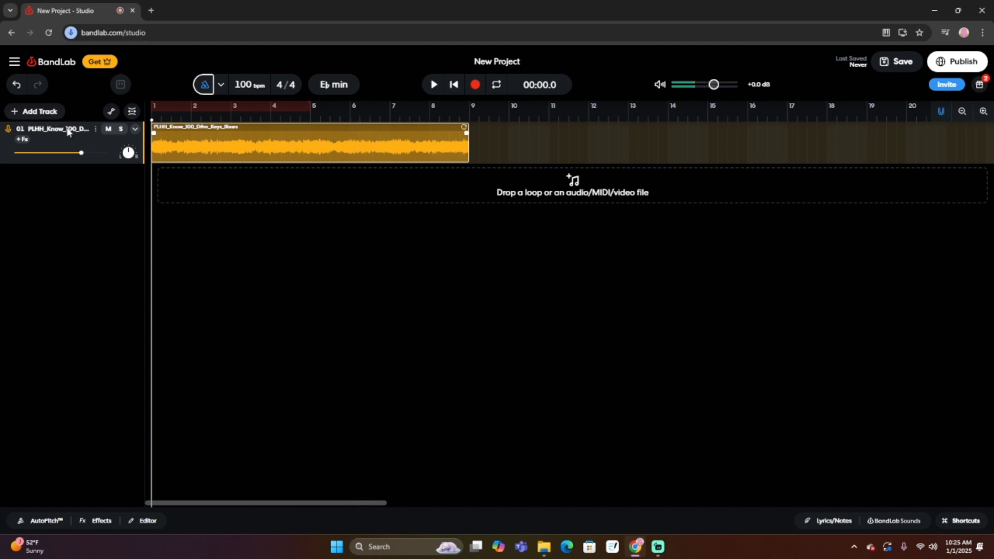
Add a virtual instrument track and browse its 808s instruments
left_click(49, 112)
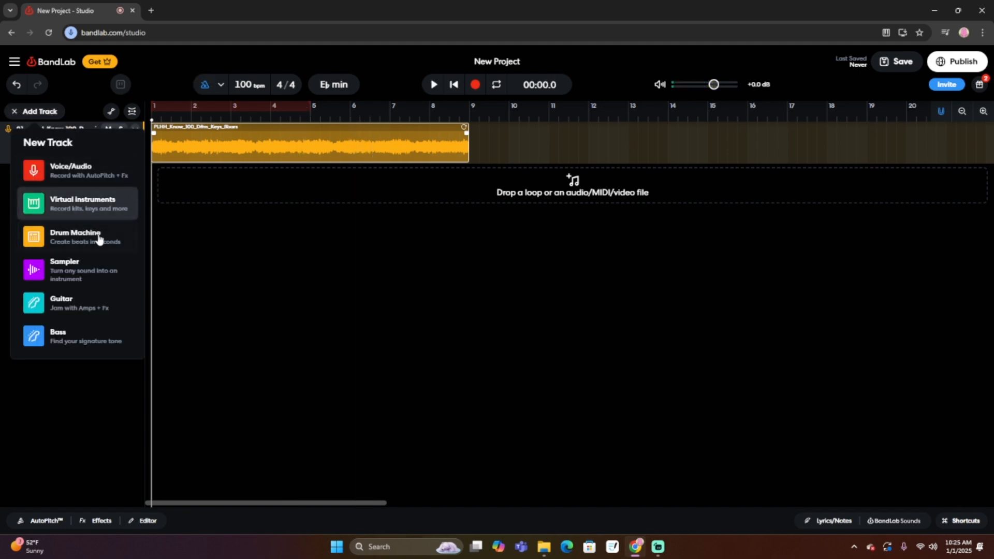
left_click(108, 199)
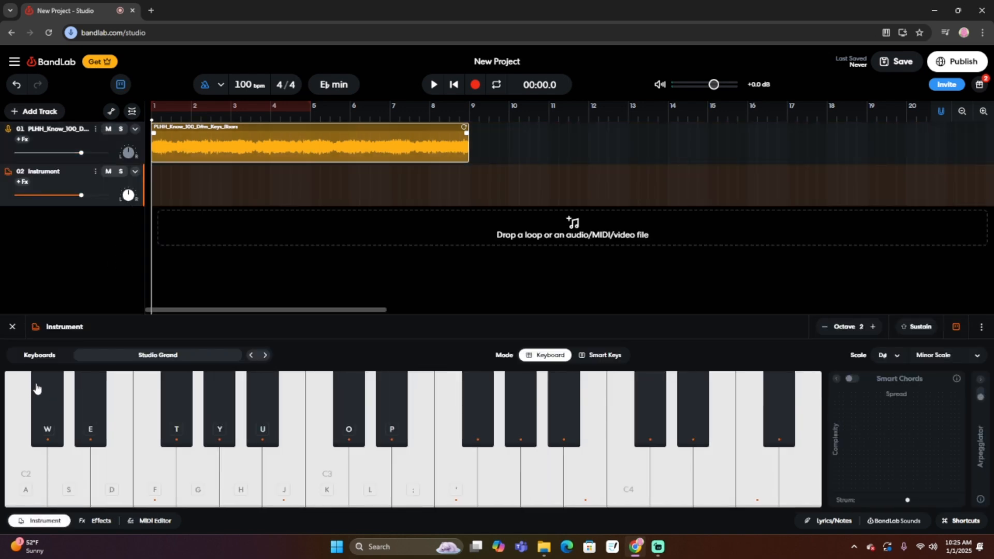
left_click(146, 358)
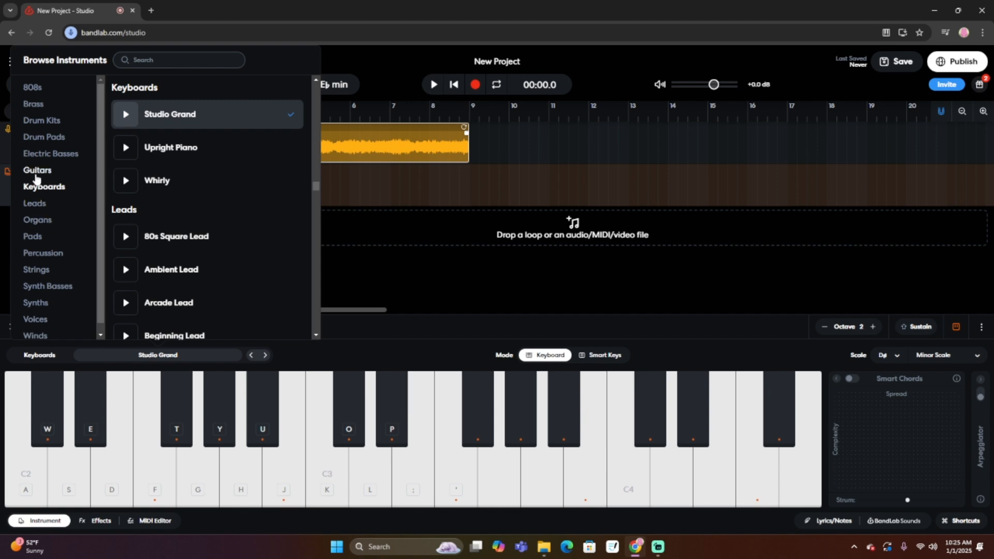
left_click(47, 91)
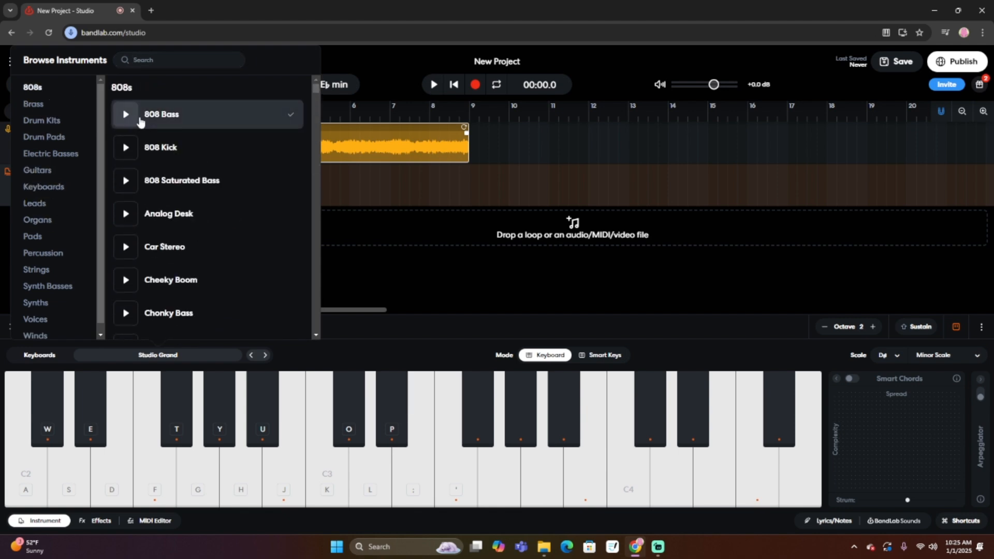
Preview 808 Bass, load it on the instrument track and play a few test notes
left_click(125, 115)
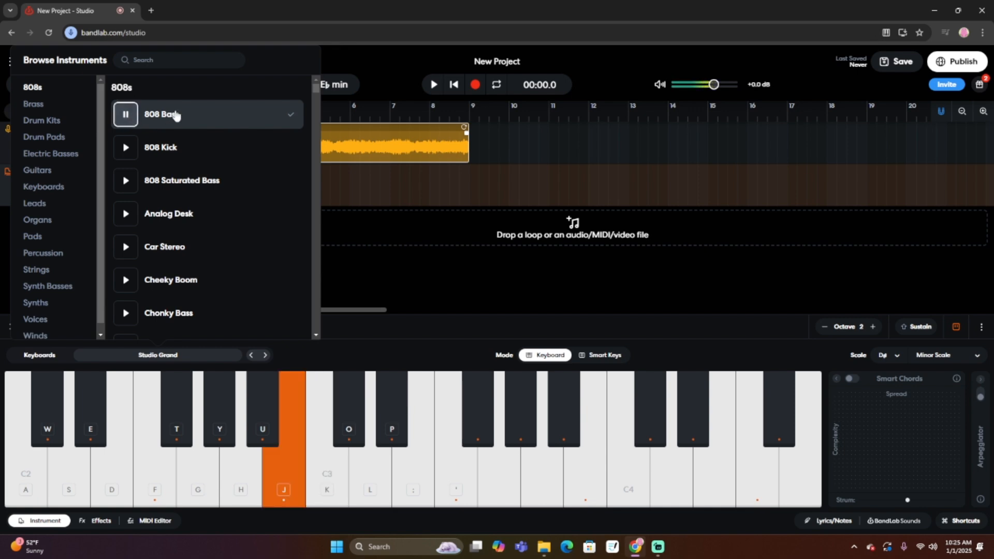
left_click(127, 118)
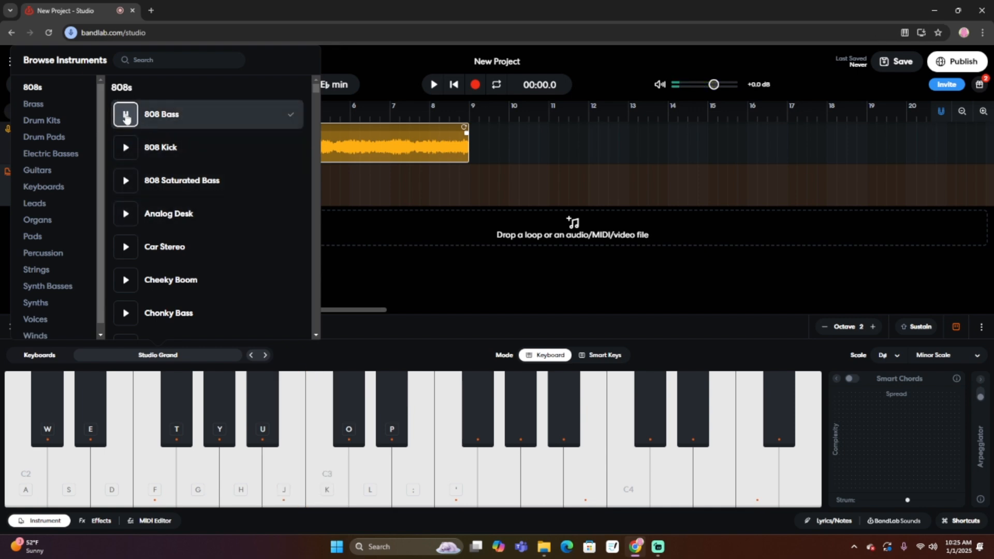
key("j")
key("j")
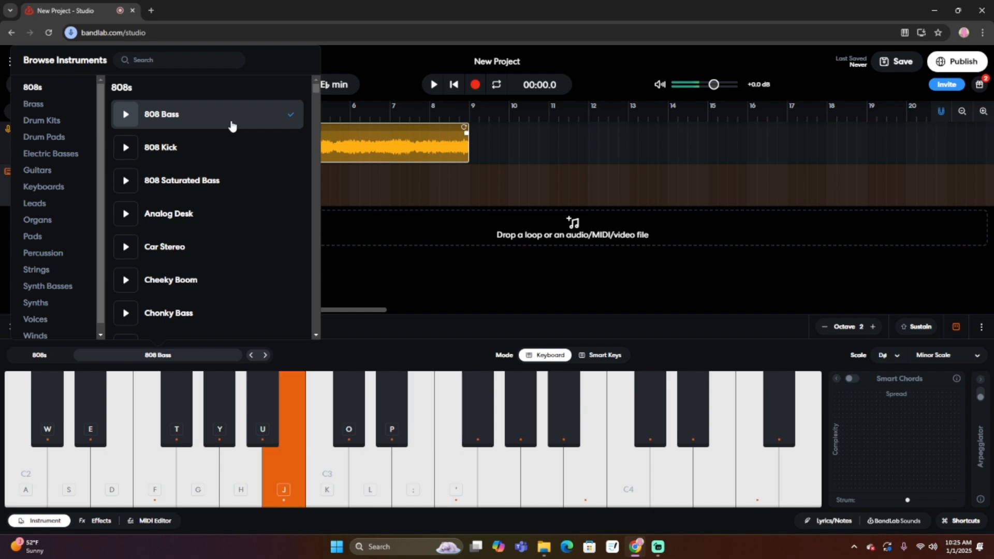
key("h")
key("f")
key("d")
key("s")
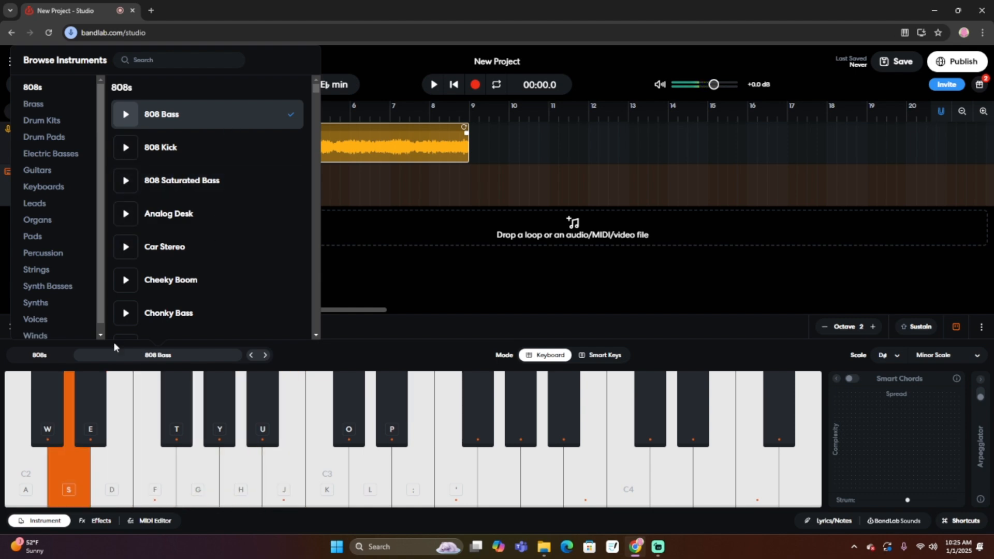
key("f")
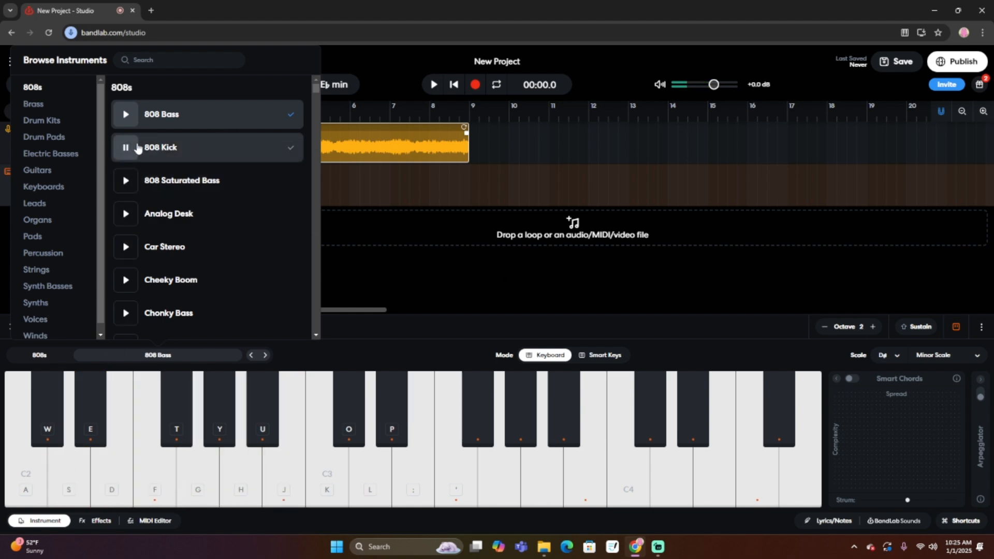
Try the 808 Kick and Divebomb sounds on the instrument track, playing a few test notes
left_click(137, 147)
key("f")
left_click(133, 152)
key("g")
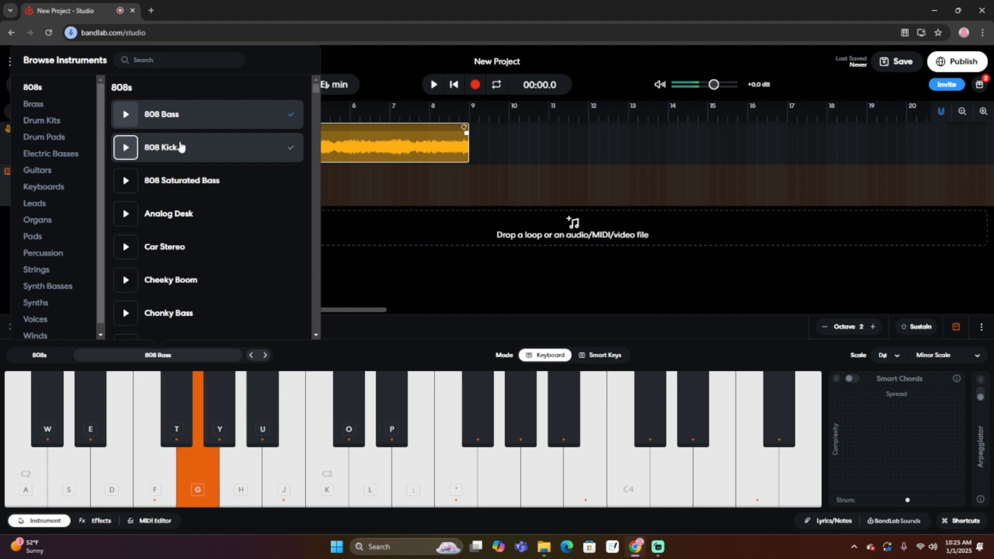
key("space")
key("g")
key("space")
left_click(193, 149)
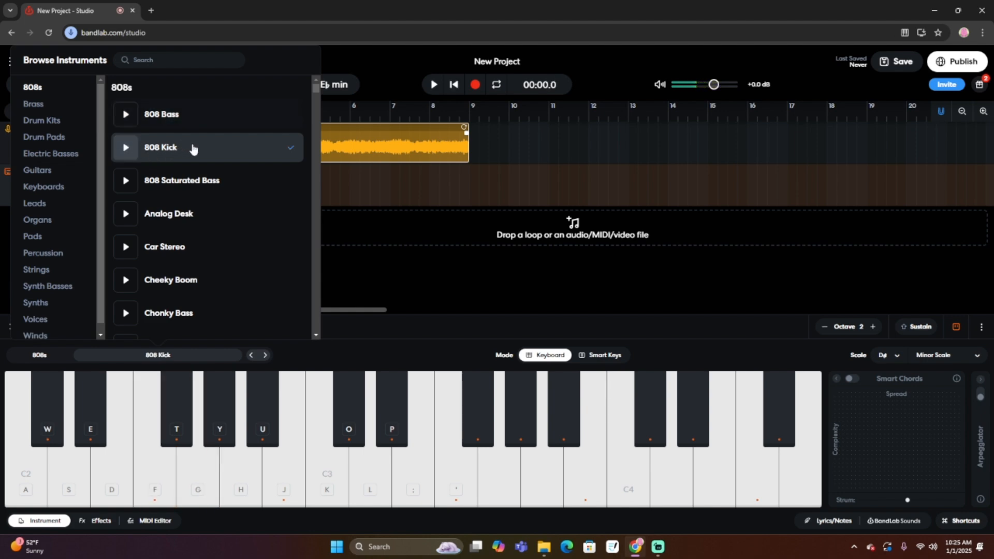
key("g")
key("h")
key("g")
key("d")
key("j")
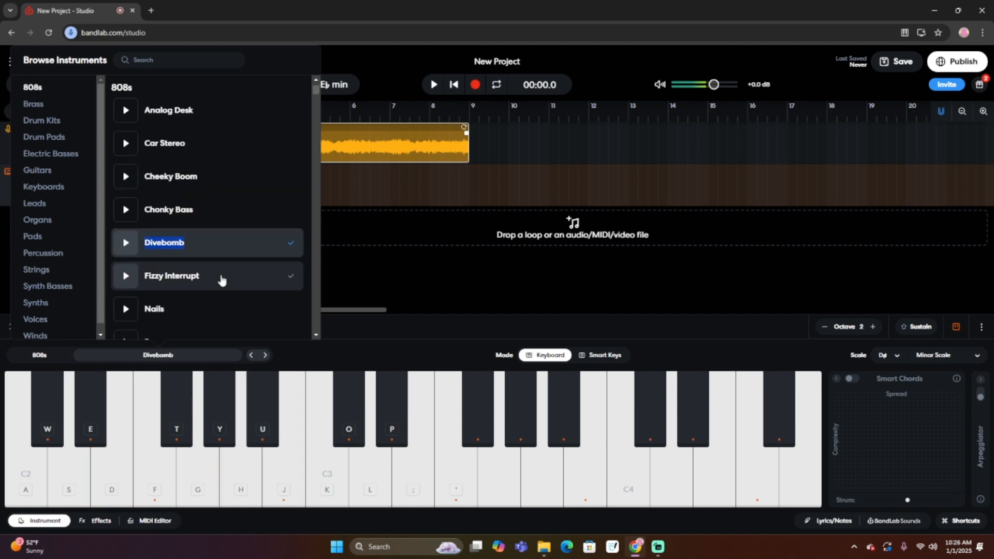
Switch to the Synth Basses category, load Drive Bass and play a few test notes
scroll(215, 263, "down", 3)
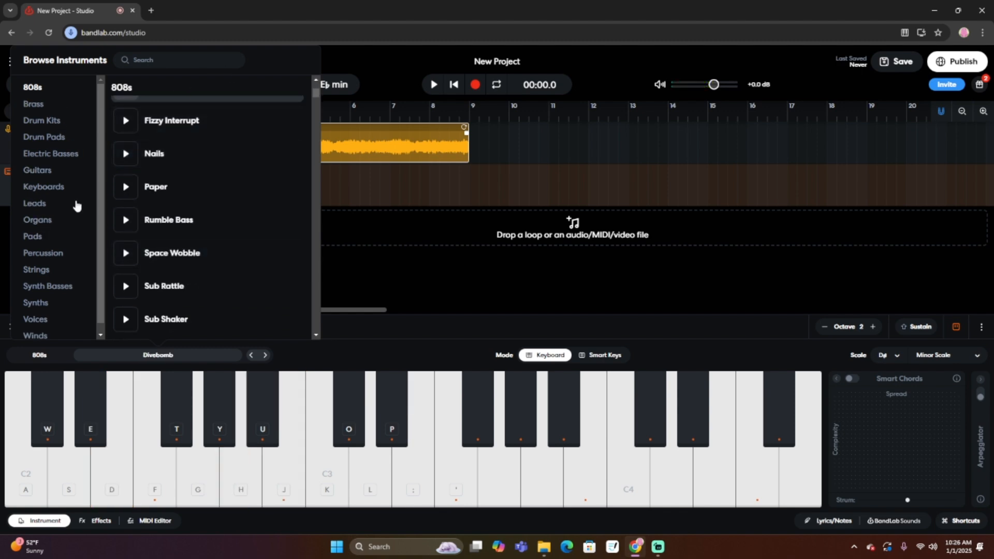
left_click(49, 279)
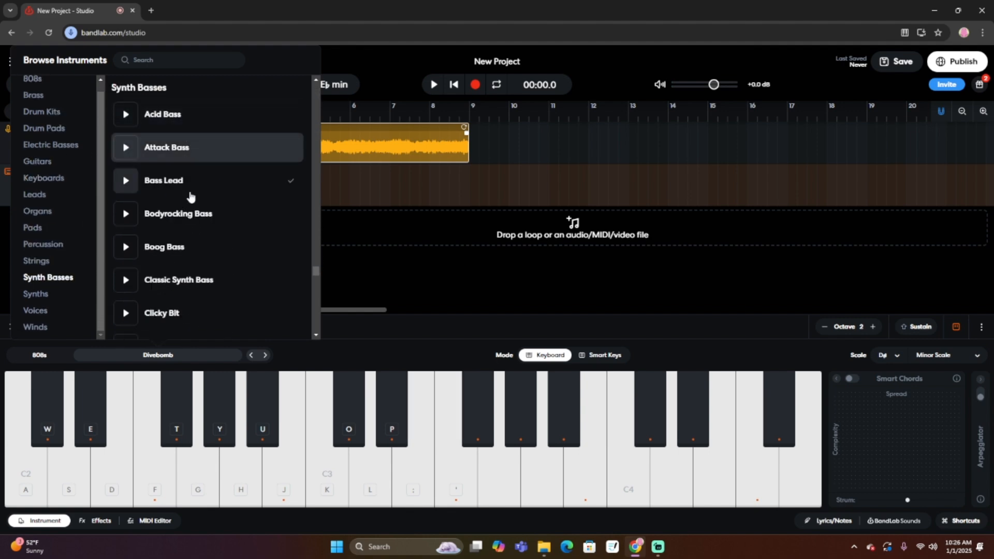
scroll(202, 220, "down", 1)
scroll(201, 227, "down", 4)
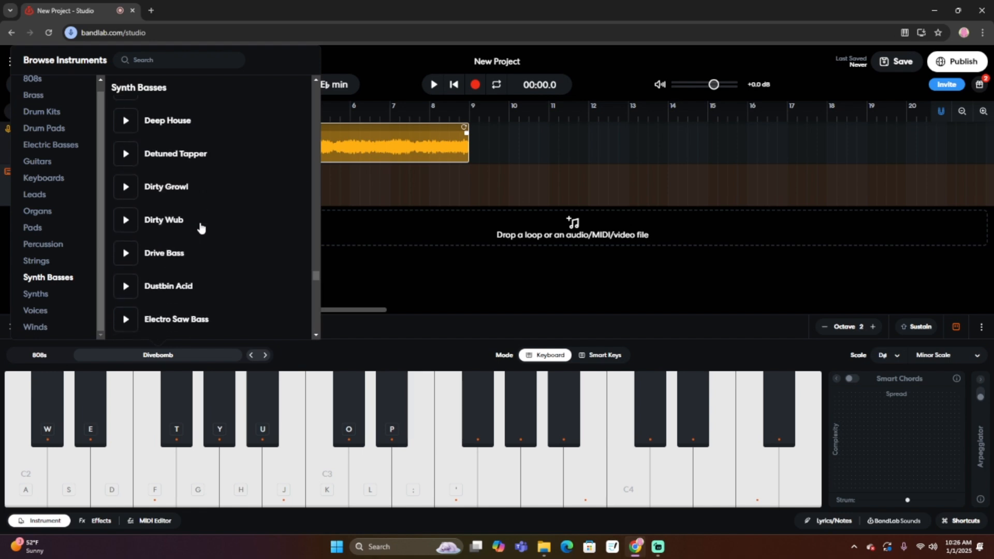
scroll(202, 228, "down", 1)
scroll(201, 227, "down", 1)
double_click(191, 150)
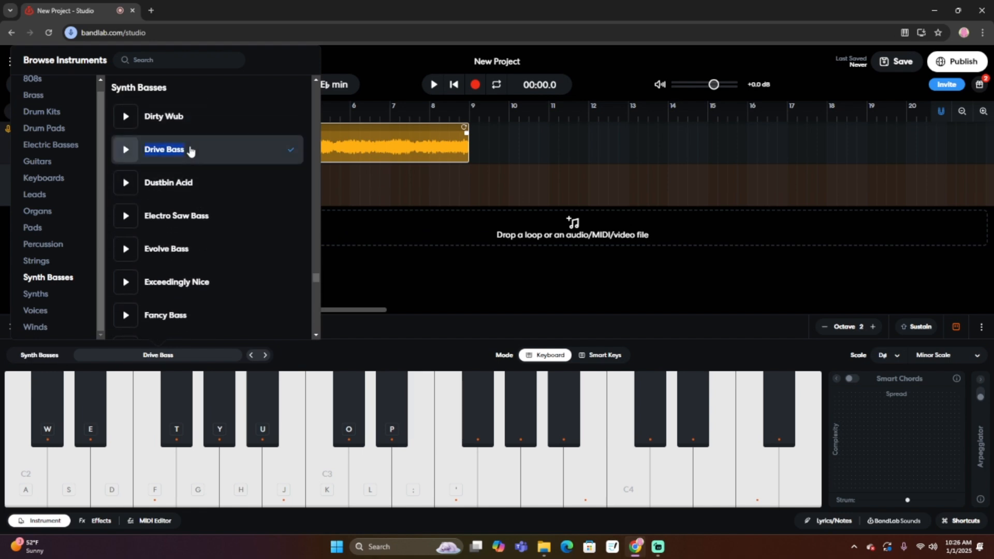
key("j")
key("d")
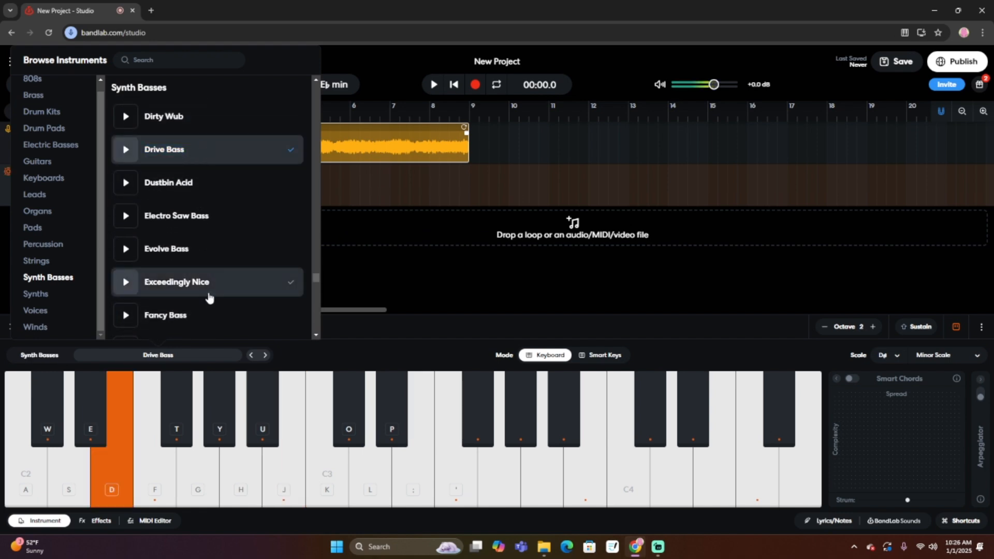
key("f")
key("g")
Load Square Sub Bass from the Synth Basses on the instrument track and play a few test notes
scroll(202, 292, "down", 13)
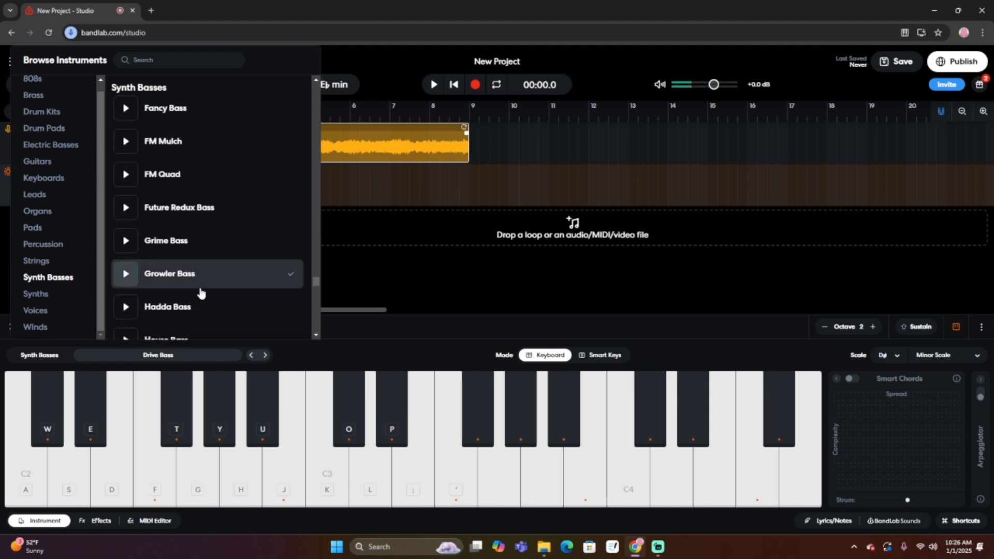
scroll(202, 293, "down", 9)
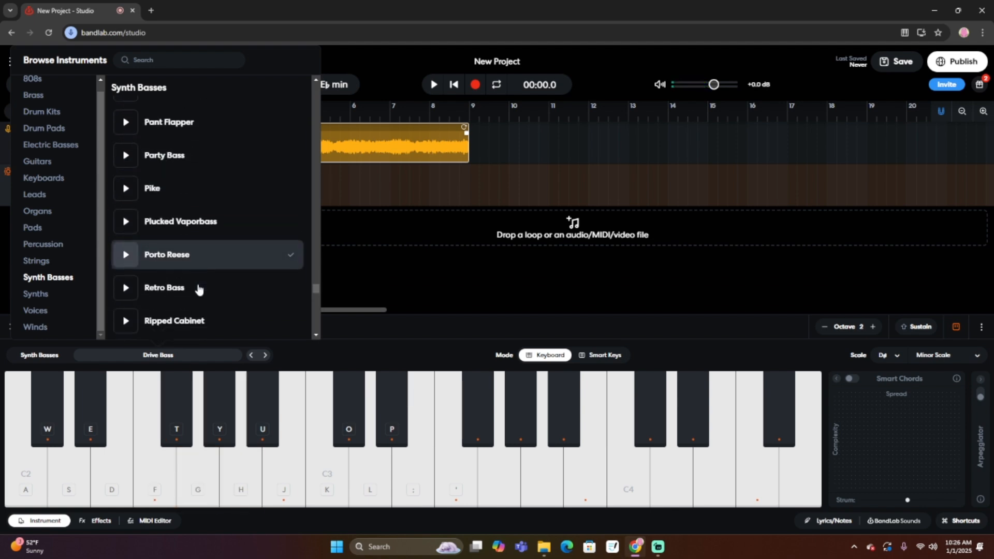
scroll(198, 289, "down", 2)
left_click(189, 250)
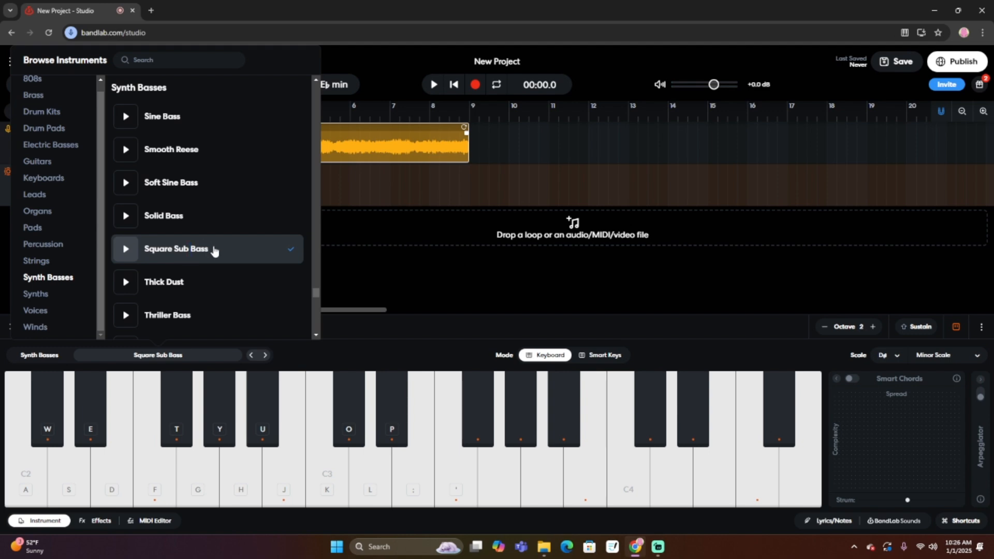
key("g")
key("g")
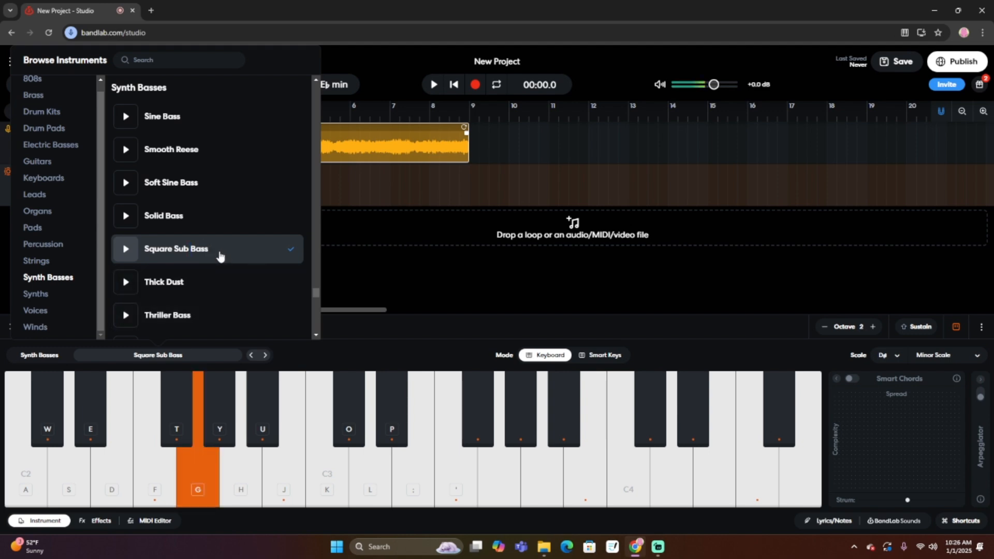
key("h")
Play the keys loop from the start and try Square Sub Bass notes over it
key("space")
key("h")
key("d")
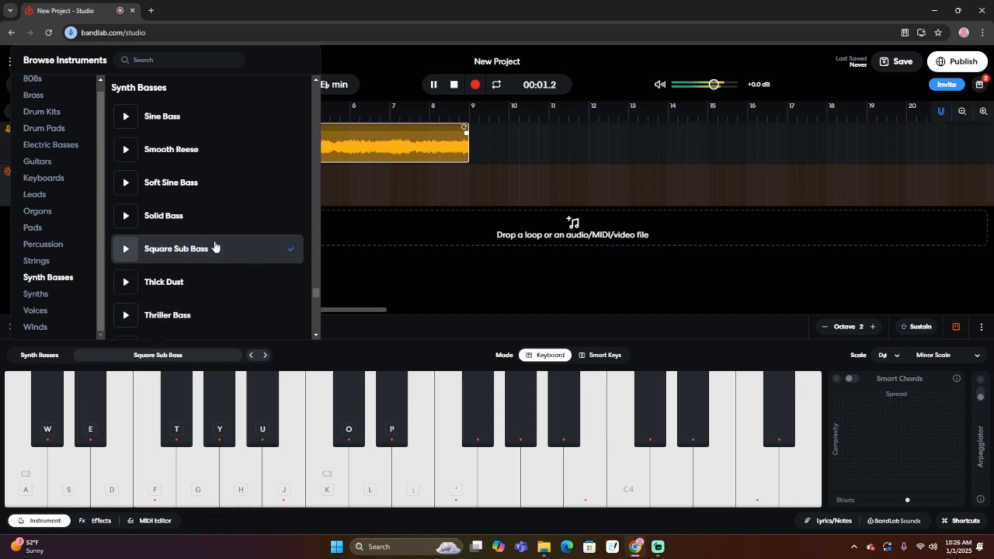
key("a")
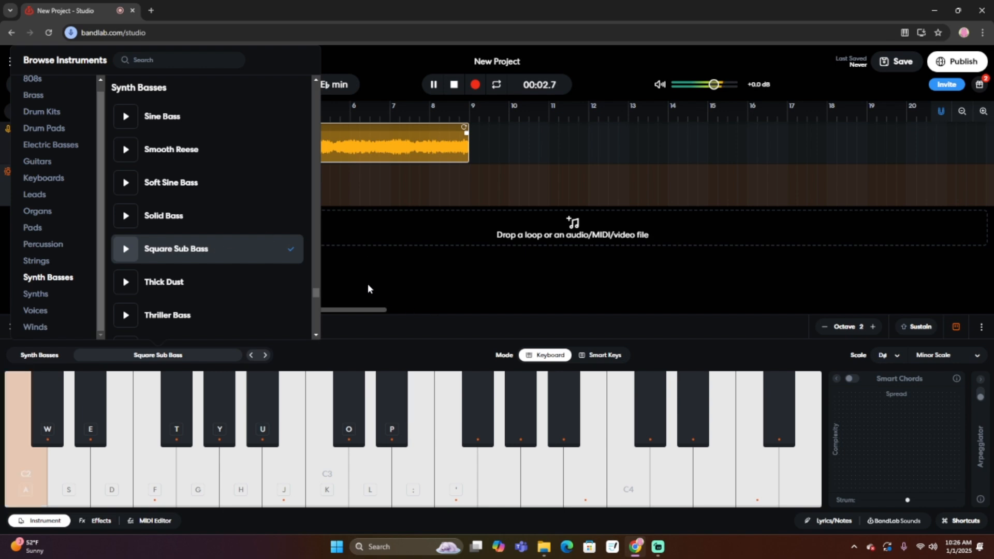
key("a")
Lower the instrument keyboard to octave 1 and try notes over the playing loop
left_click(824, 327)
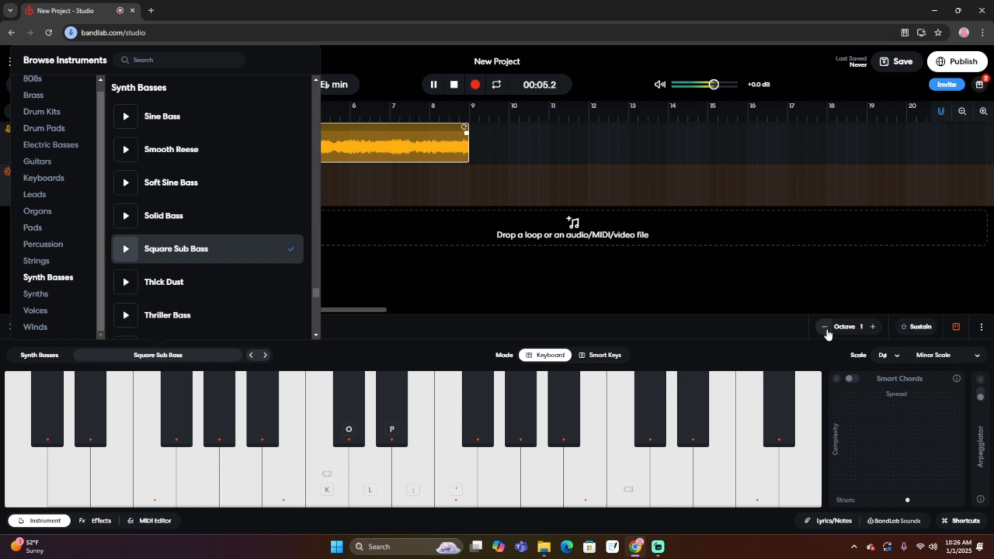
key("a")
key("f")
key("s")
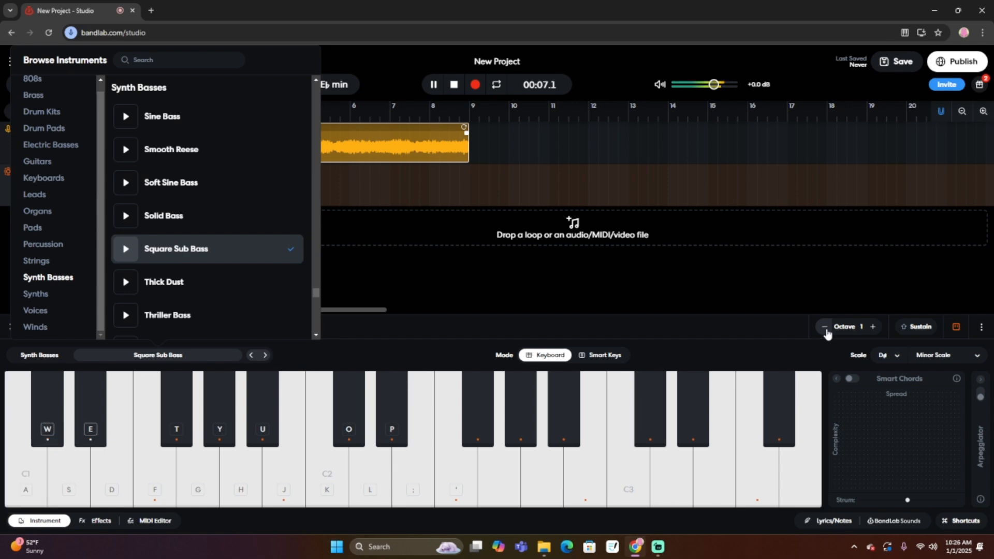
Try low bass notes over the loop at octave 0, and close the instrument keyboard
left_click(825, 327)
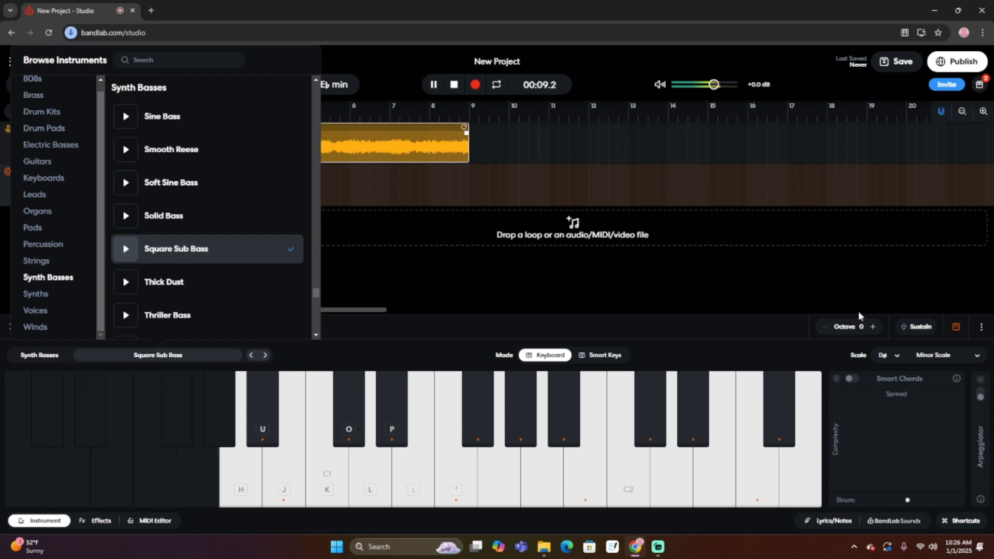
key("j")
key("k")
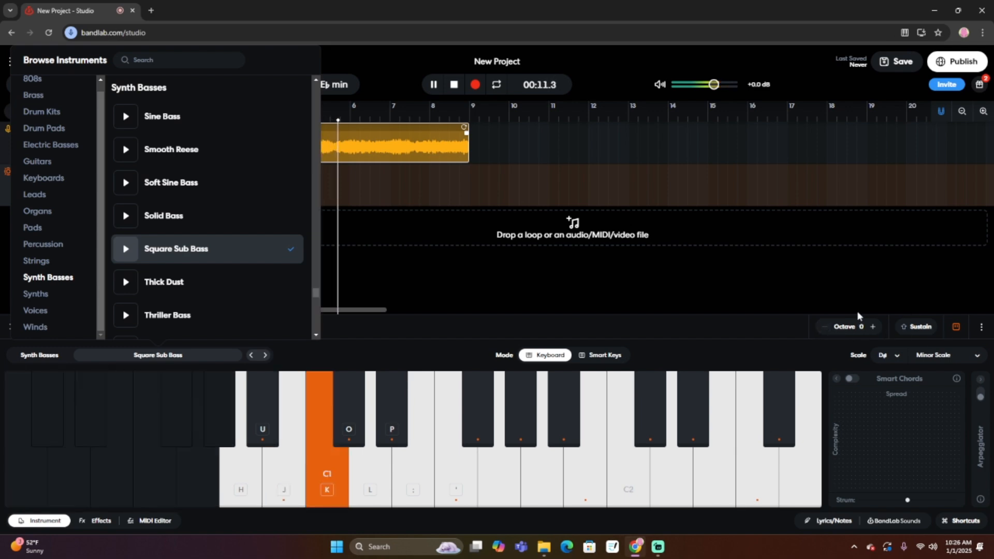
key("k")
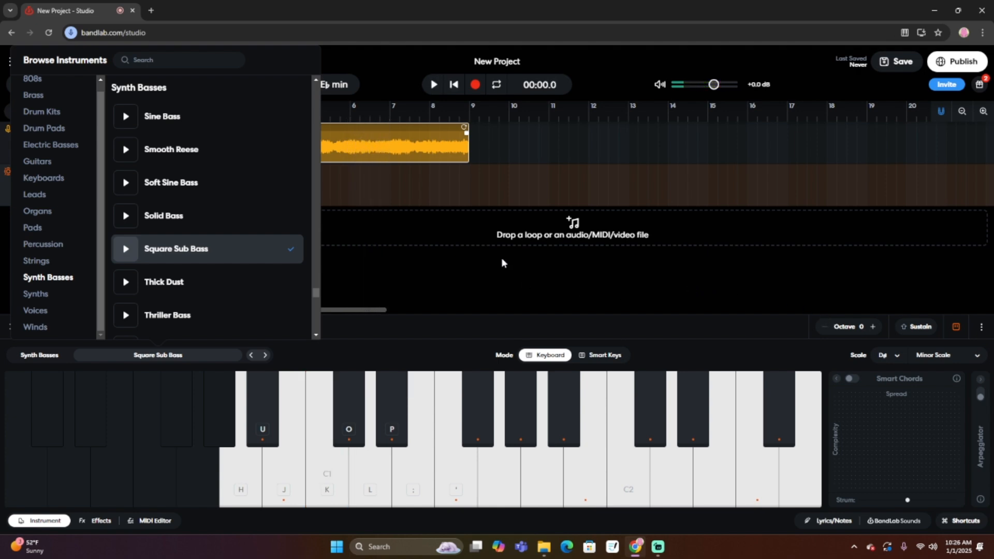
left_click(25, 523)
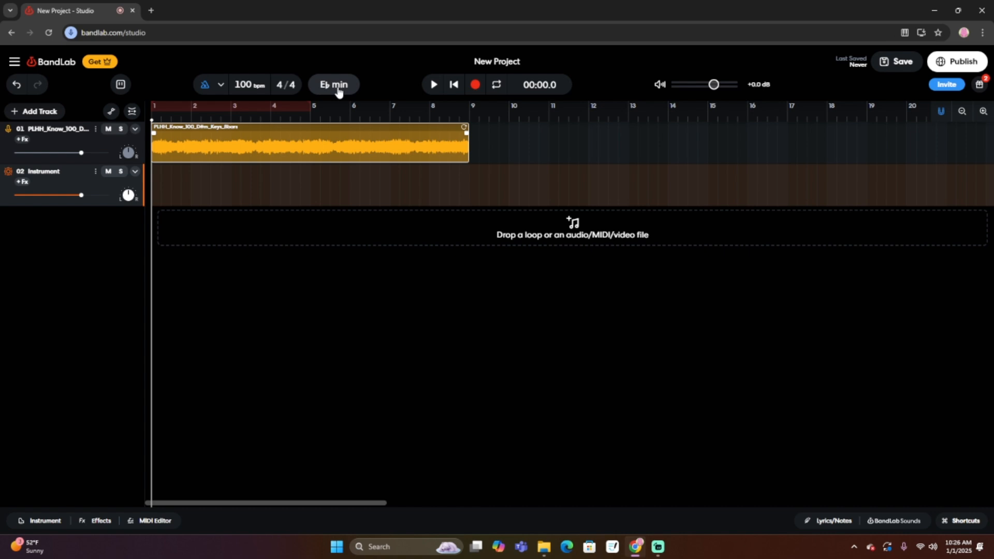
Check the project key setting and the name of the keys loop in the region editor, closing both
left_click(338, 86)
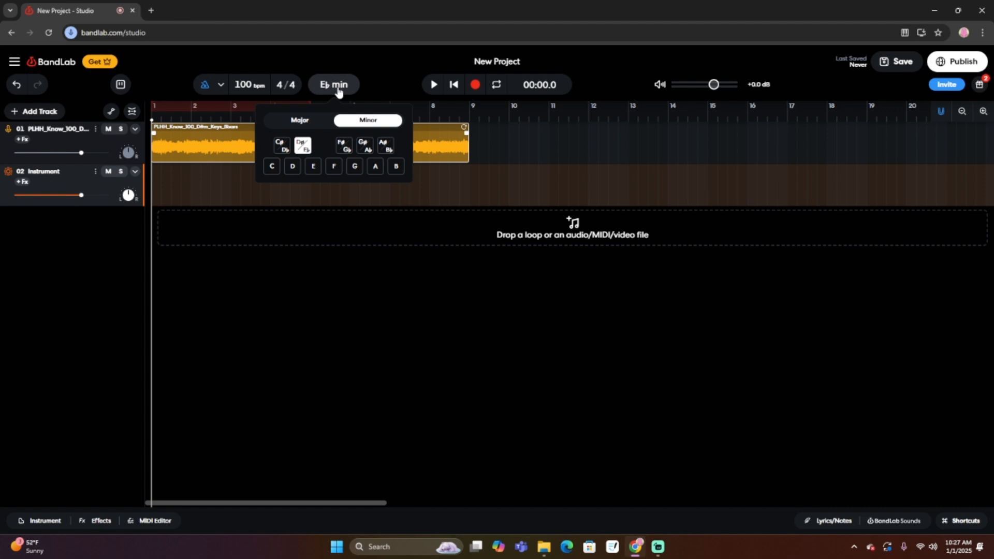
left_click(211, 136)
double_click(211, 136)
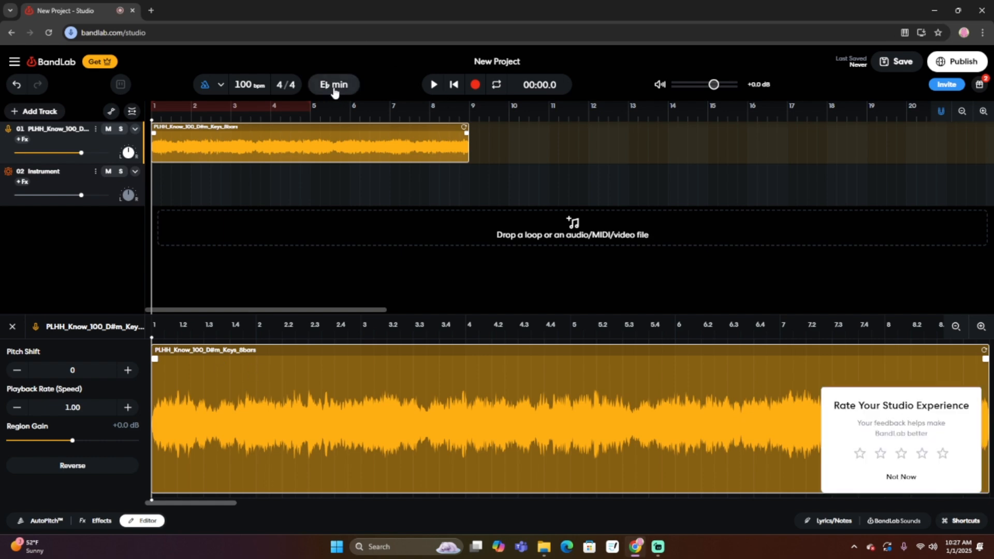
left_click(334, 89)
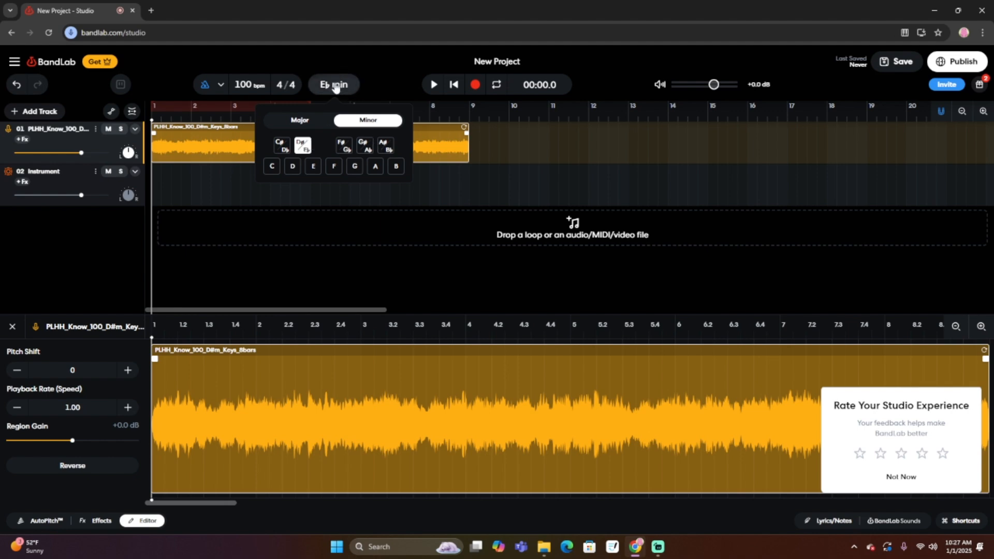
left_click(334, 84)
left_click(12, 327)
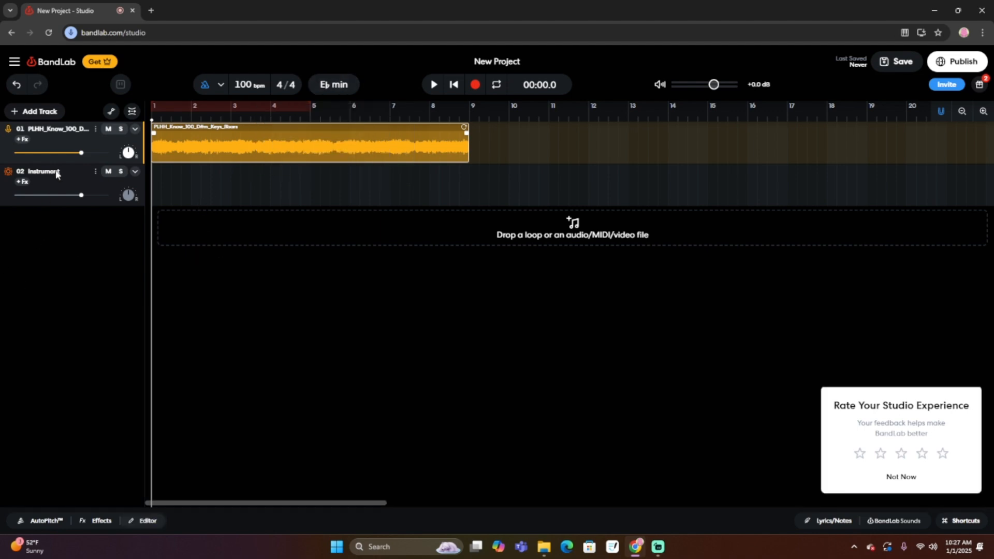
Select the instrument track and reopen its Square Sub Bass keyboard
left_click(66, 185)
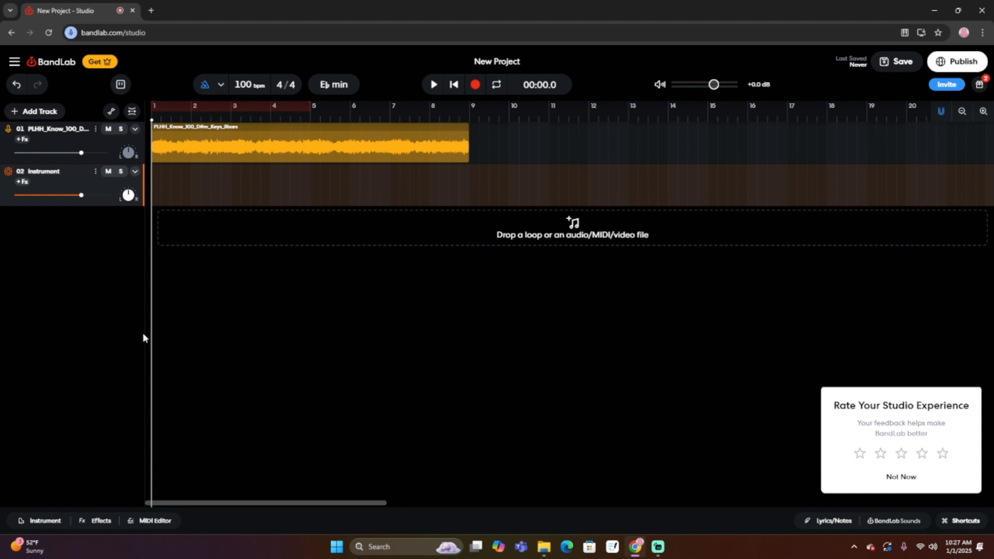
left_click(46, 521)
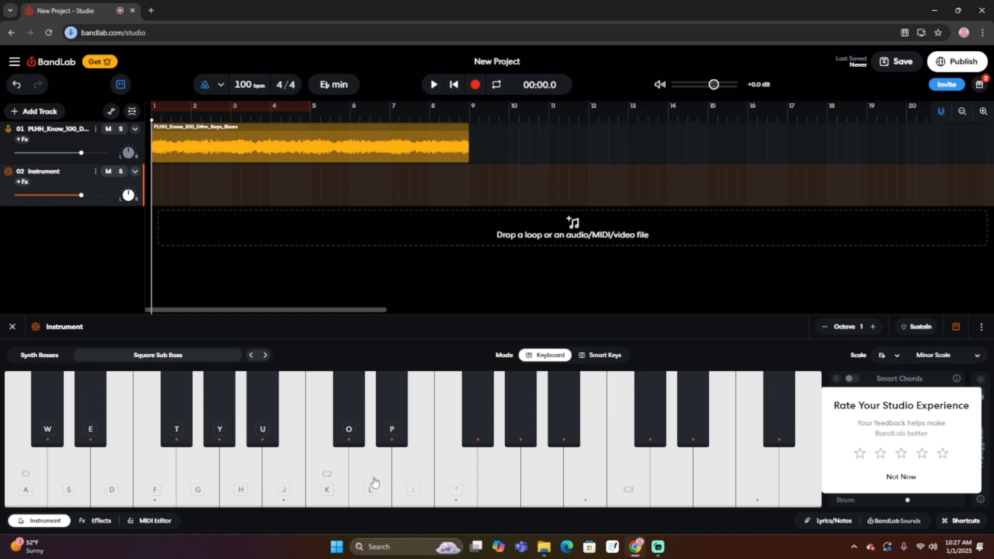
Lower the Square Sub Bass keyboard to octave 0 and try D#1 and C#2 notes over the playing keys loop
left_click(393, 426)
key("space")
key("p")
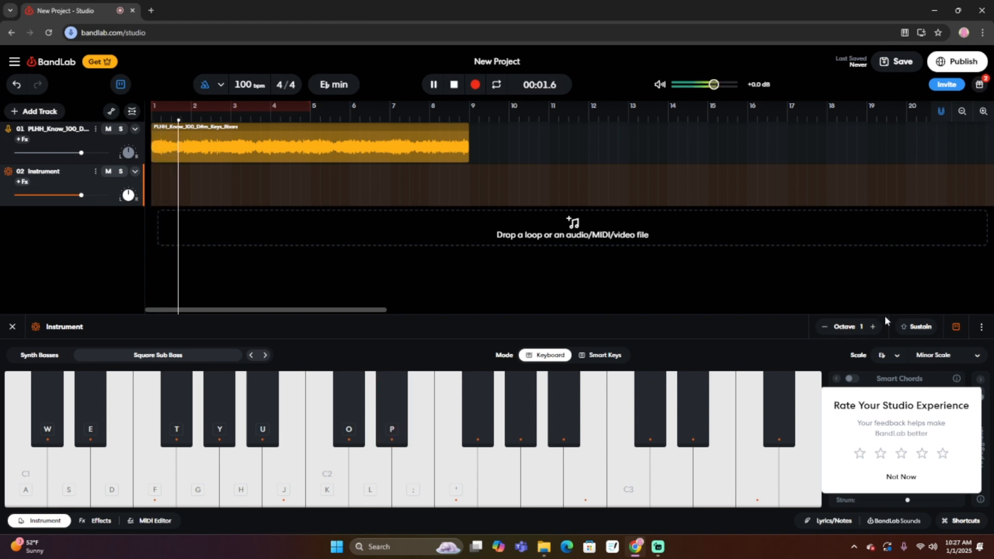
left_click(825, 327)
key("p")
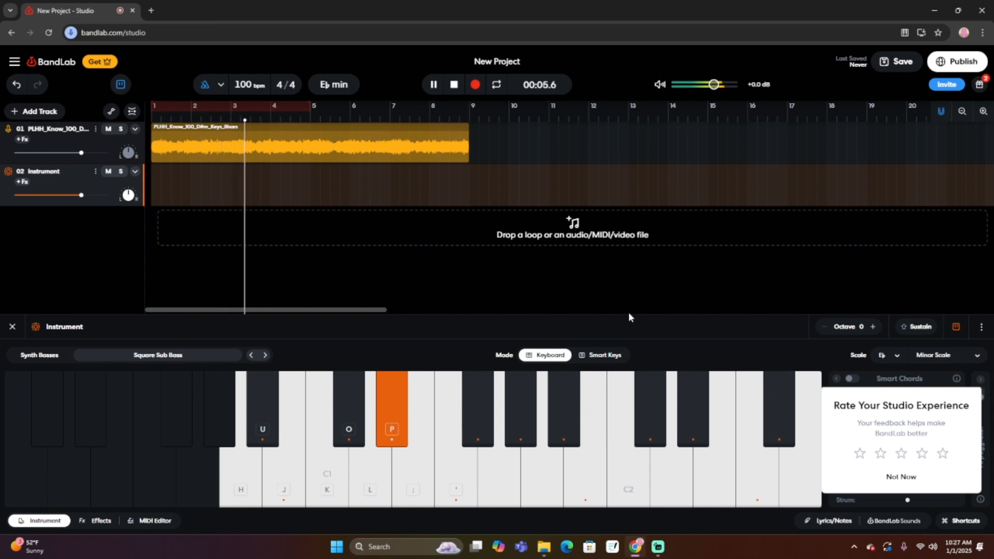
left_click(649, 431)
key("p")
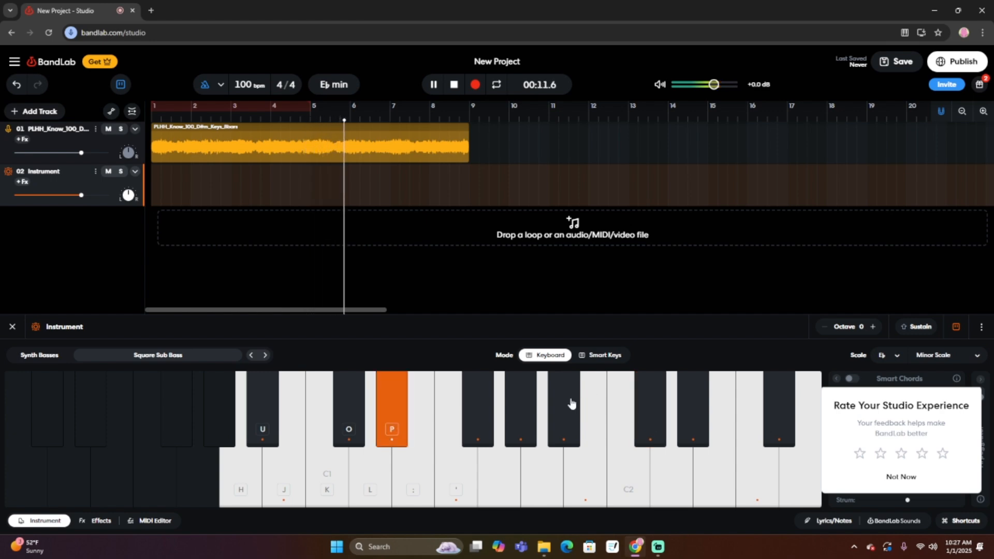
key("p")
key("space")
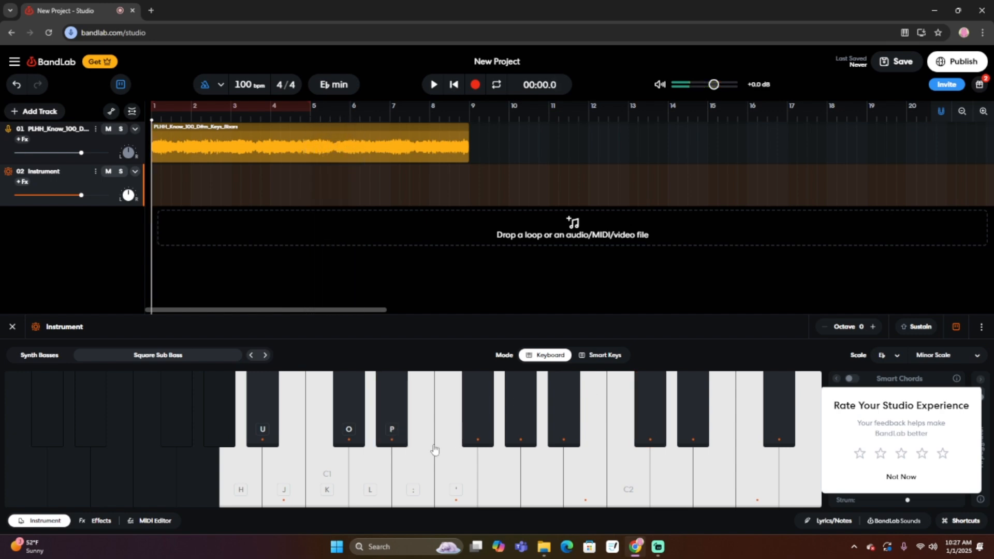
Add the BL Driver effect to the Square Sub Bass instrument track
left_click(96, 520)
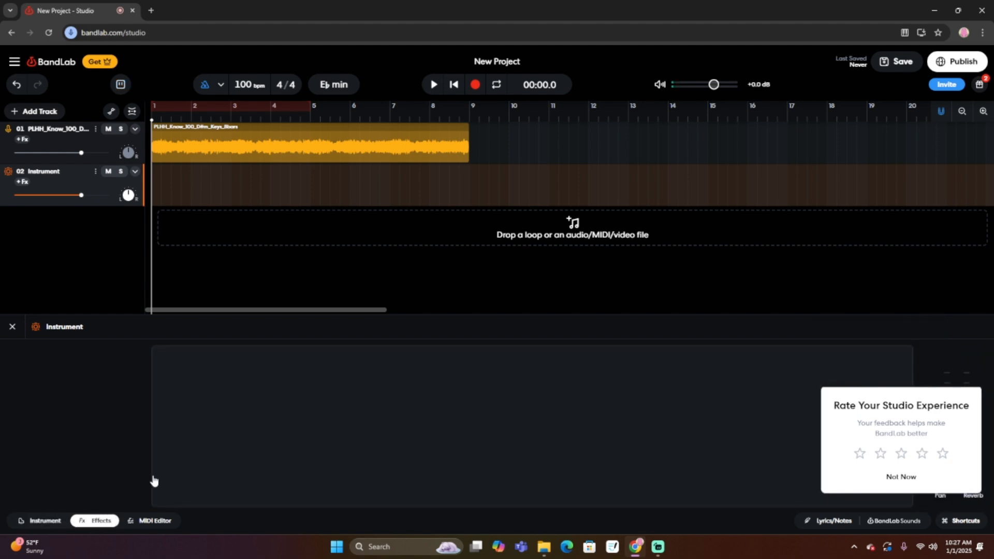
left_click(201, 418)
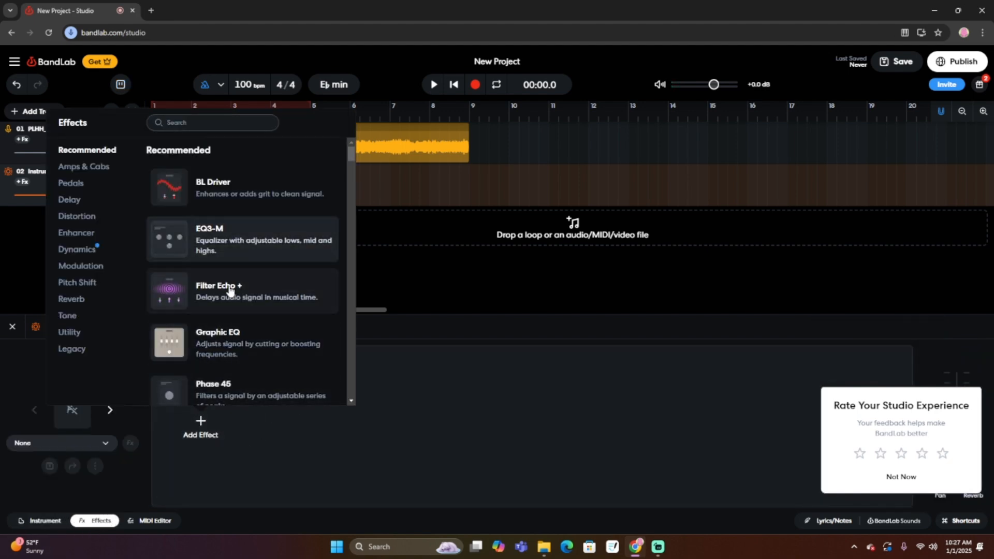
left_click(231, 189)
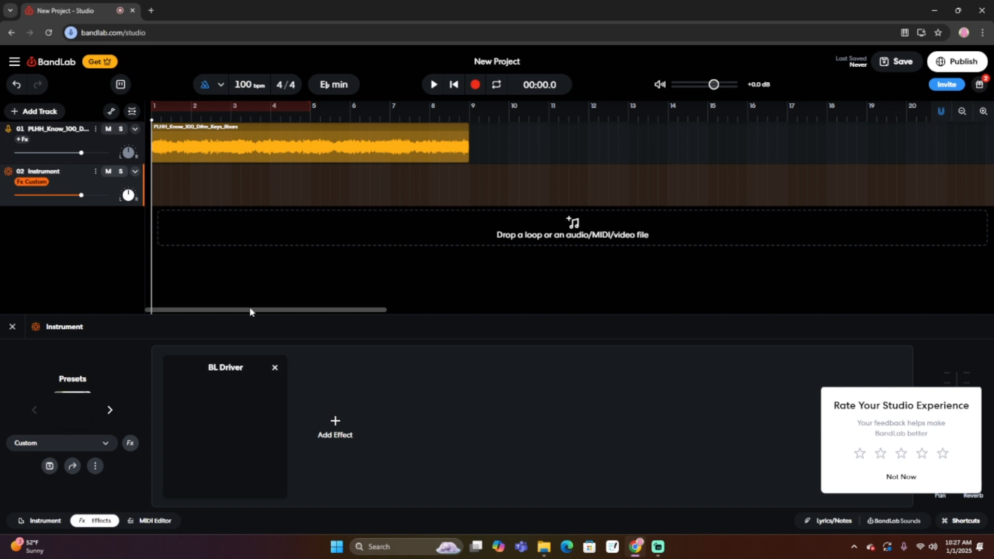
Return to the Square Sub Bass keyboard, audition the D#1 note alone and over the loop, and dismiss the rating prompt
left_click(46, 521)
key("o")
key("p")
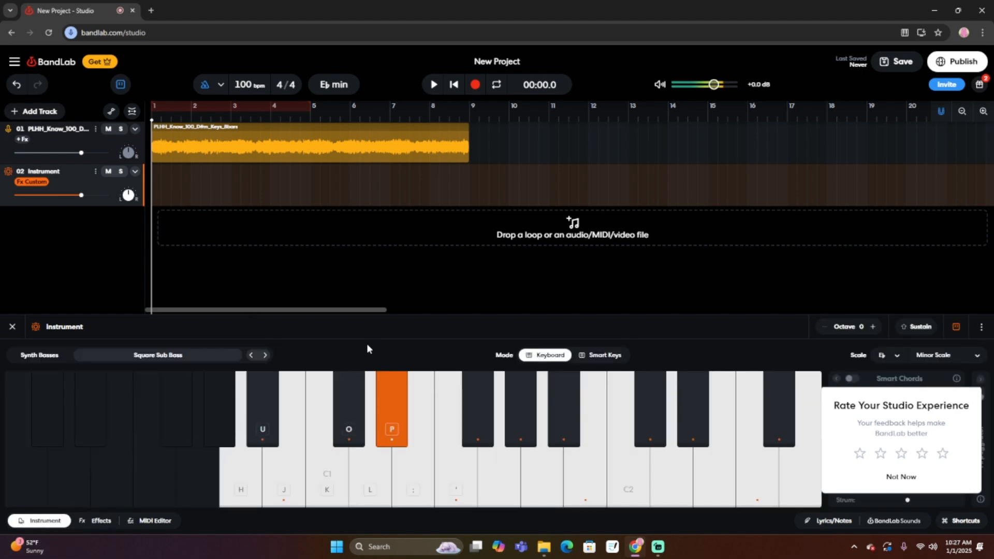
key("p")
key("space")
key("space")
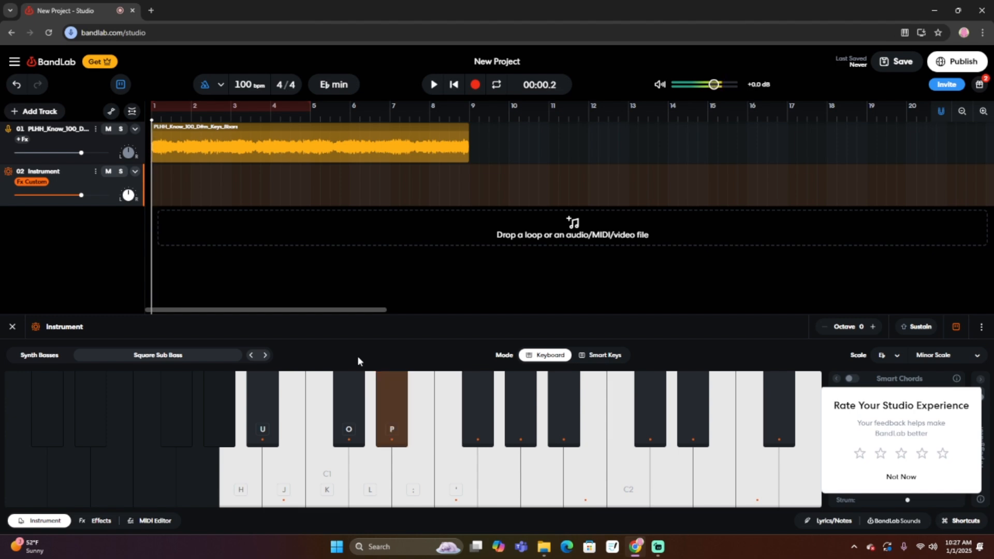
key("p")
key("space")
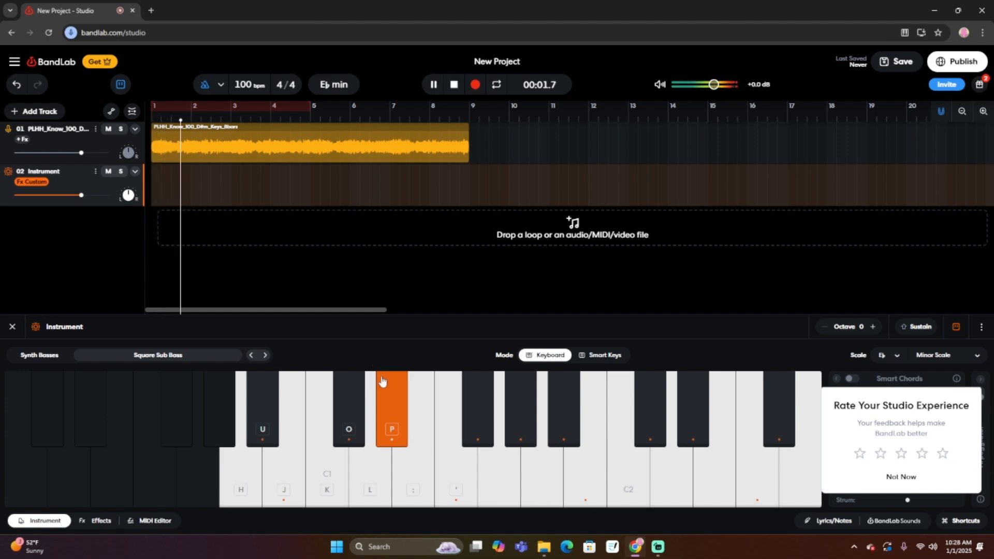
key("space")
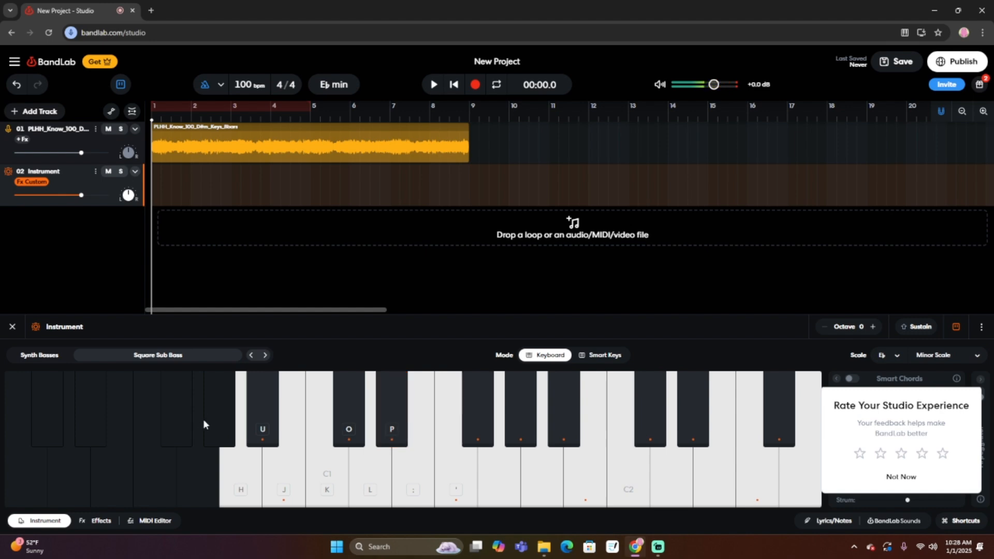
left_click(900, 477)
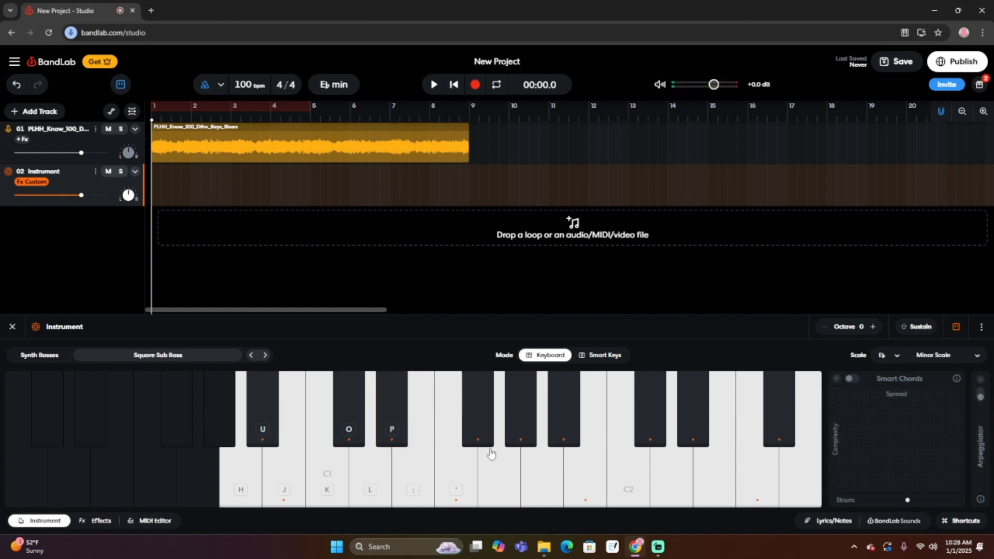
left_click(395, 441)
left_click(403, 428)
Record a four-bar bass line over the keys loop, playing D#1, C#2, D#1 and D#2 in turn
left_click(476, 86)
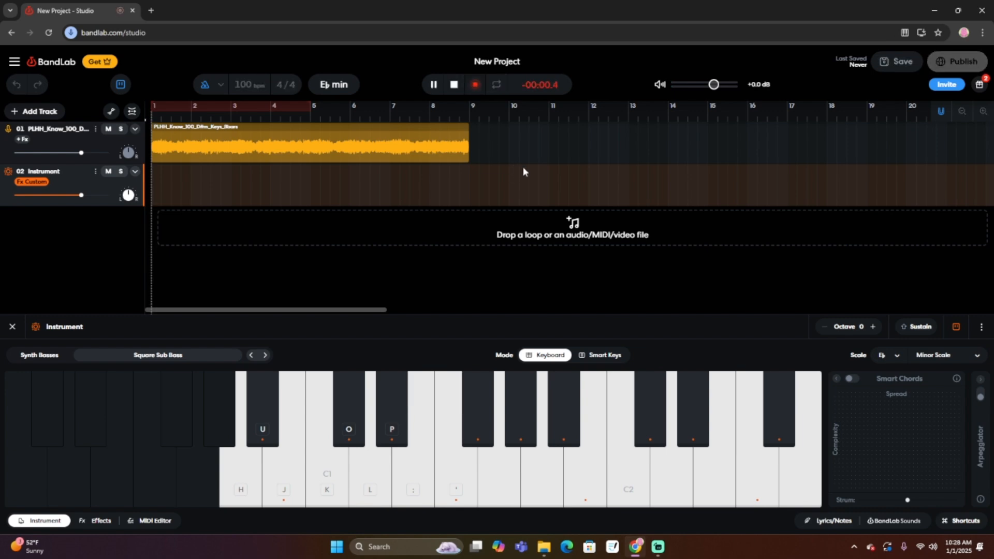
key("p")
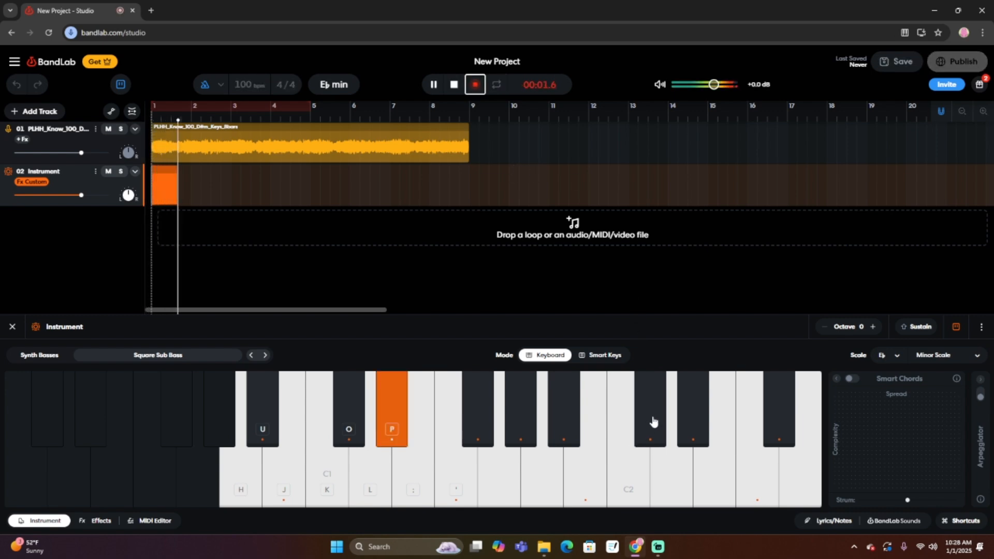
left_click(653, 421)
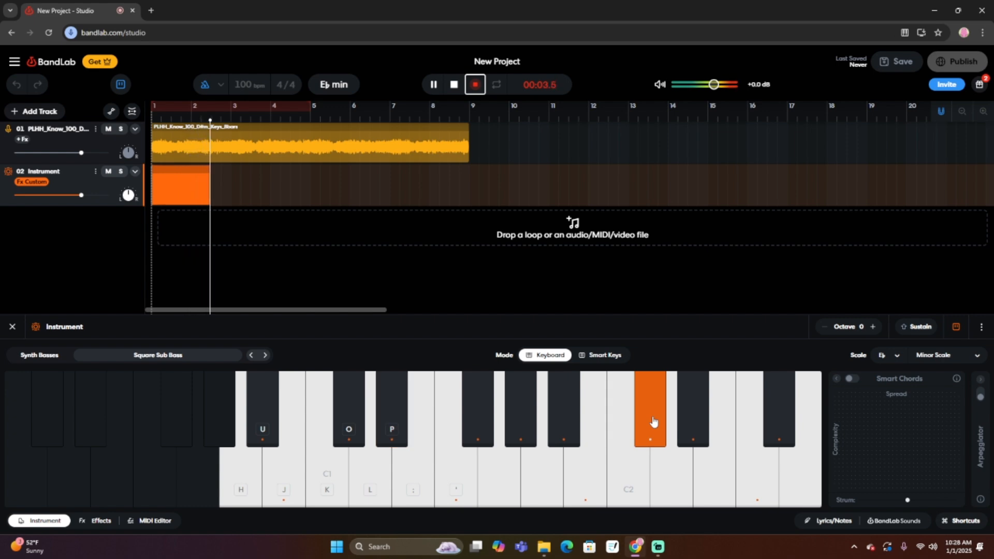
key("p")
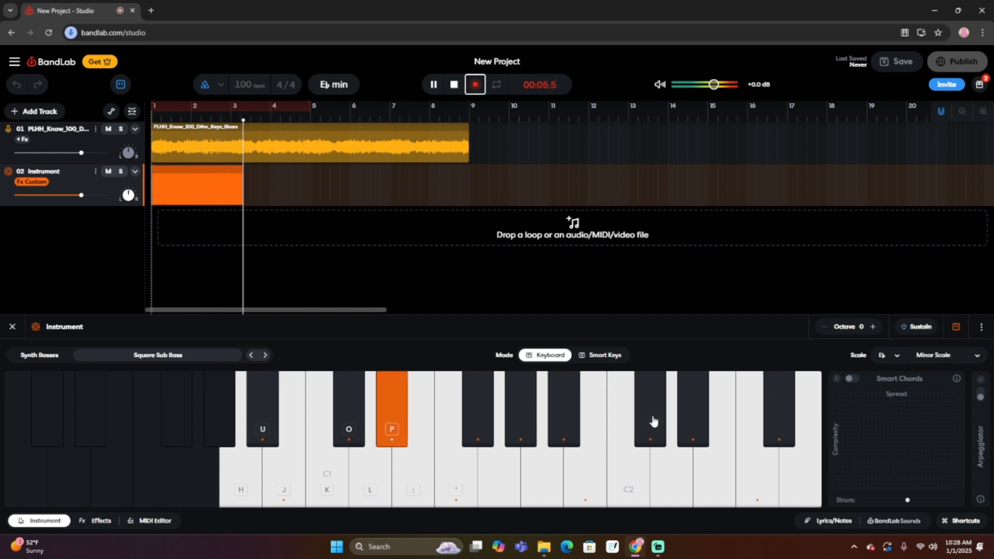
left_click(699, 413)
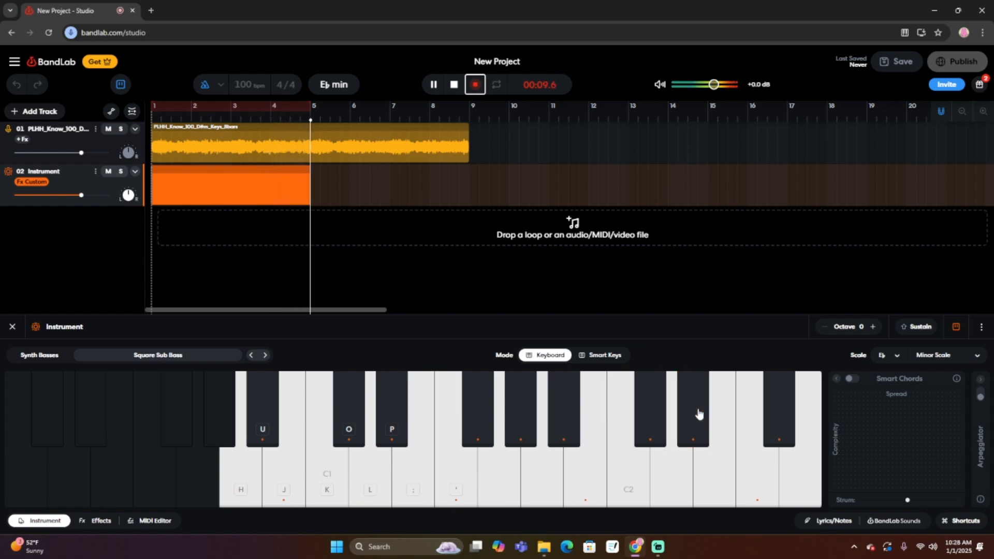
key("space")
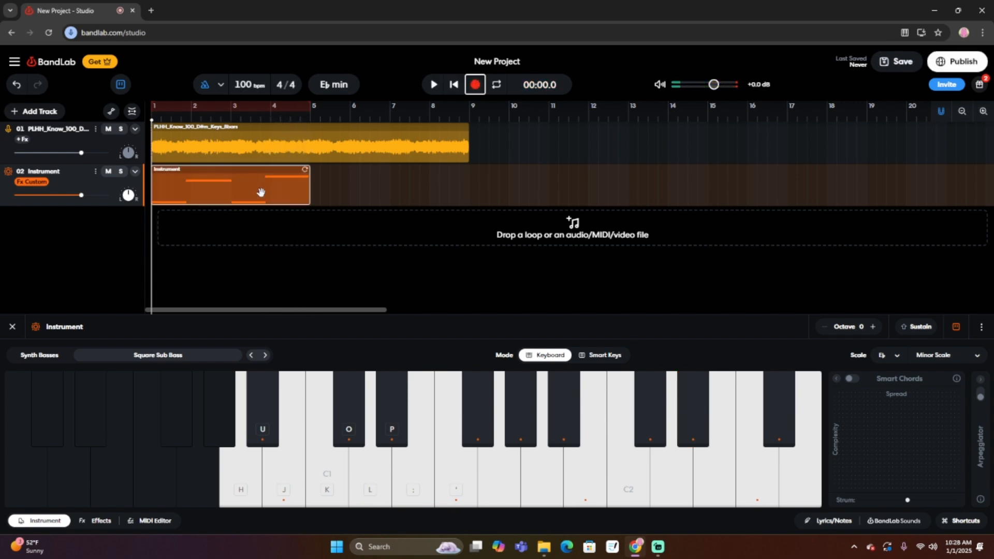
Open the recorded bass region's notes and nudge the third note slightly earlier and the fourth slightly later, keeping their pitches
key("space")
double_click(251, 195)
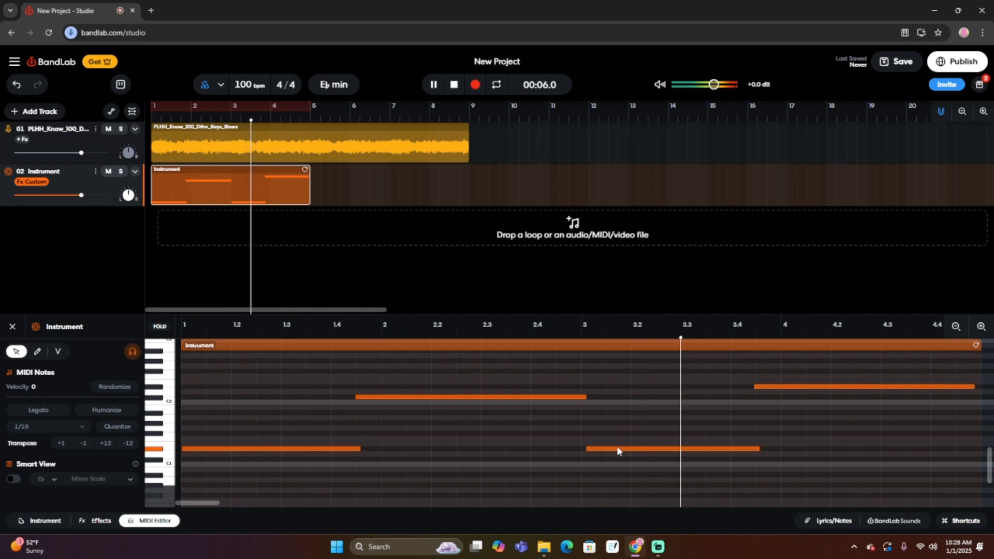
left_click_drag(618, 450, 606, 449)
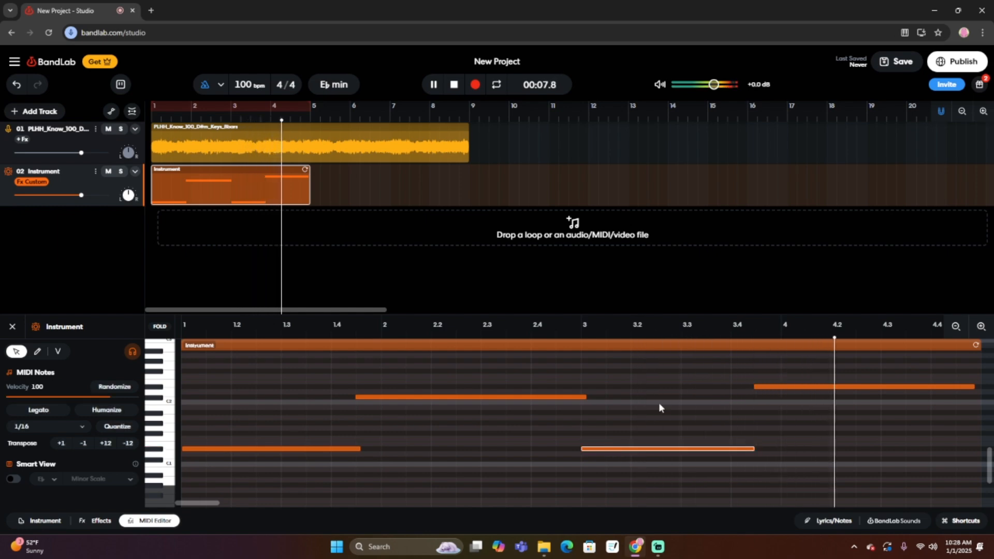
key("space")
left_click_drag(766, 387, 778, 420)
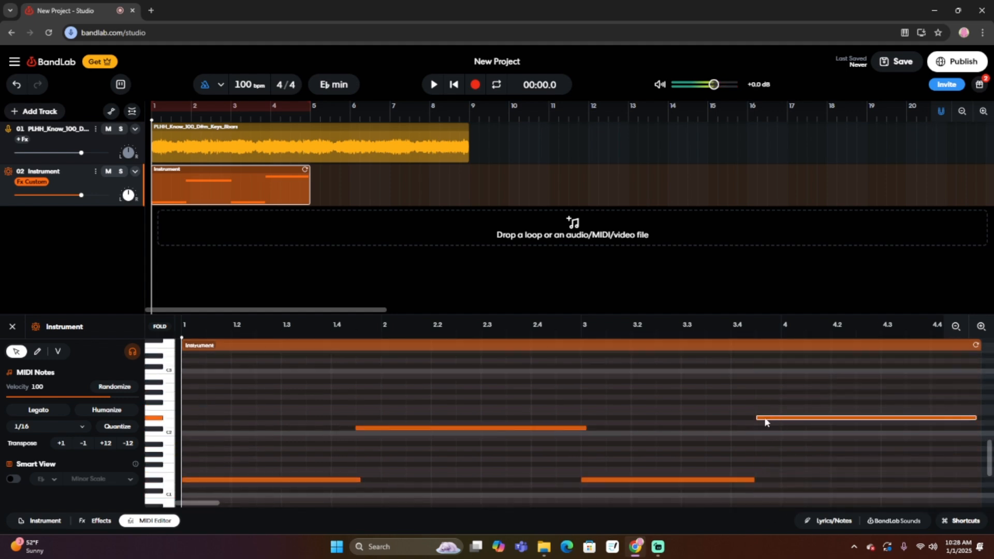
Play back the edited bass line and loop its region out to bar 9, matching the end of the keys loop
key("space")
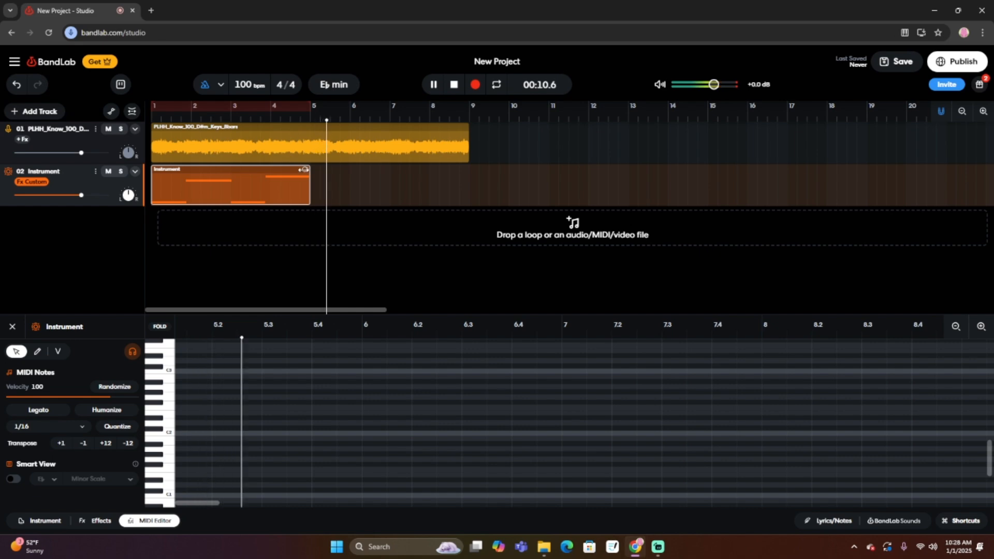
key("space")
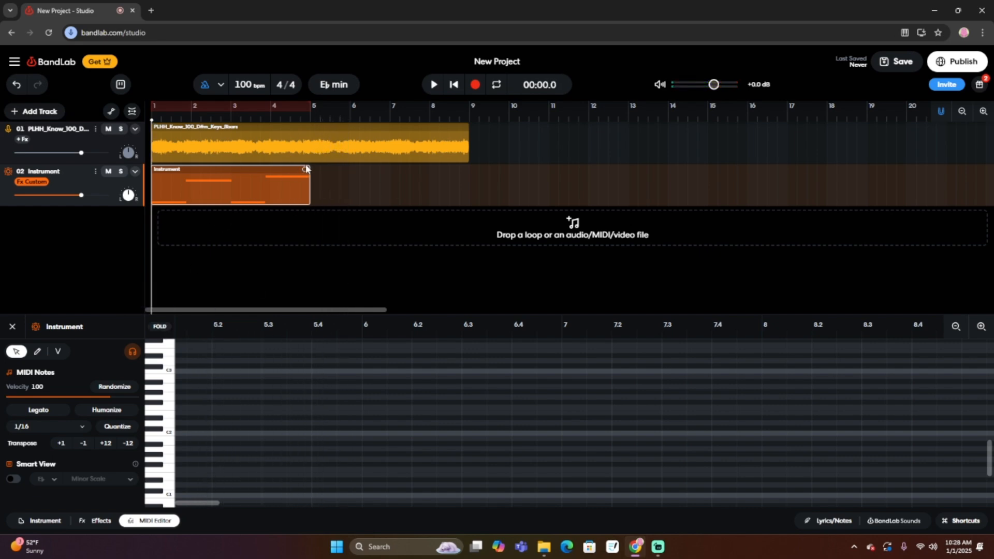
left_click_drag(309, 168, 466, 169)
key("space")
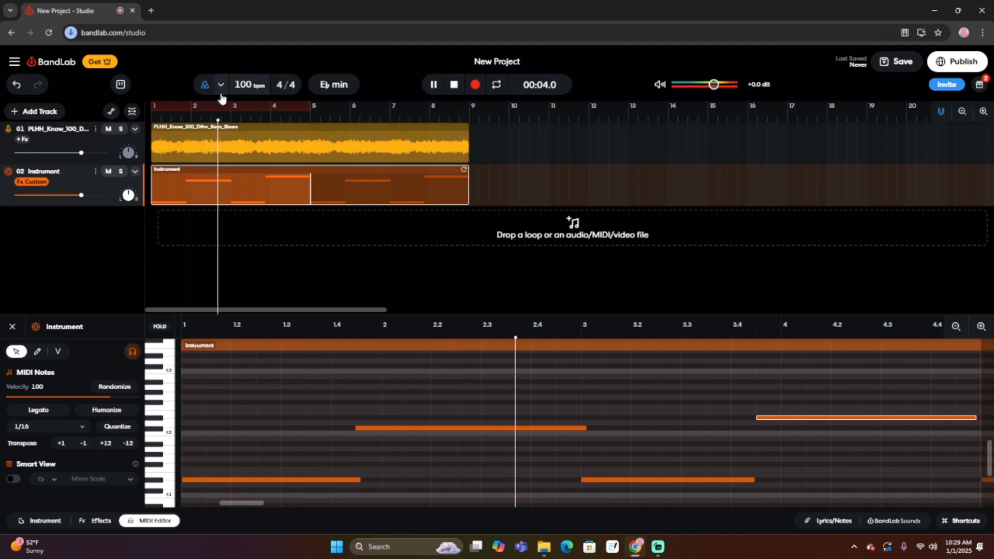
Add a third track as a virtual instrument and load the 808 kit from the Drum Pads category
left_click(50, 114)
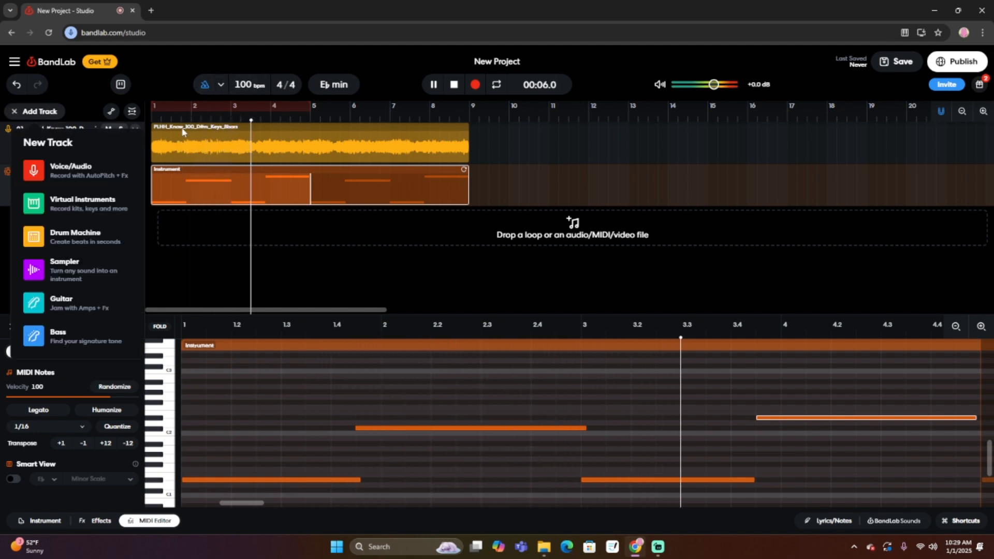
left_click(81, 202)
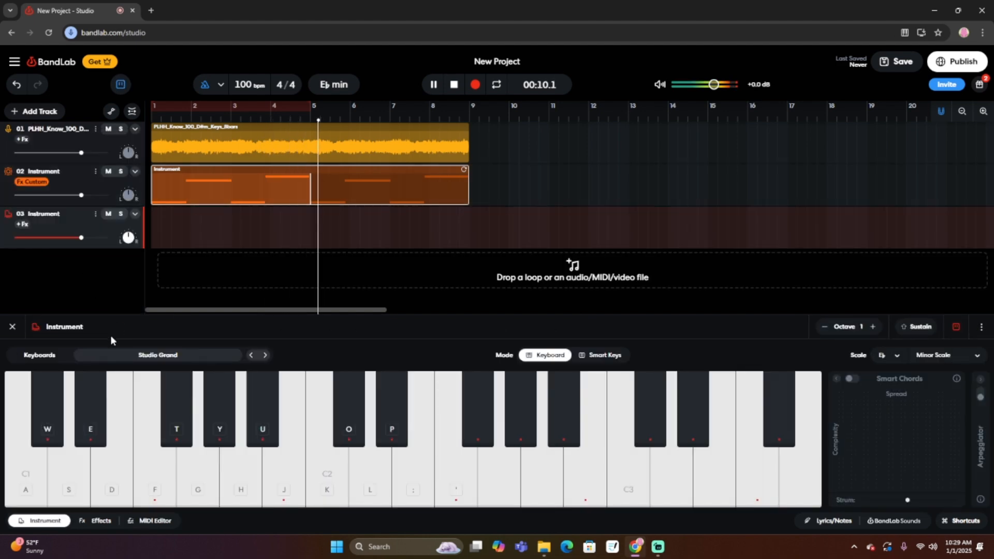
key("space")
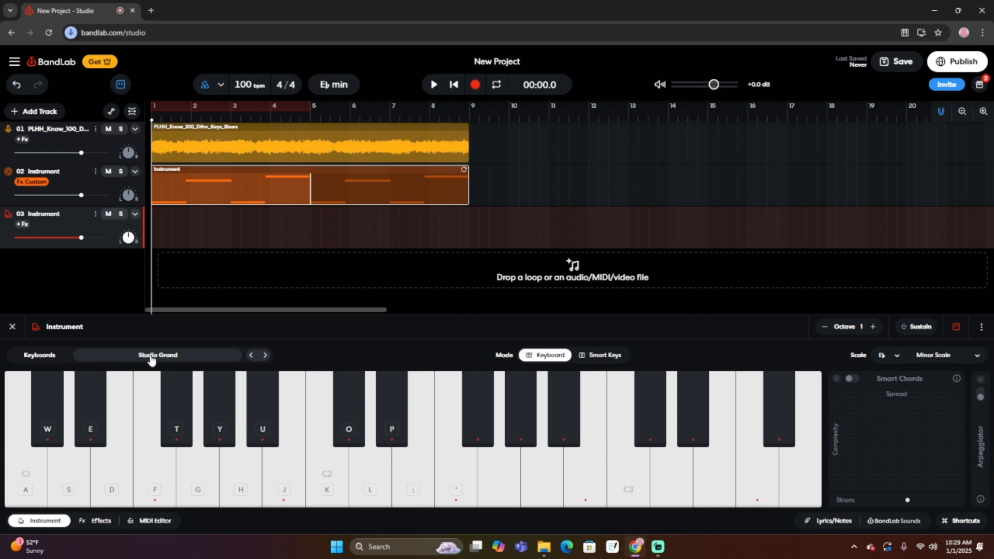
left_click(135, 355)
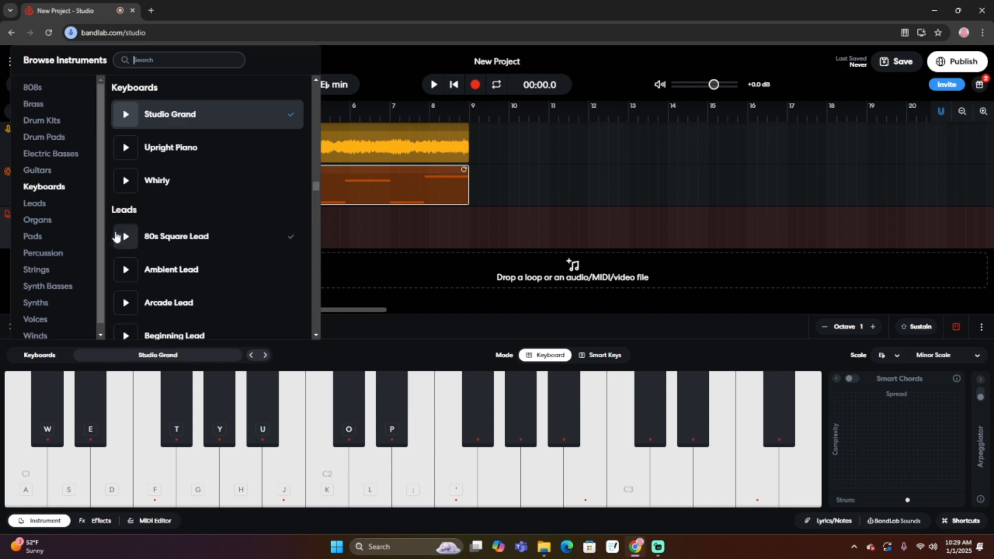
left_click(54, 123)
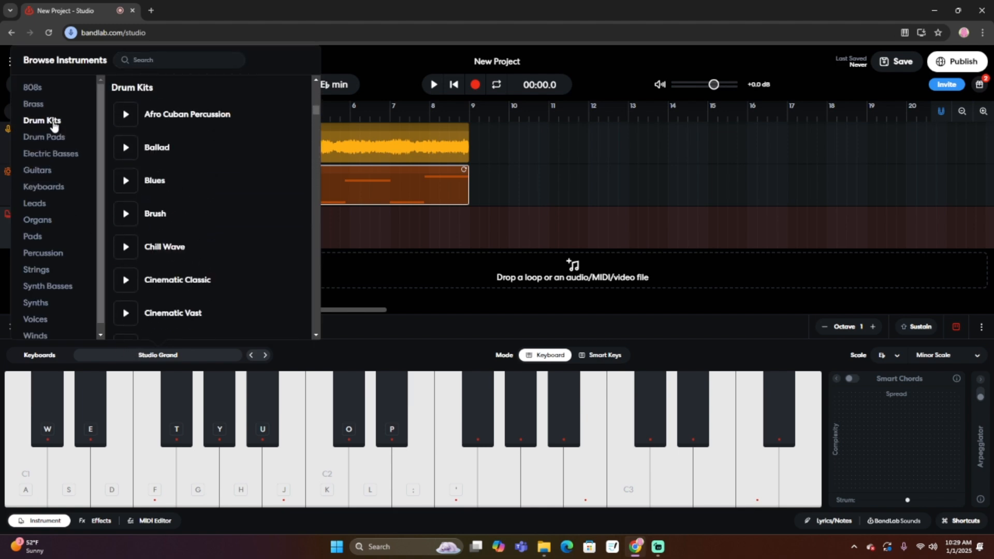
left_click(44, 137)
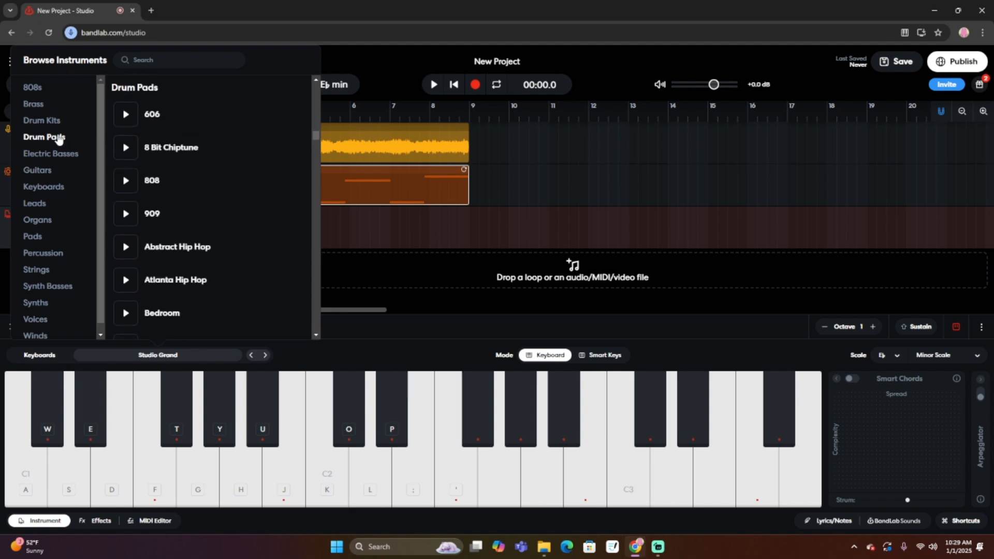
left_click(205, 192)
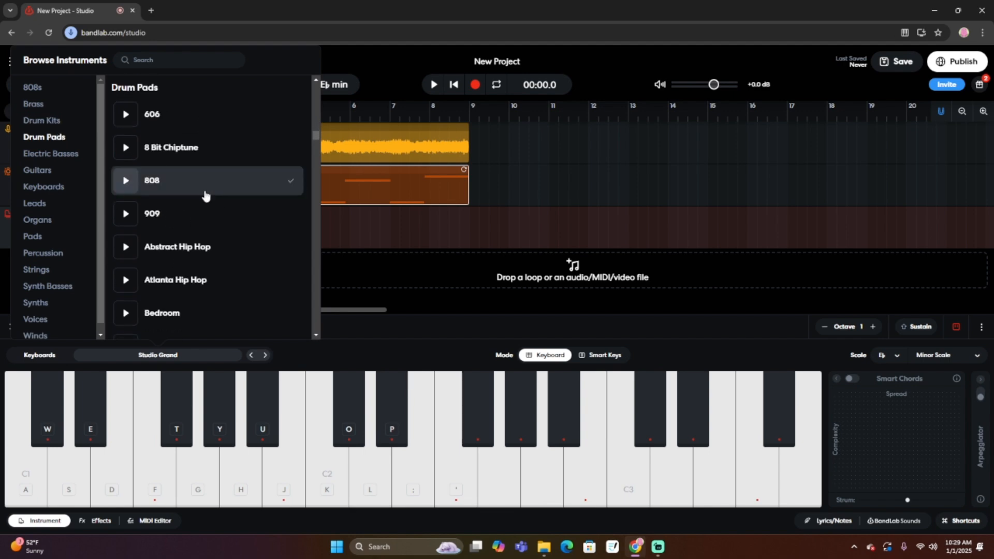
Audition the 808 drum pads, alternating the hi-hat and kick sounds to try out a rhythm
left_click(195, 403)
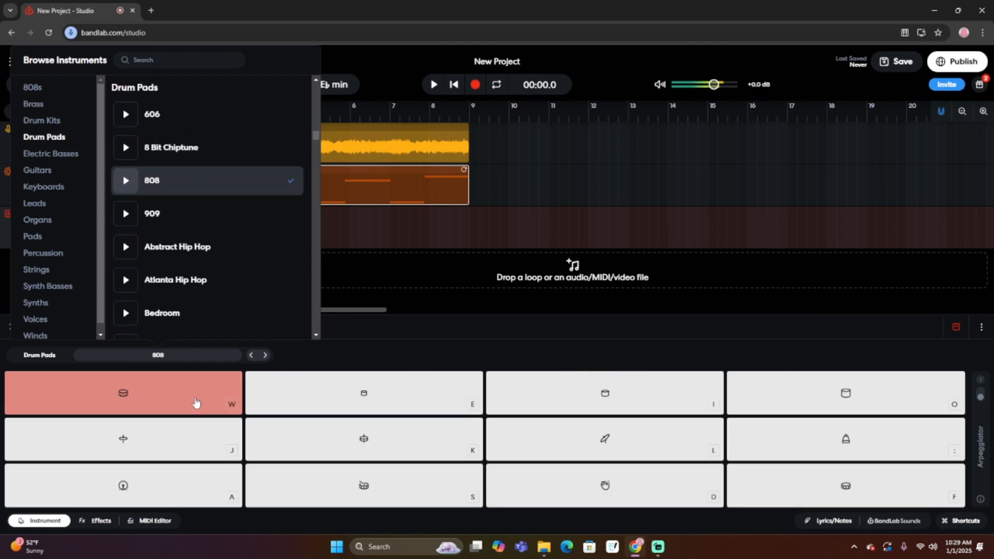
left_click(383, 436)
left_click(162, 442)
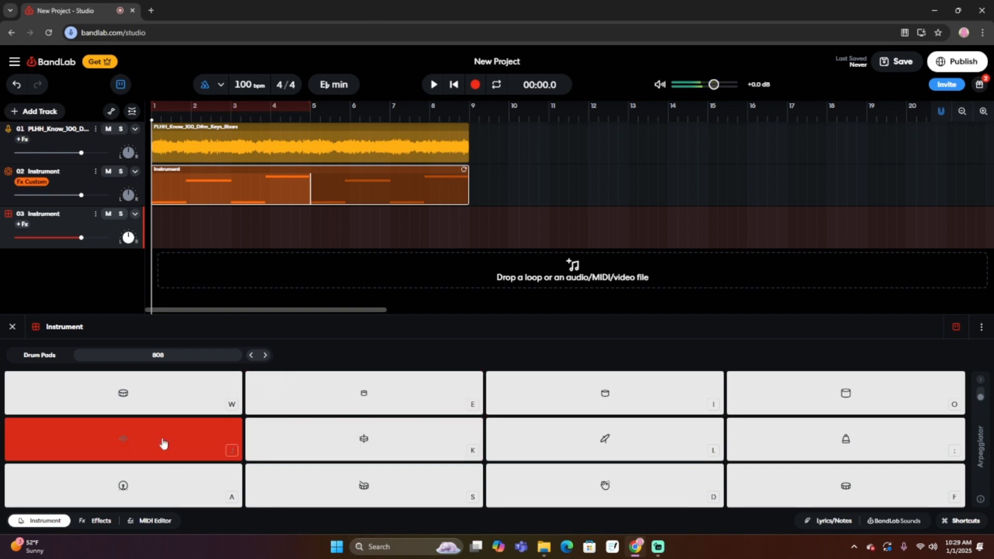
left_click(164, 443)
left_click(164, 443)
left_click(164, 443)
key("a")
left_click(164, 443)
key("a")
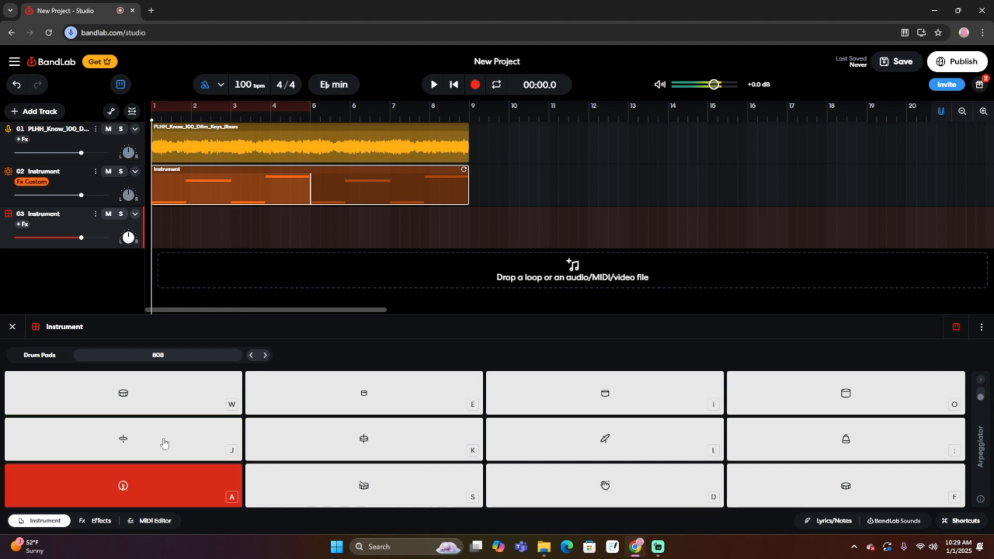
key("j")
key("a")
key("j")
key("j")
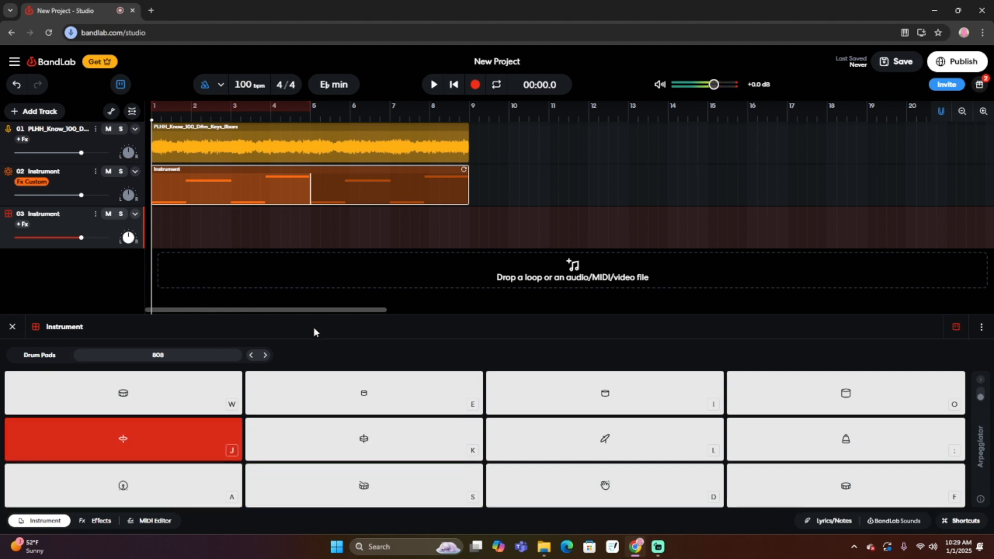
Audition the hi-hat pad of the 808 kit with repeated hits to find a rhythm for the beat
key("j")
key("j")
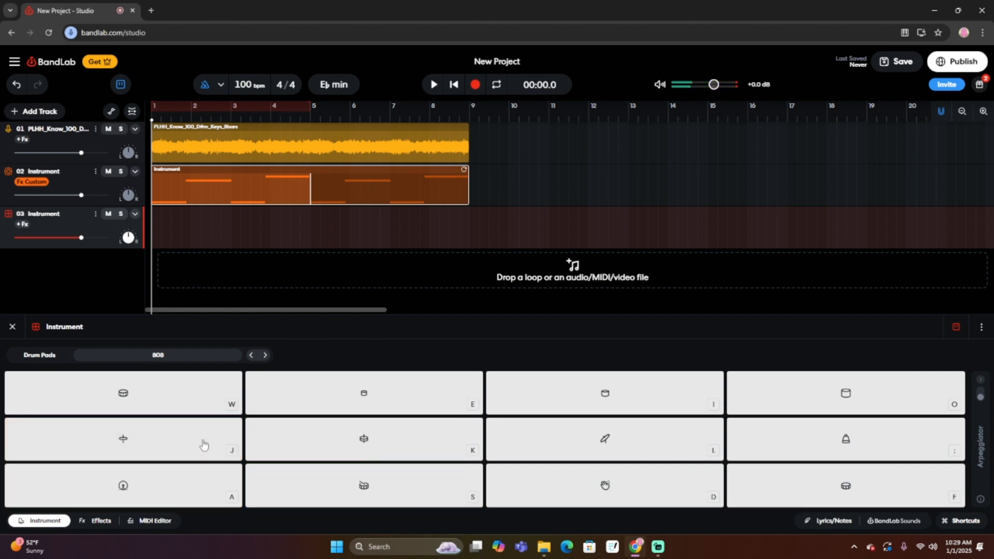
key("j")
key("j")
key("space")
key("j")
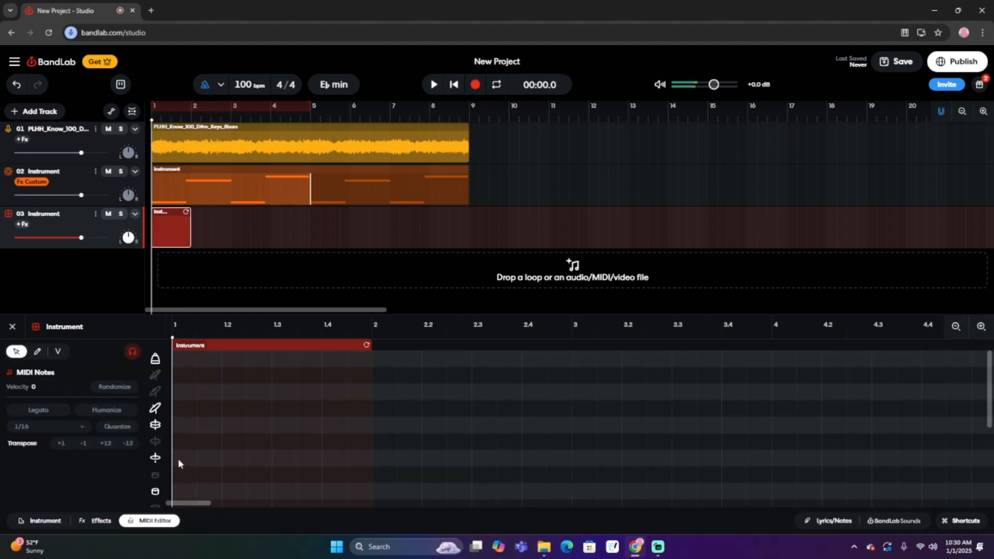
Add three back-to-back hi-hat notes from the start of bar 1 in the one-bar drum region's MIDI editor and play them back
double_click(179, 459)
double_click(205, 459)
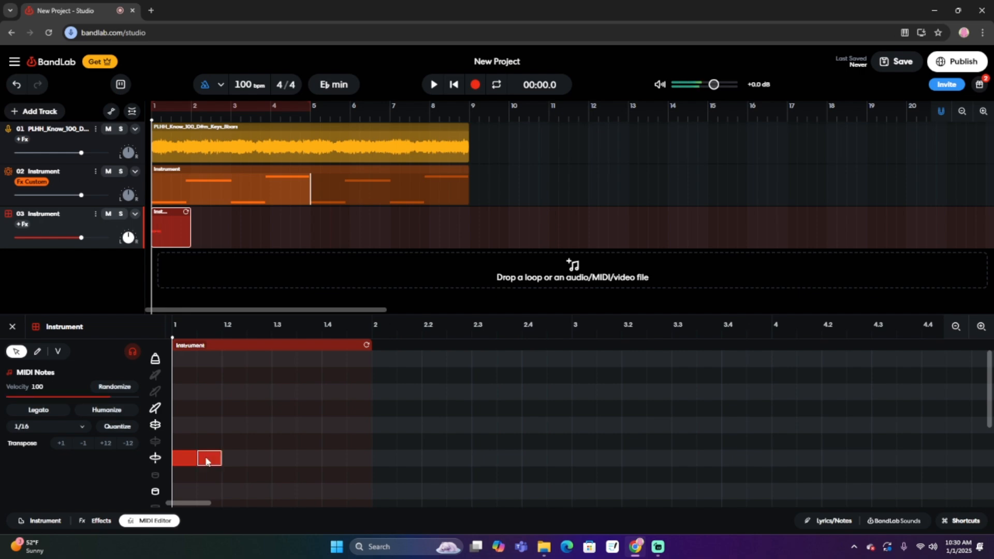
double_click(231, 458)
key("space")
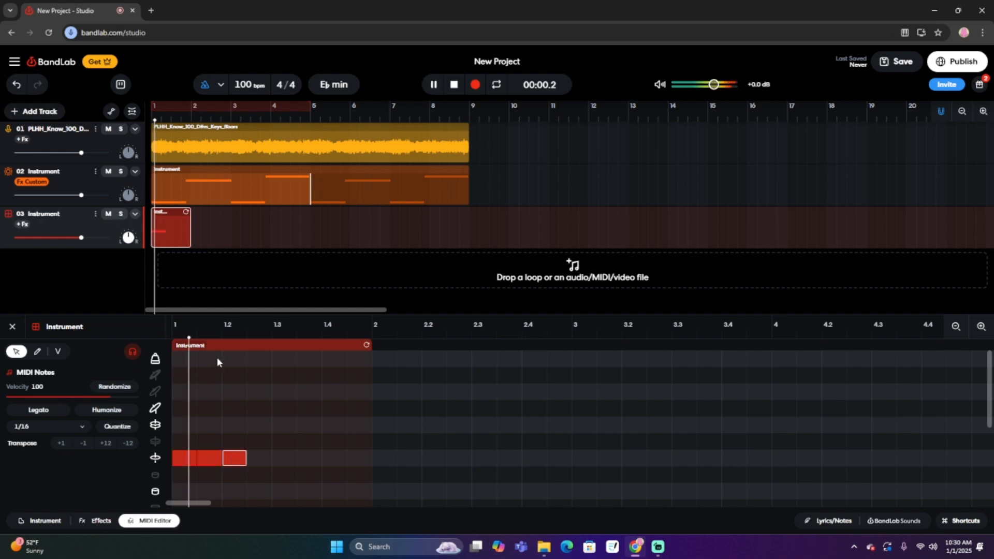
key("space")
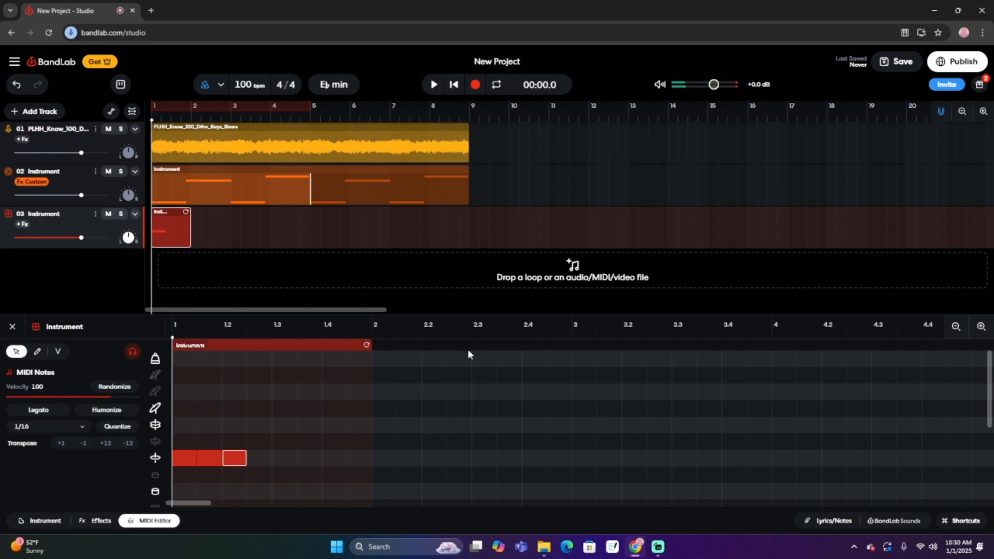
Set the MIDI quantize value to 1/4, try quantizing the first hi-hat note to 1/8T, and play the pattern back
left_click(63, 428)
left_click(19, 373)
right_click(187, 458)
mouse_move(228, 524)
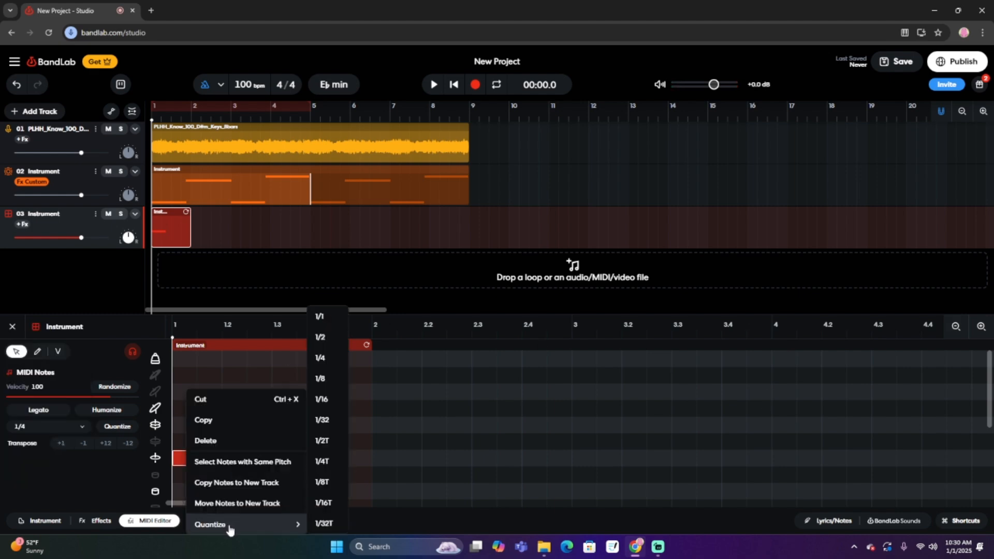
left_click(335, 480)
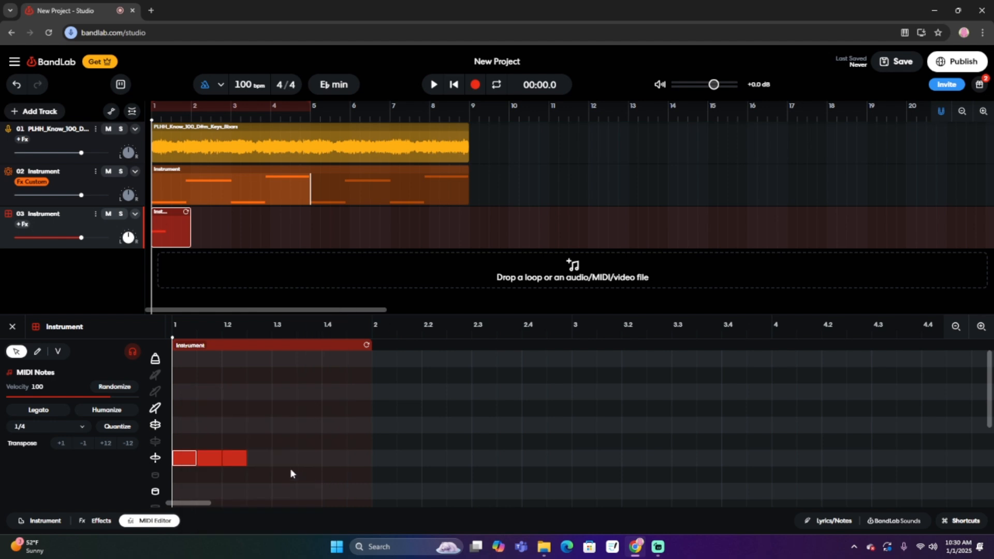
key("space")
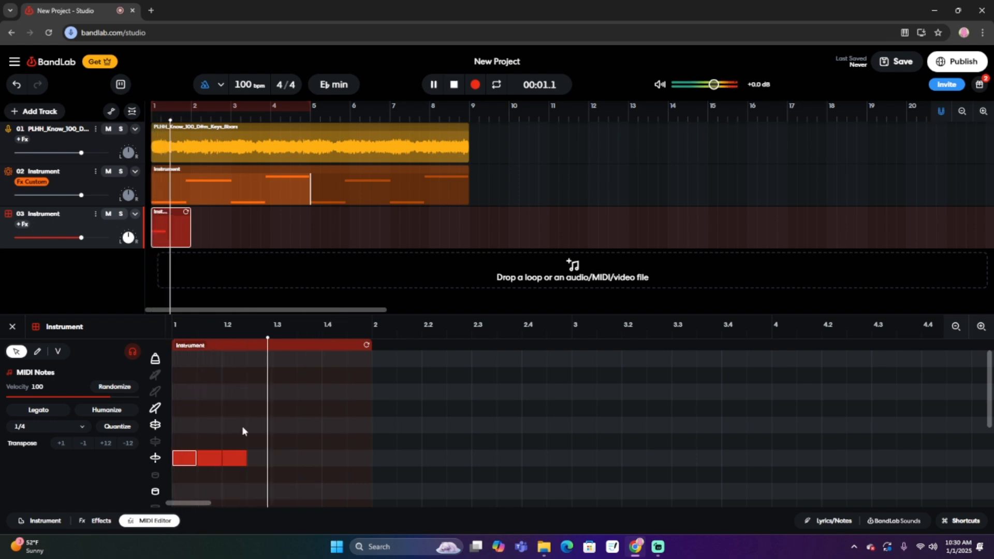
key("space")
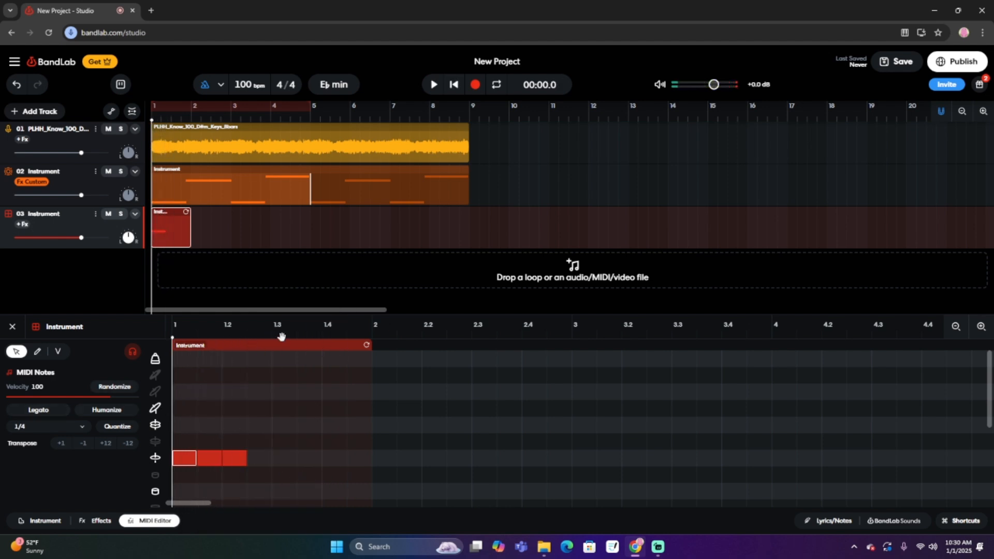
Shorten the first hi-hat note to half its length and fill the freed gap with another hi-hat note
scroll(197, 406, "down", 2)
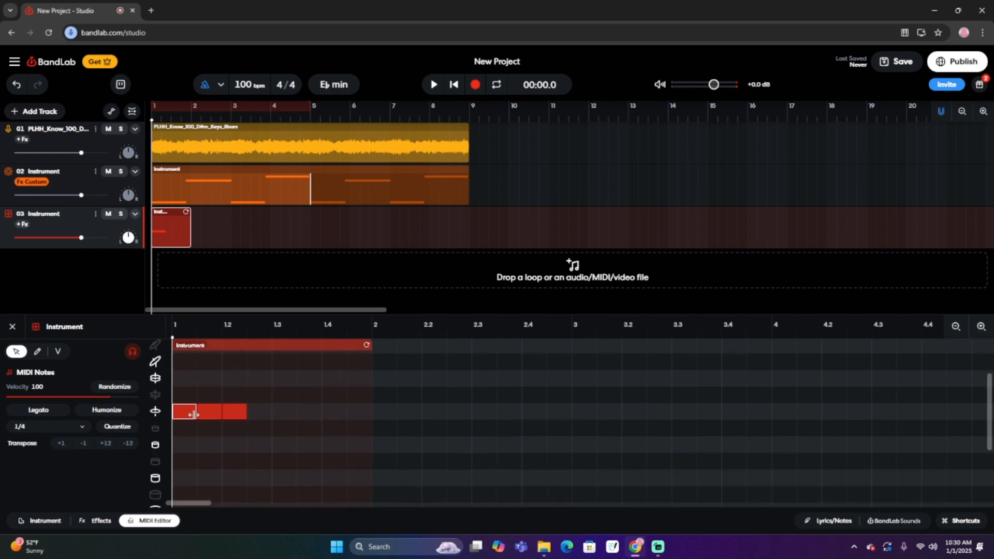
left_click(982, 328)
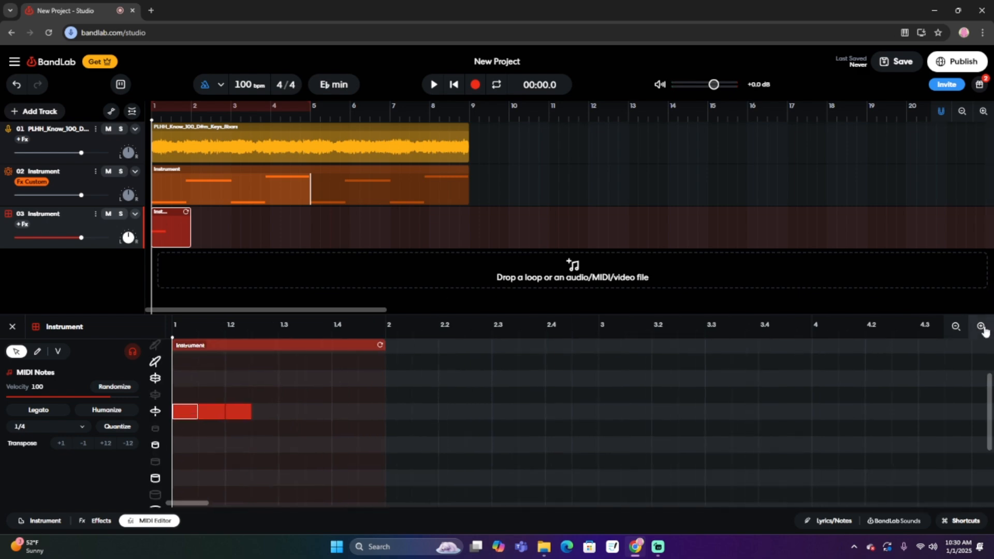
left_click(981, 328)
left_click(981, 327)
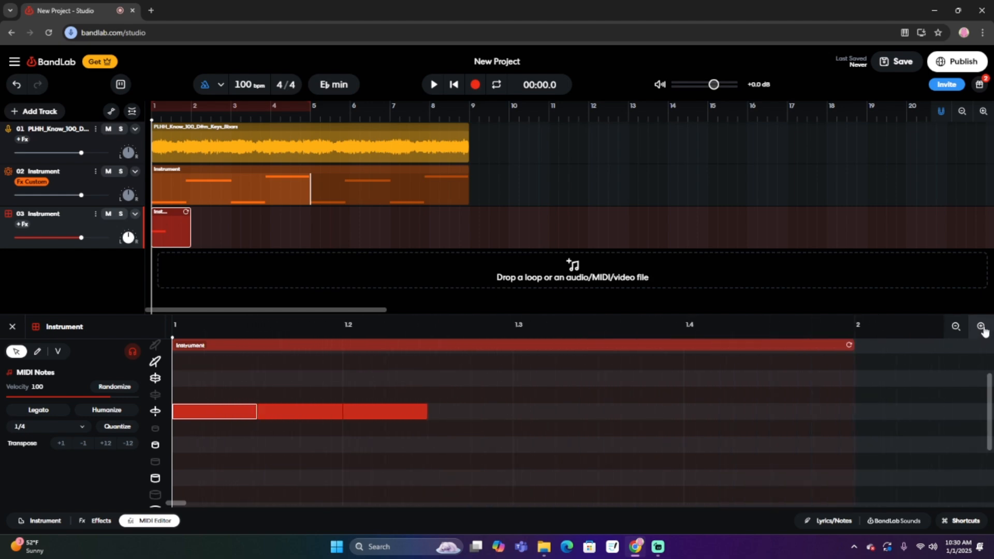
left_click(981, 327)
left_click(980, 327)
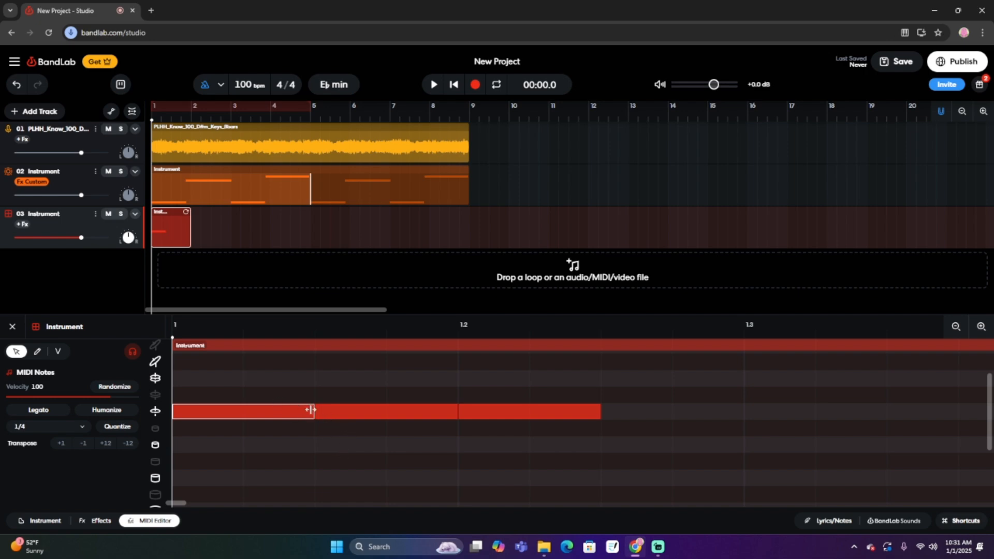
left_click_drag(310, 410, 252, 407)
left_click(263, 412)
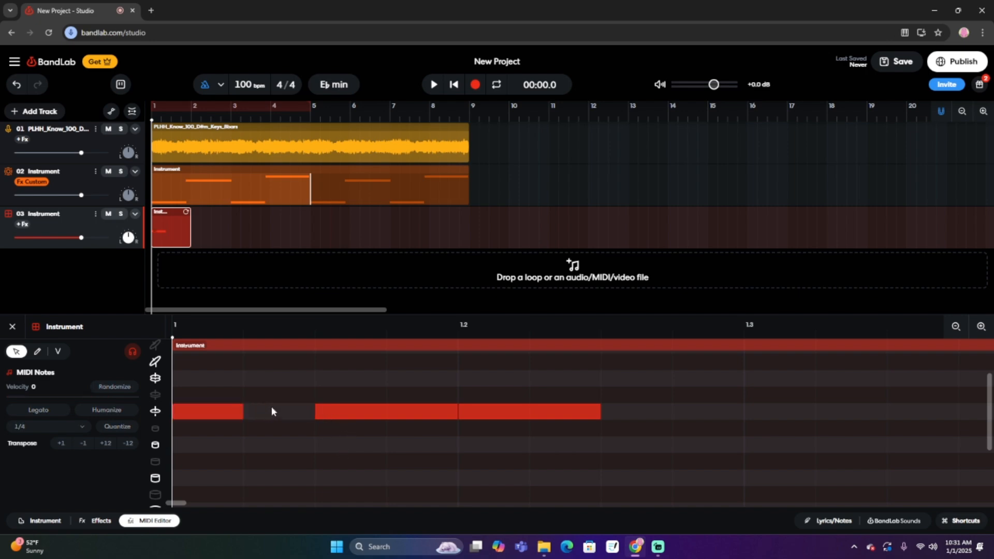
double_click(271, 409)
Halve the two remaining long hi-hat notes and add a matching short hit in the gap after each
left_click_drag(452, 409, 382, 398)
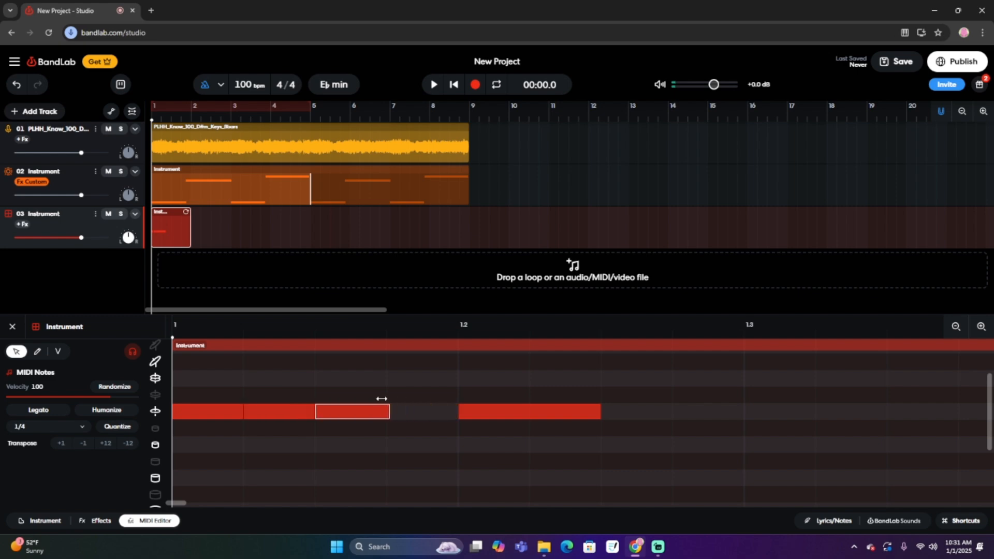
double_click(413, 413)
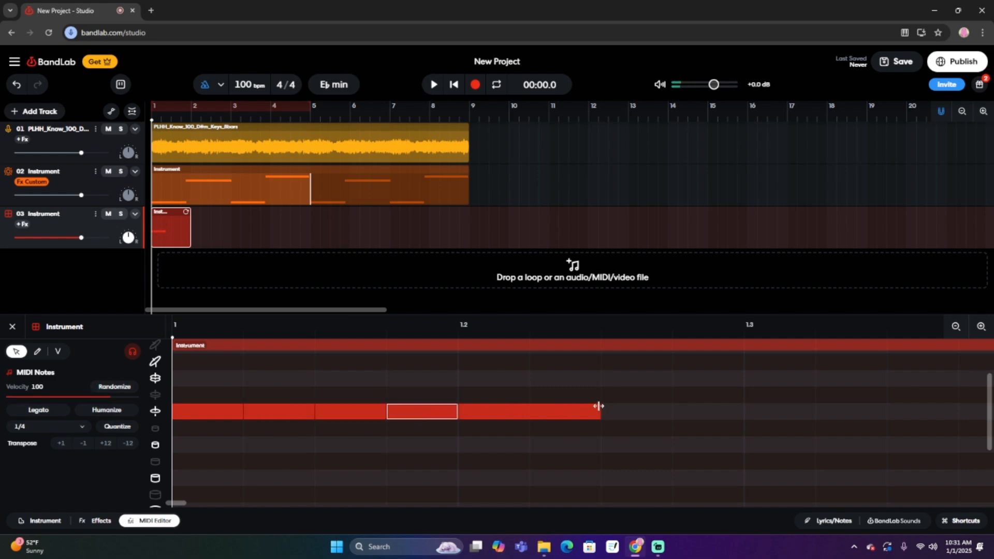
left_click_drag(599, 407, 553, 411)
double_click(569, 417)
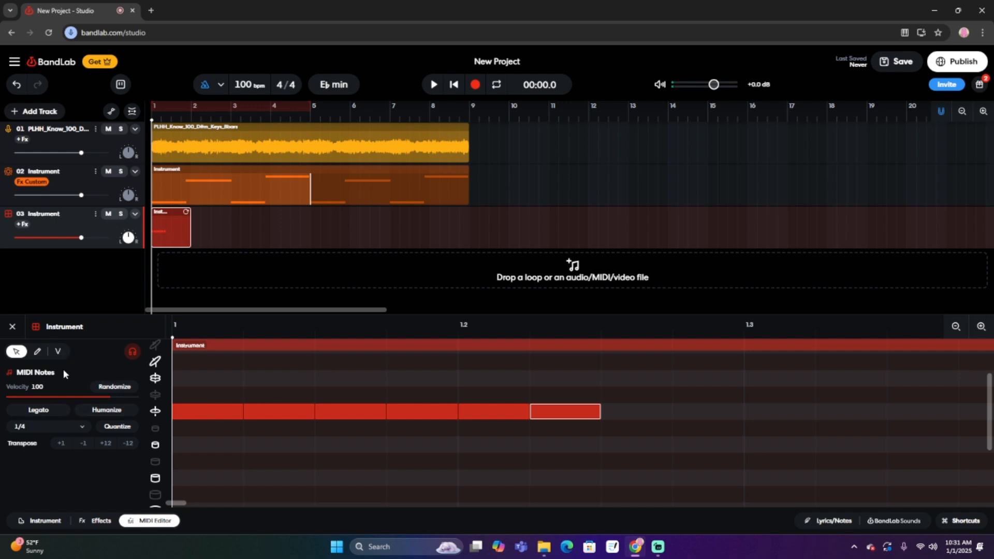
Play back the hi-hat pattern and add further short hits so the notes run without gaps up to beat 1.3
key("space")
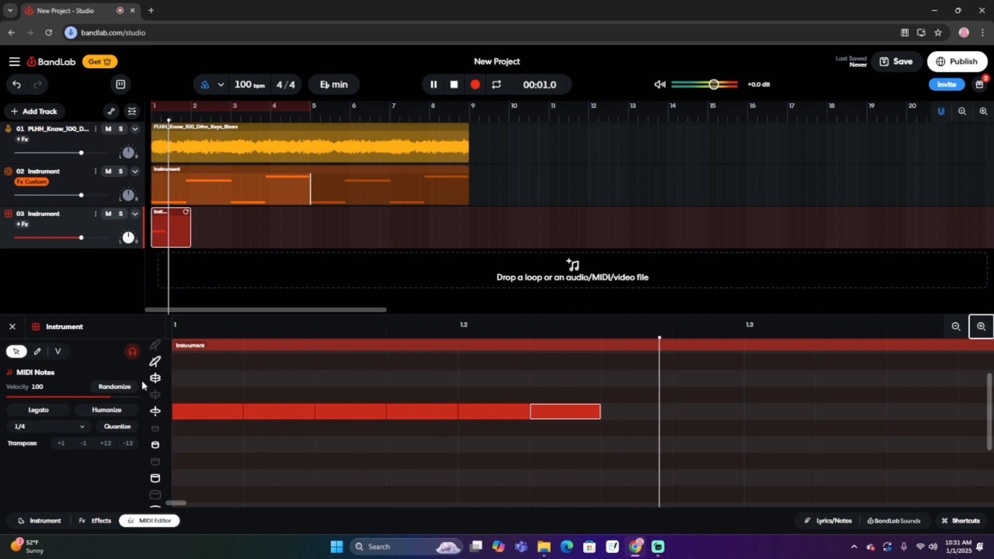
key("space")
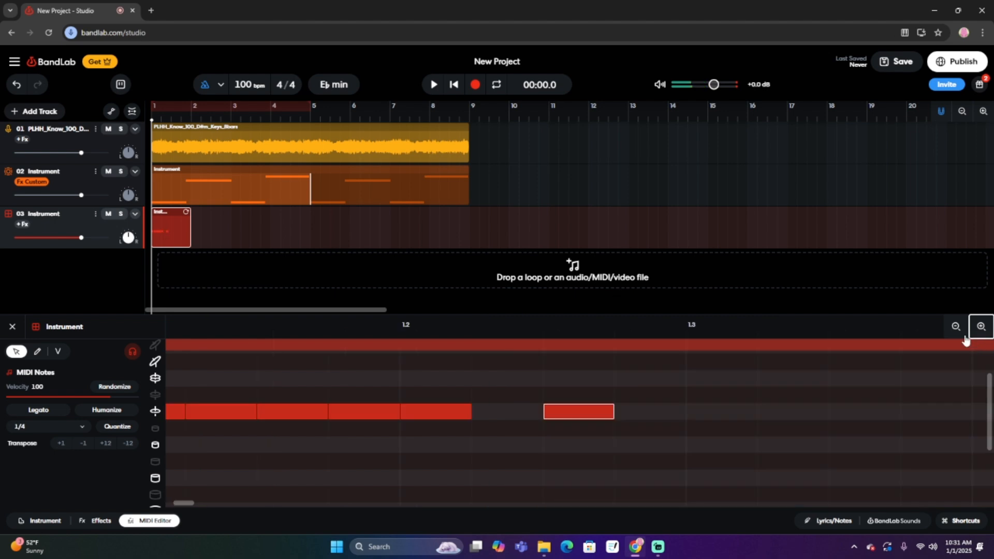
double_click(491, 411)
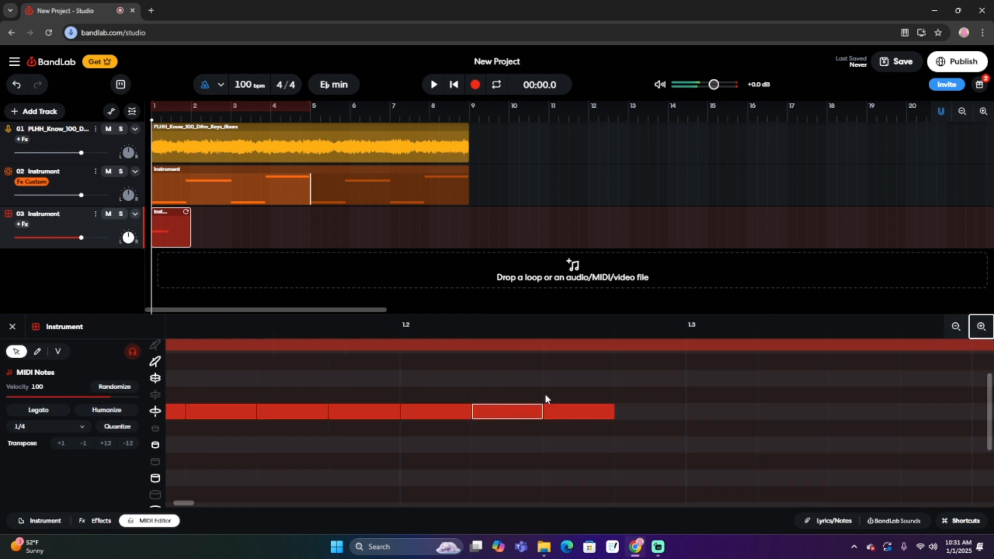
double_click(630, 410)
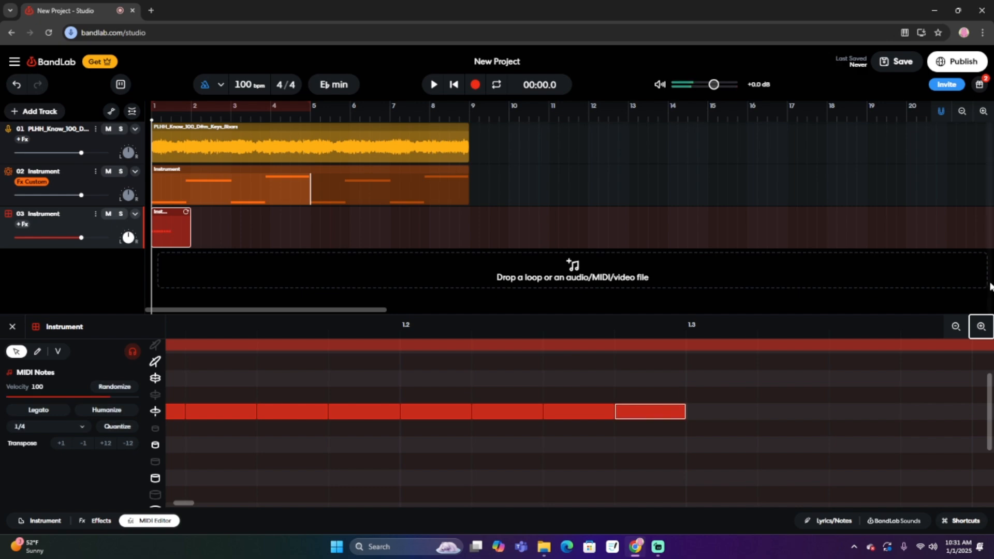
Copy all eight hi-hat notes and paste them at beat 1.3 to fill the rest of bar 1
left_click(954, 327)
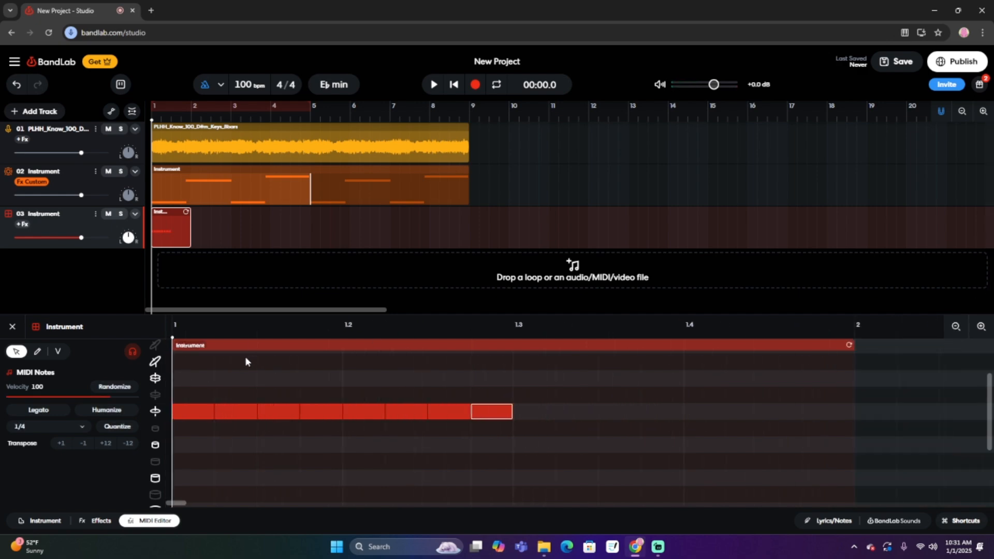
right_click(375, 423)
left_click(207, 382)
left_click_drag(207, 378, 517, 445)
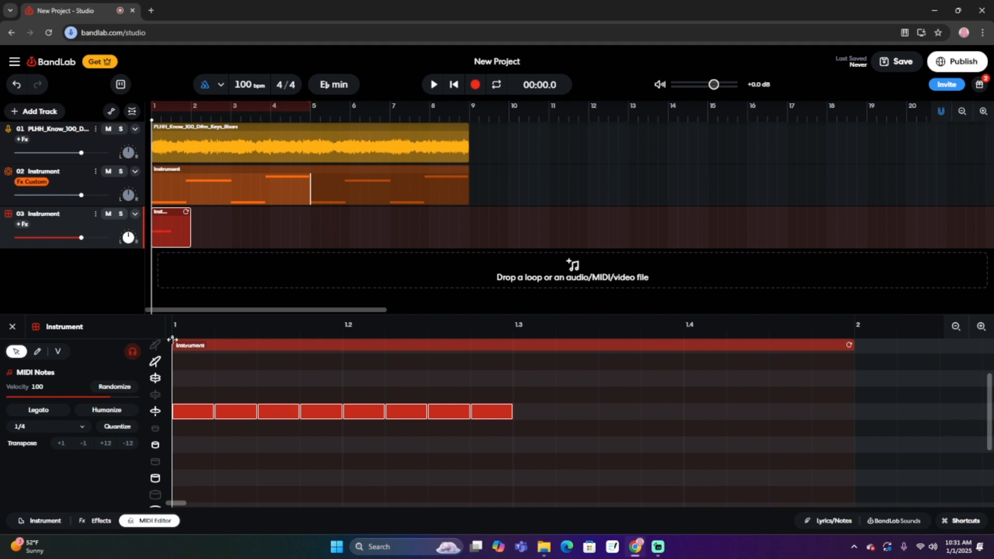
left_click_drag(171, 339, 513, 369)
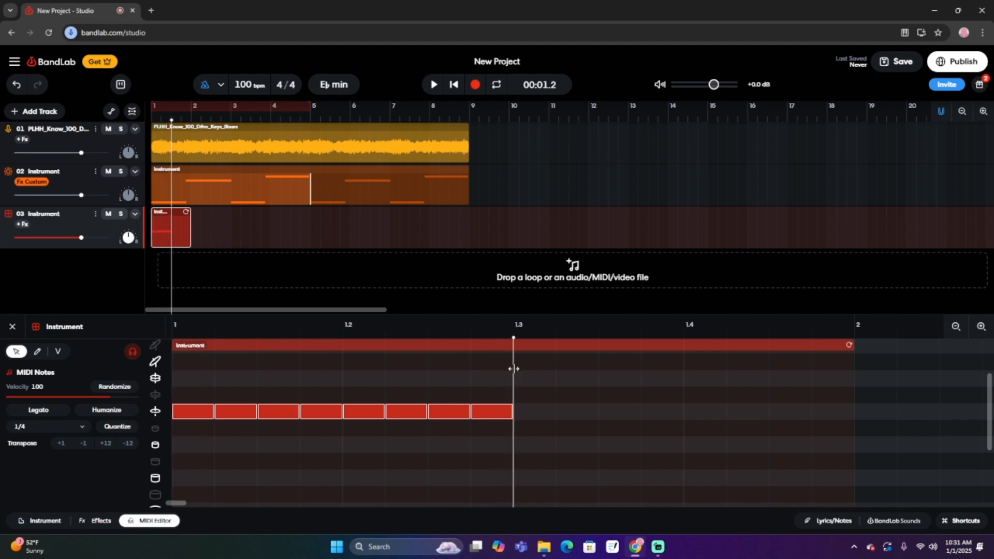
key("ctrl+v")
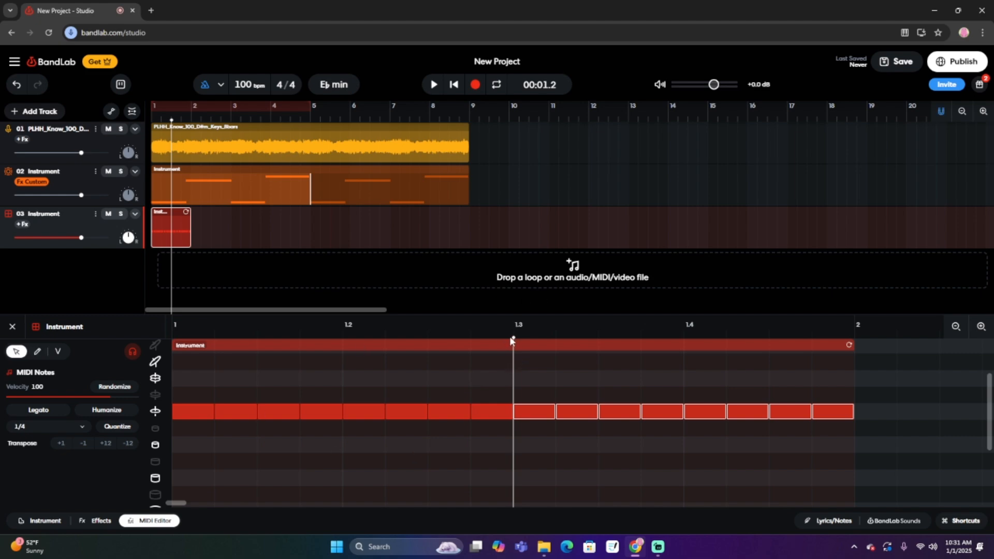
Extend the drum region on the third track out to bar 5 without looping its notes
left_click_drag(512, 340, 853, 341)
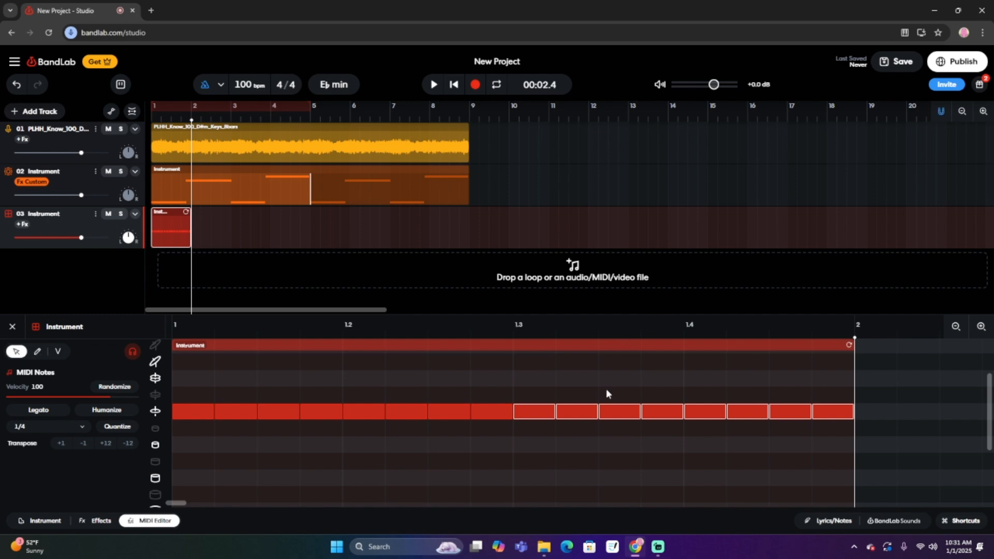
left_click(258, 235)
left_click_drag(192, 233, 300, 230)
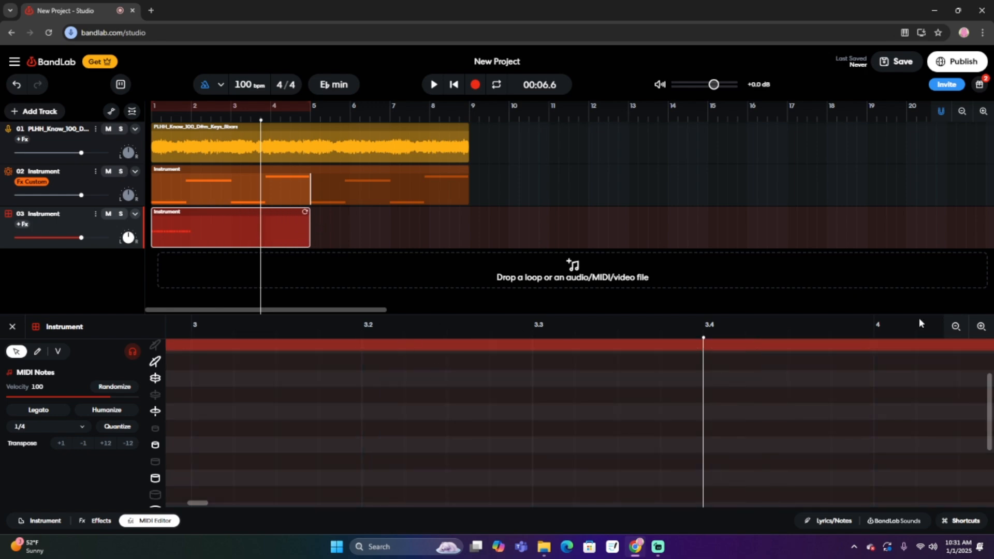
Move the playhead close to bar 2 and add a hi-hat note in the last slot of bar 1
left_click(955, 327)
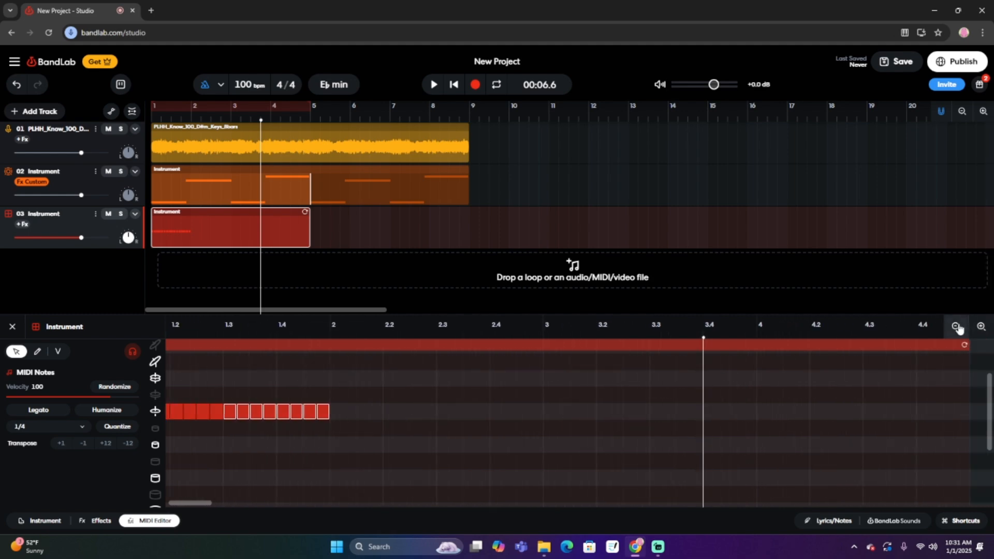
left_click(956, 326)
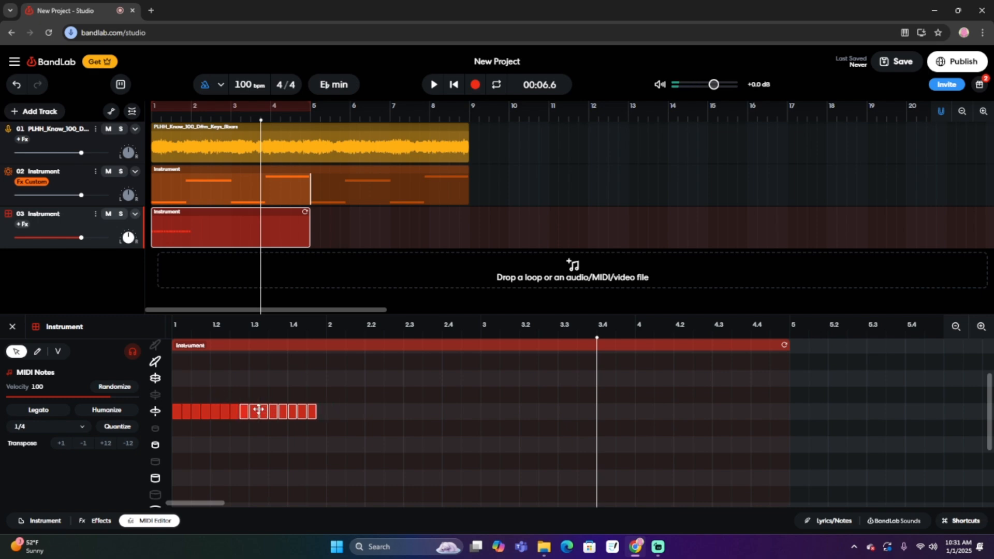
left_click_drag(177, 393, 335, 432)
left_click_drag(325, 332, 319, 346)
double_click(288, 411)
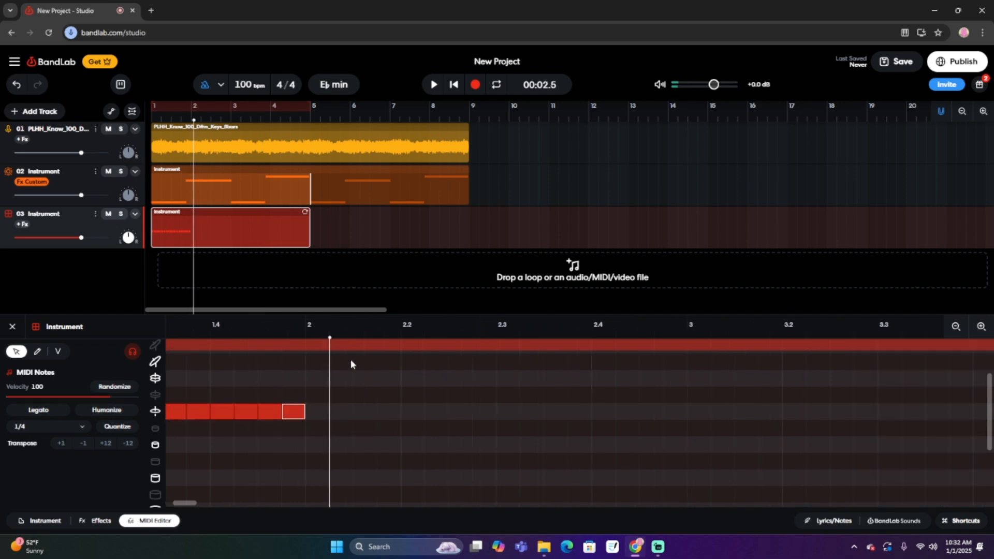
Copy all the hi-hat notes of bar 1 and paste them at the start of bar 2
left_click(957, 329)
left_click(956, 328)
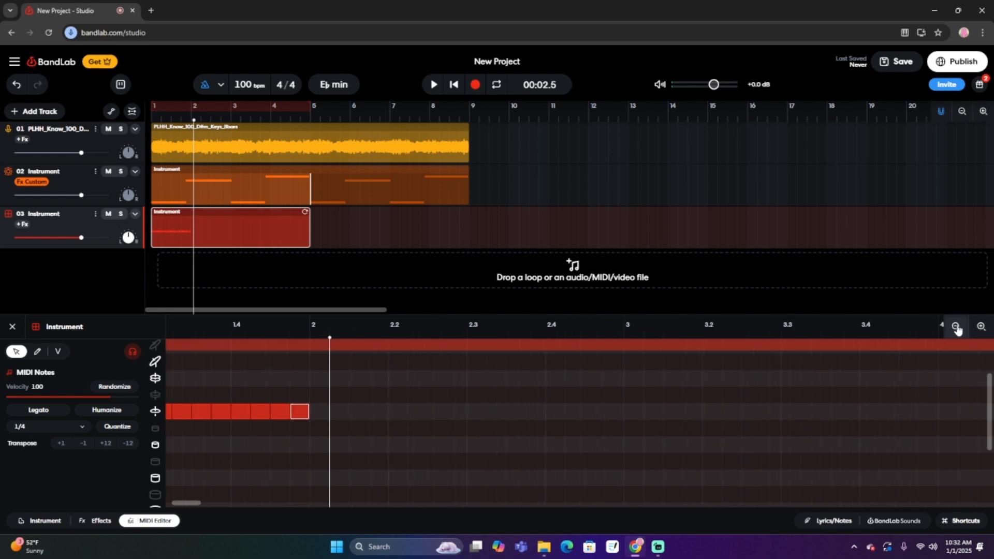
left_click(957, 328)
left_click(956, 329)
left_click(956, 328)
left_click(956, 329)
left_click(956, 328)
left_click(956, 328)
left_click(955, 329)
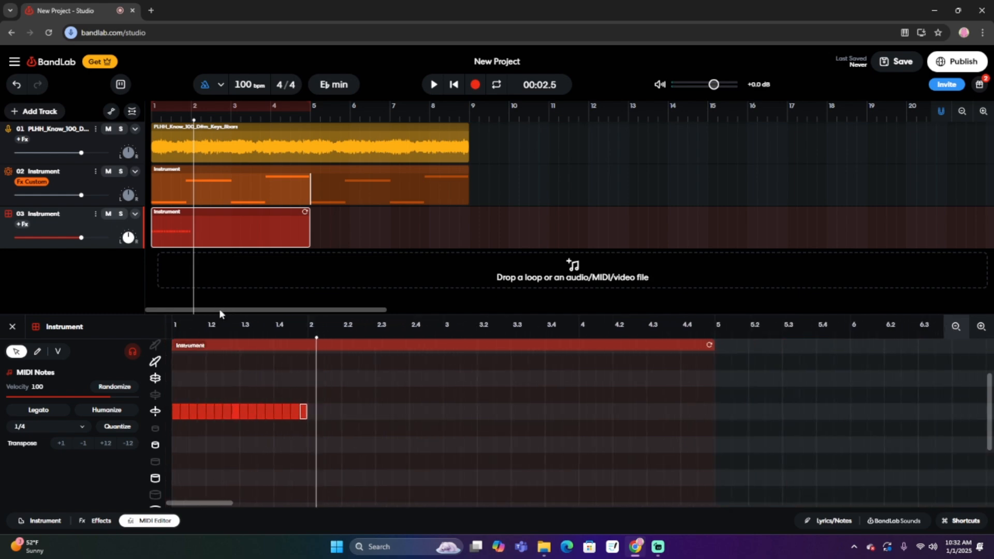
left_click_drag(174, 388, 106, 379)
left_click_drag(175, 386, 338, 427)
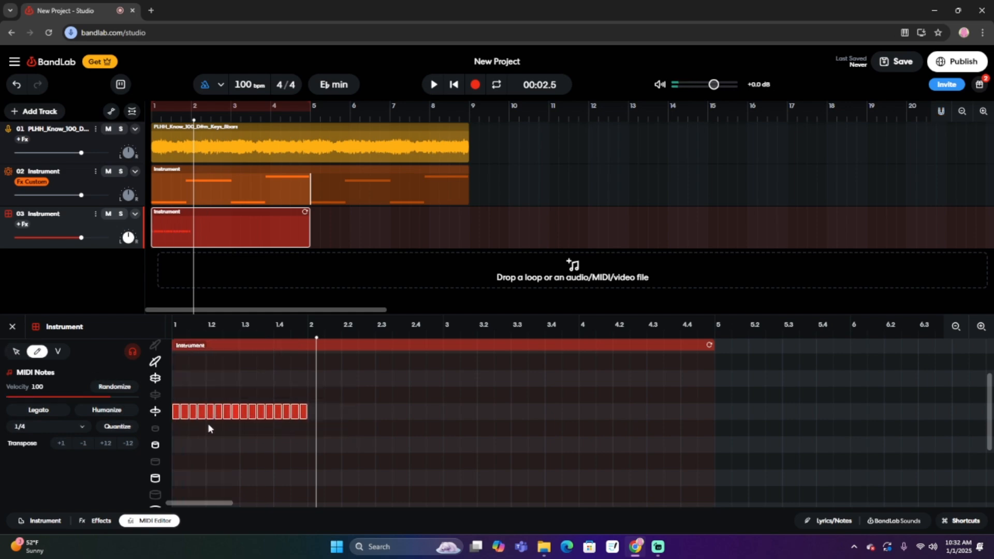
key("ctrl+c")
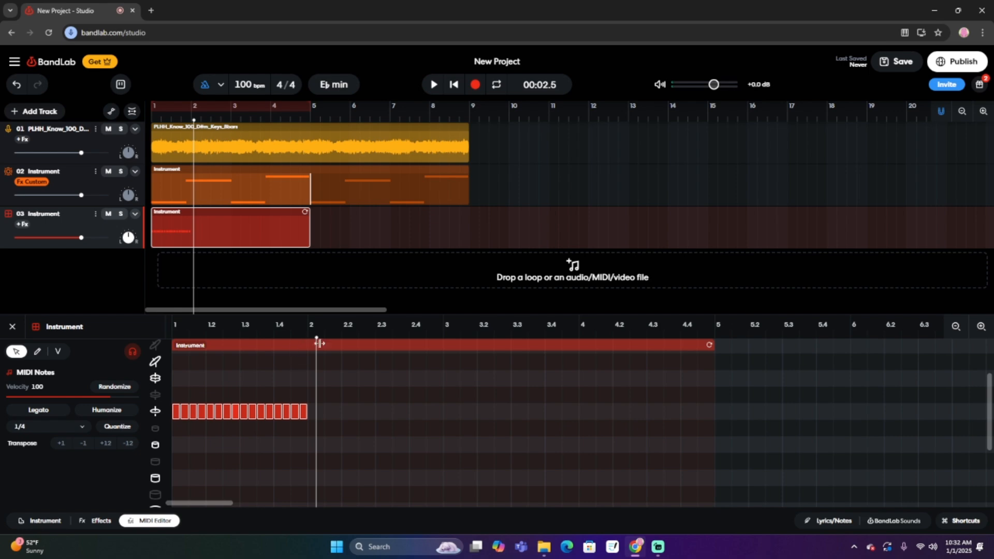
left_click_drag(320, 343, 307, 342)
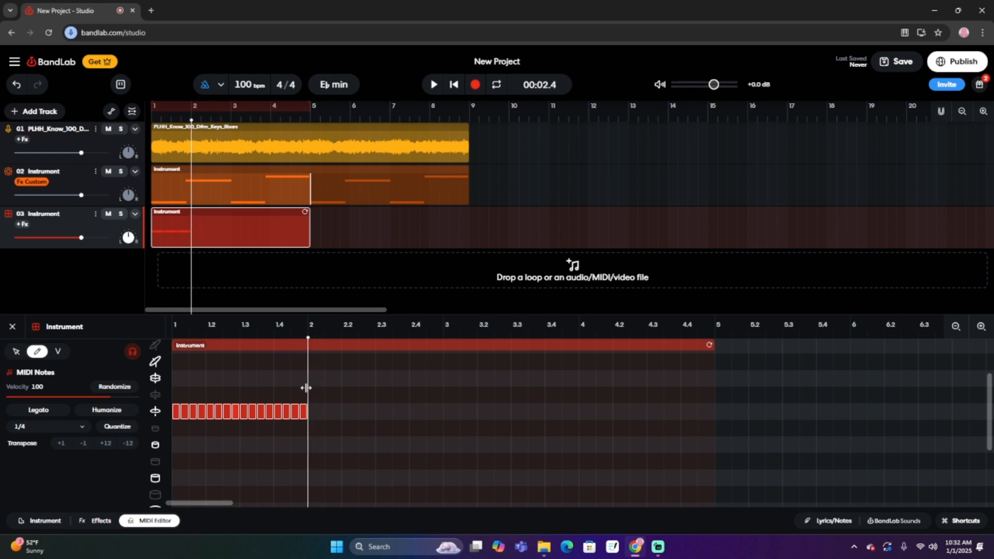
key("ctrl+v")
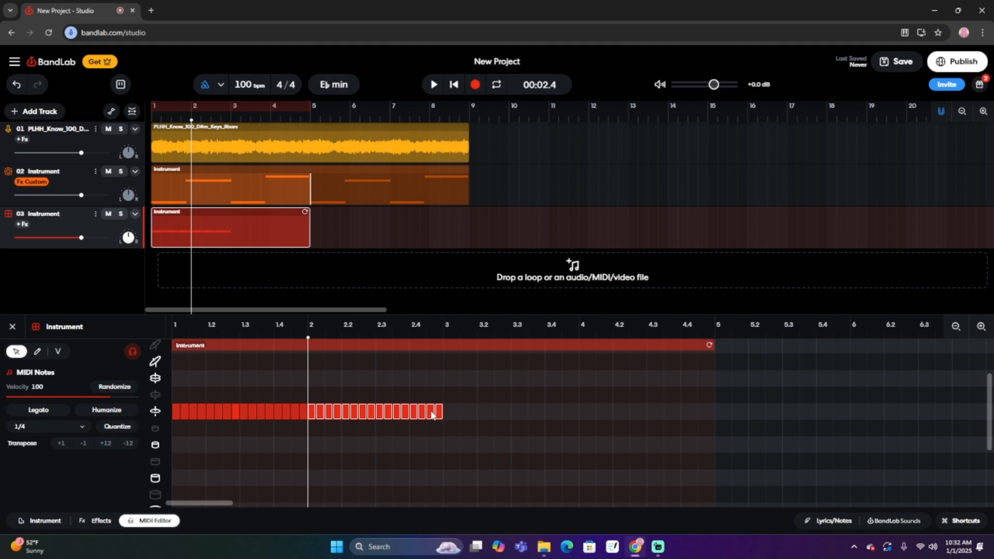
Duplicate the bar of hi-hat notes into bars 3 and 4, and play back the pattern
left_click_drag(431, 414, 570, 417)
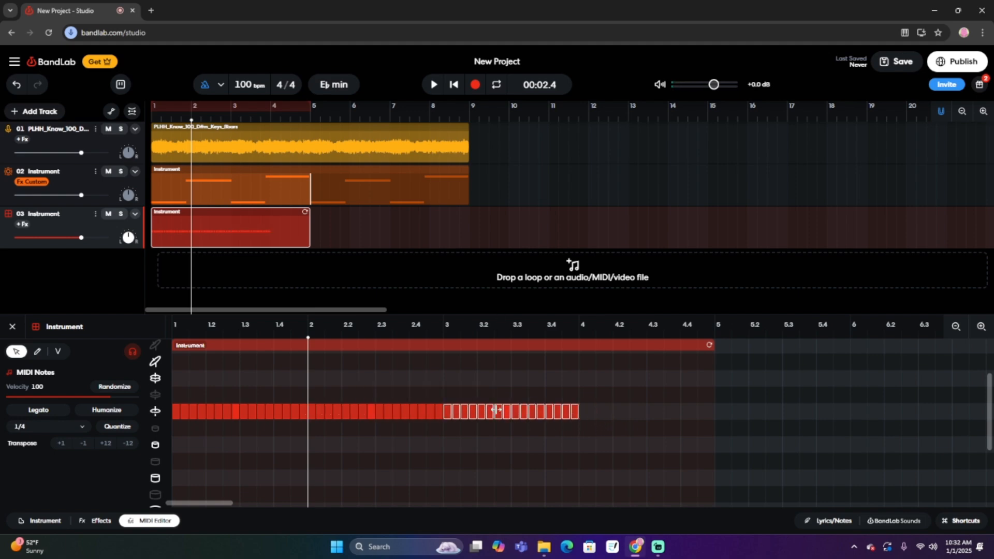
key("ctrl+z")
left_click_drag(406, 417, 677, 416)
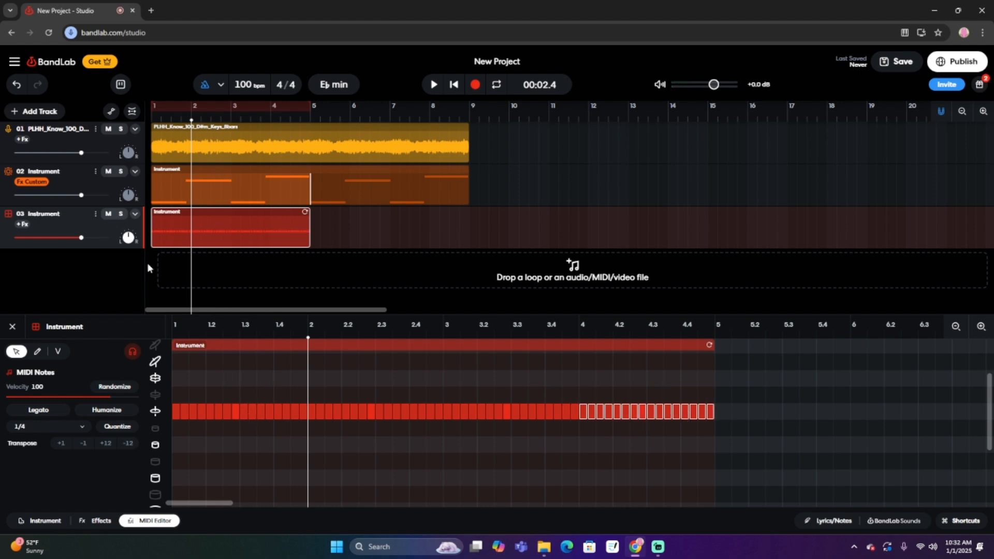
key("space")
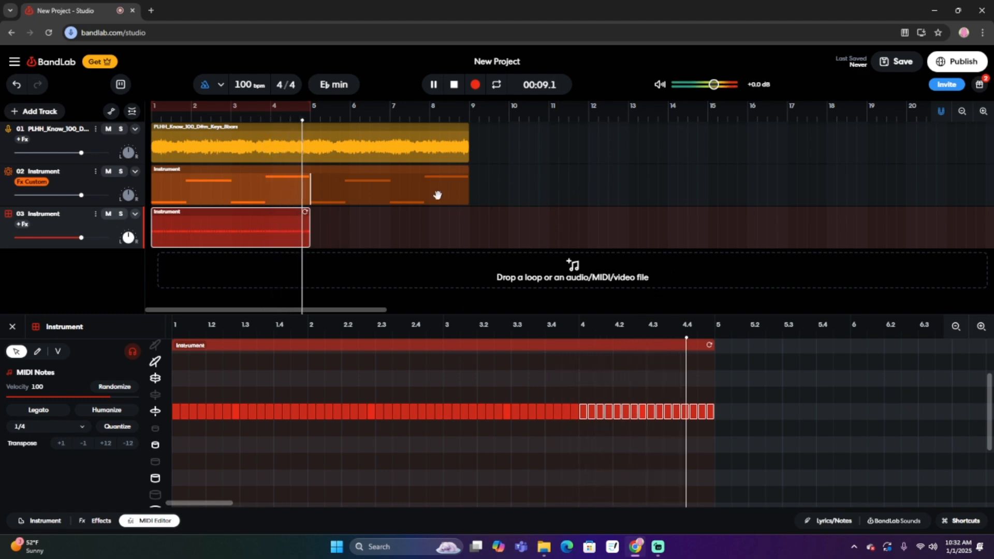
key("space")
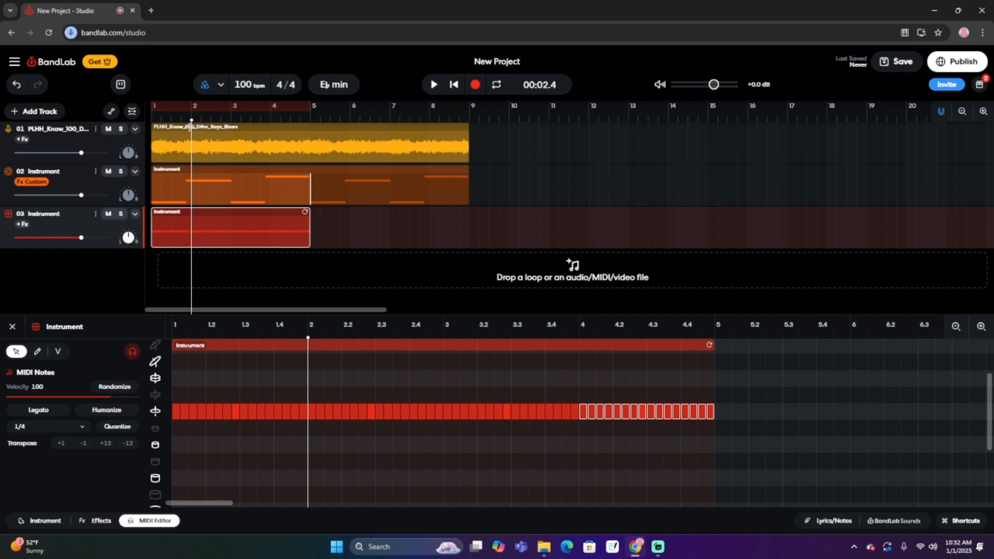
Loop the hi-hat region on the third track out to bar 9 and place the playhead near the start of bar 1
left_click_drag(190, 127, 164, 162)
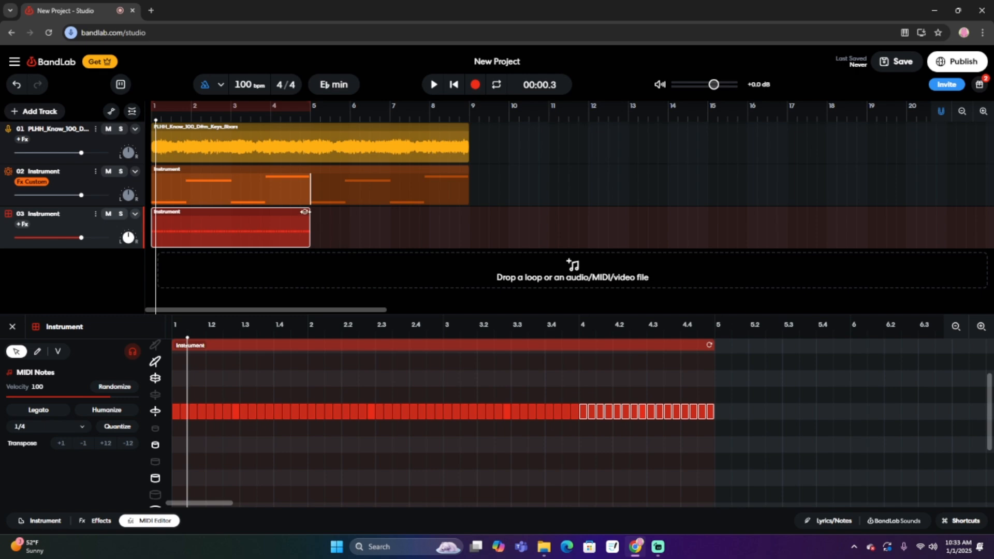
left_click_drag(305, 211, 464, 198)
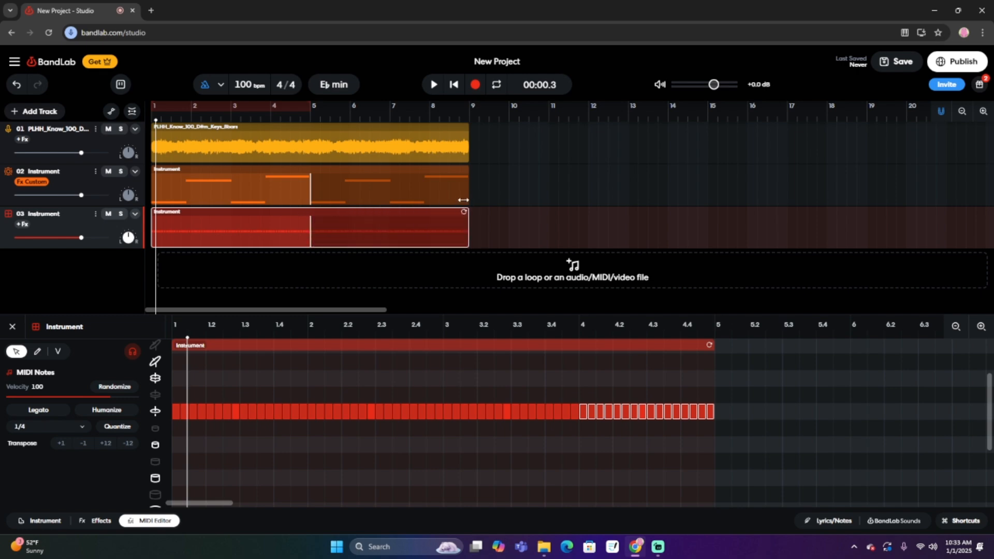
left_click(152, 126)
left_click_drag(156, 120, 164, 120)
Add a virtual instrument track and load the Hip Hop drum kit on it
left_click(34, 111)
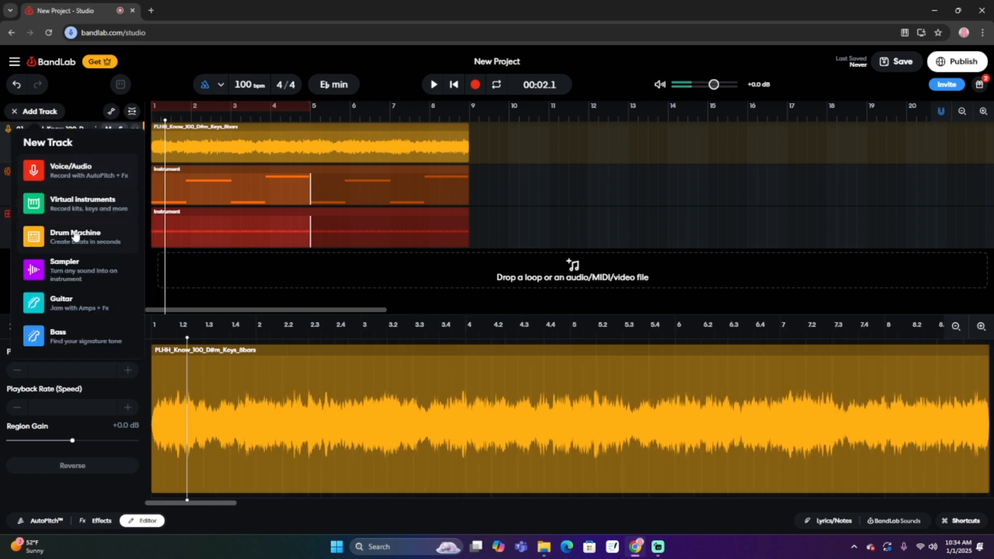
left_click(105, 207)
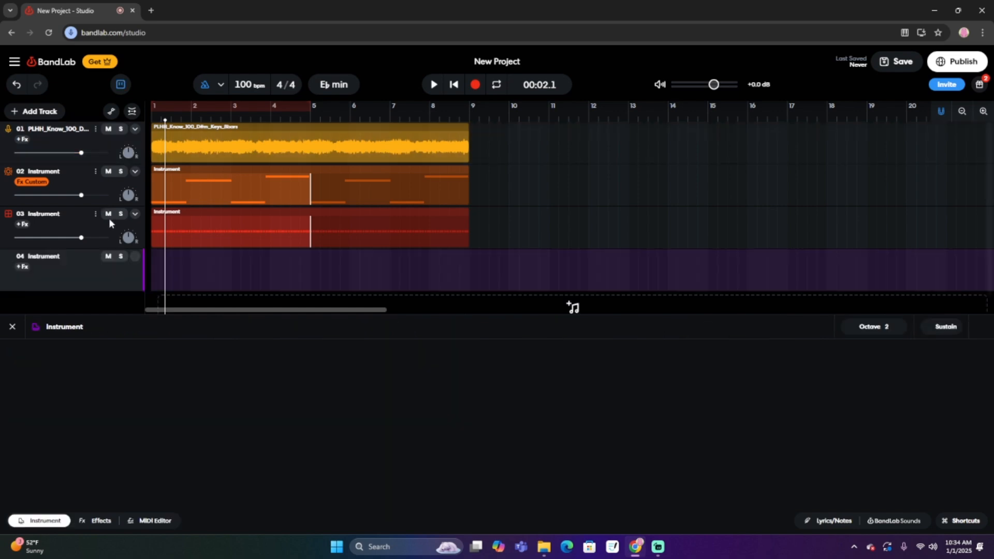
left_click(148, 355)
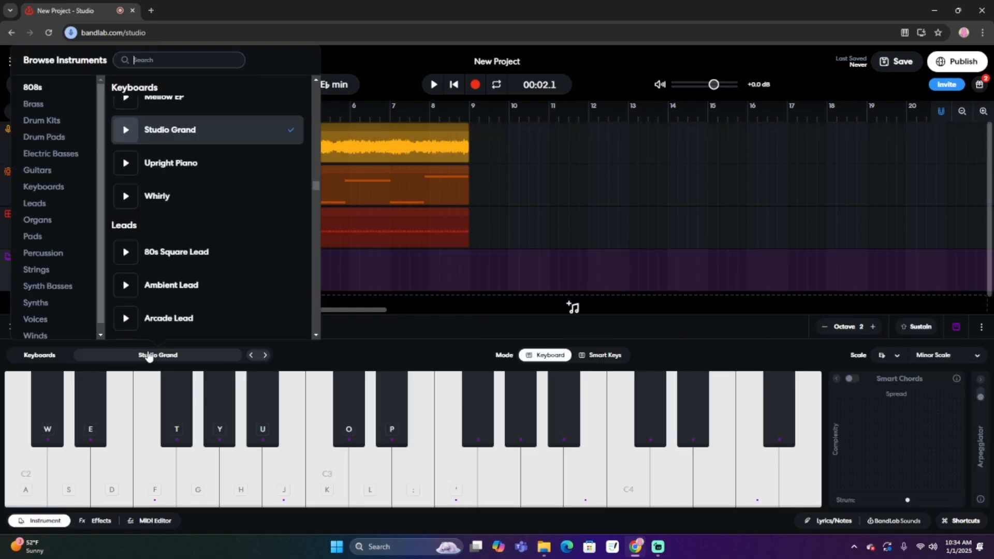
left_click(43, 122)
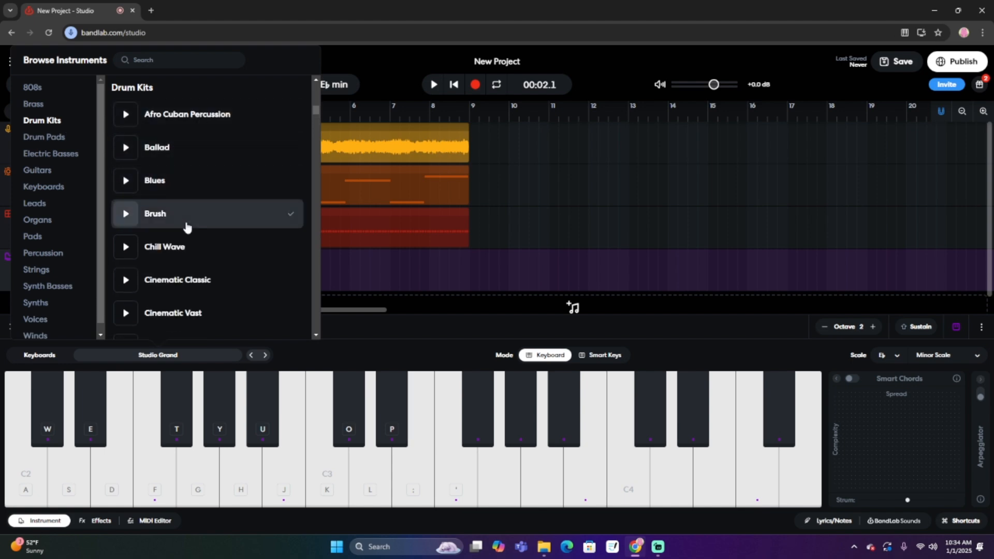
scroll(186, 223, "down", 5)
scroll(179, 245, "down", 5)
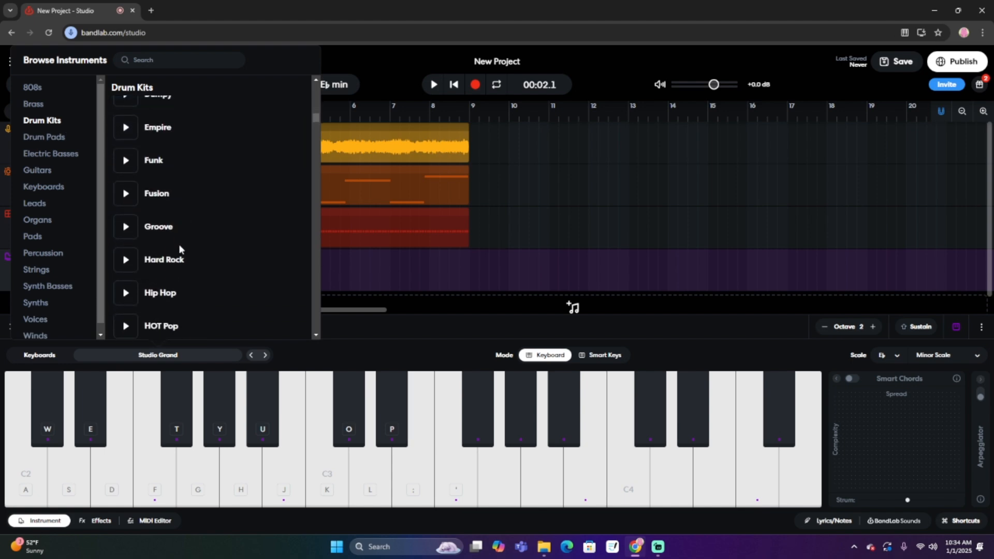
left_click(170, 194)
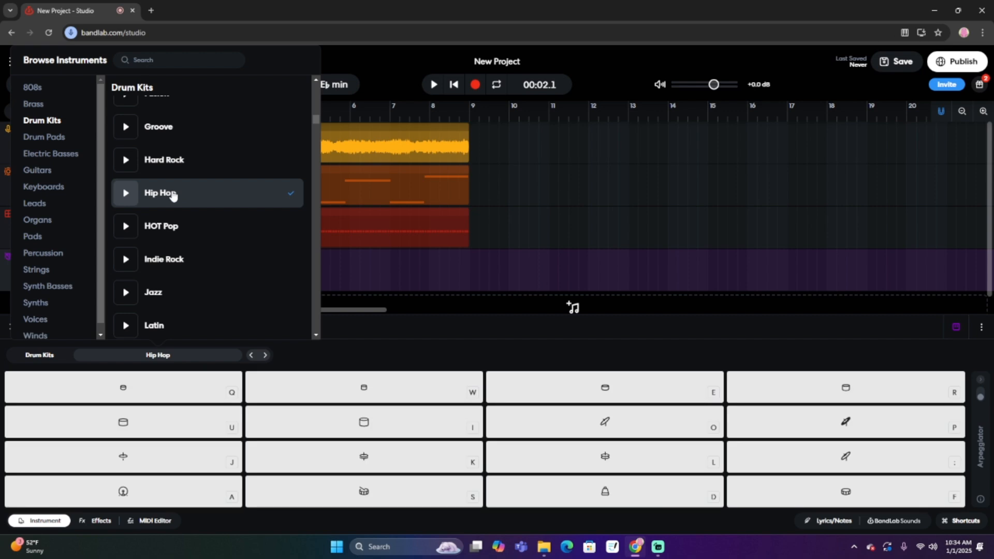
Audition several pads of the Hip Hop kit, then sound the snare pad over the playing beat
left_click(161, 437)
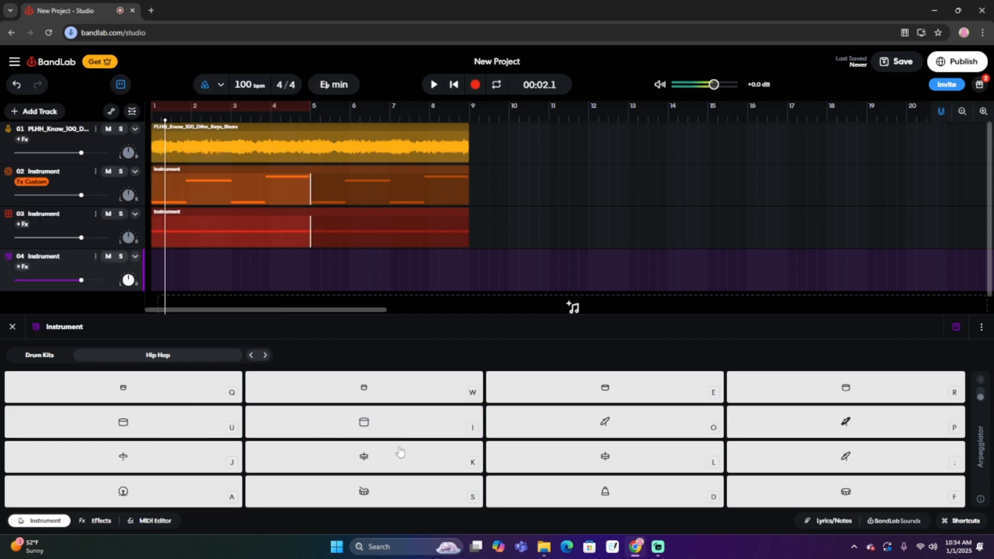
left_click(330, 417)
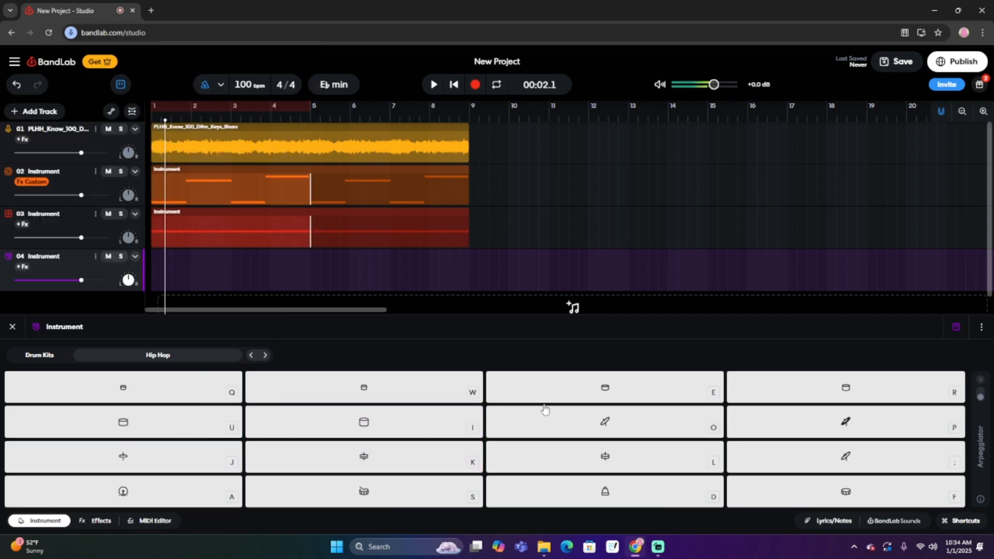
left_click(617, 388)
left_click(845, 492)
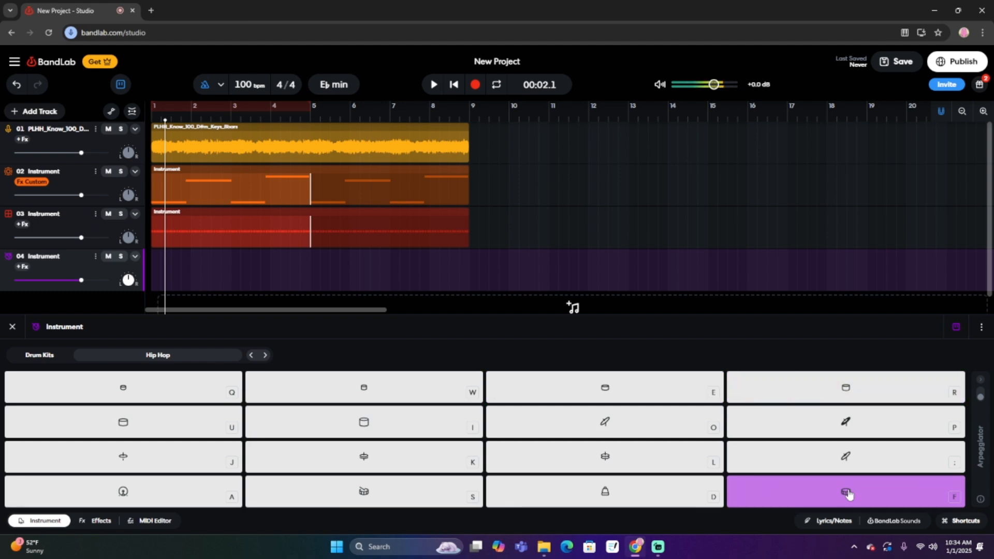
left_click(845, 492)
left_click(845, 493)
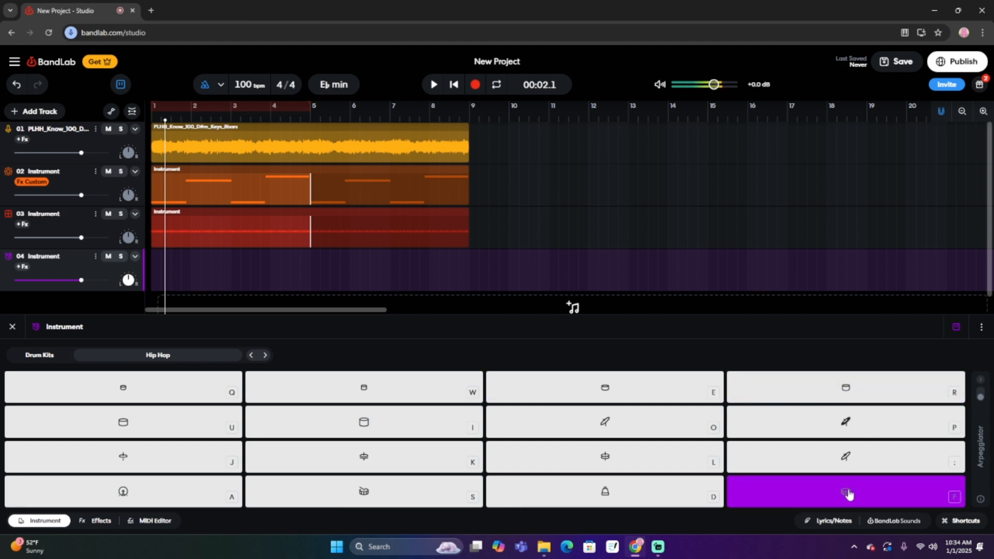
left_click(454, 500)
key("space")
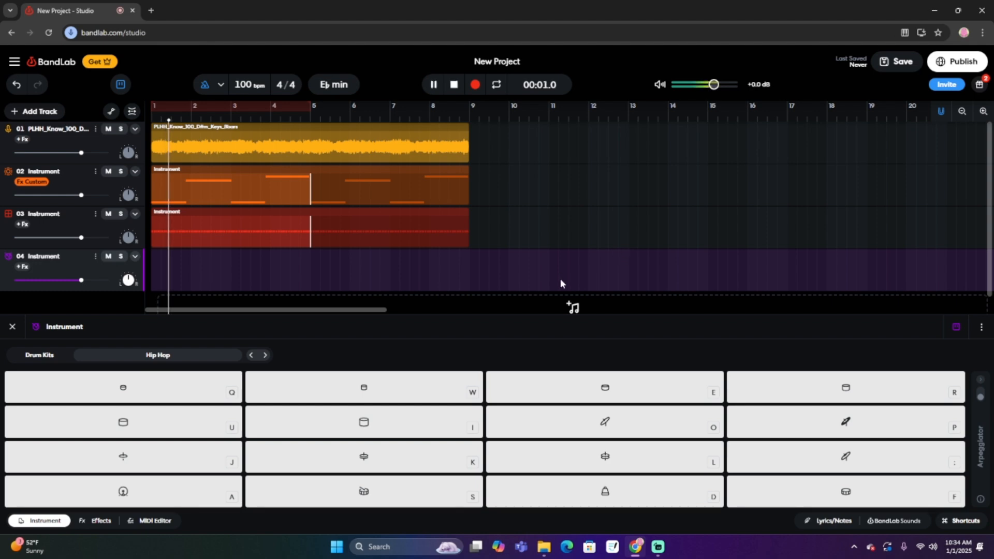
left_click(396, 496)
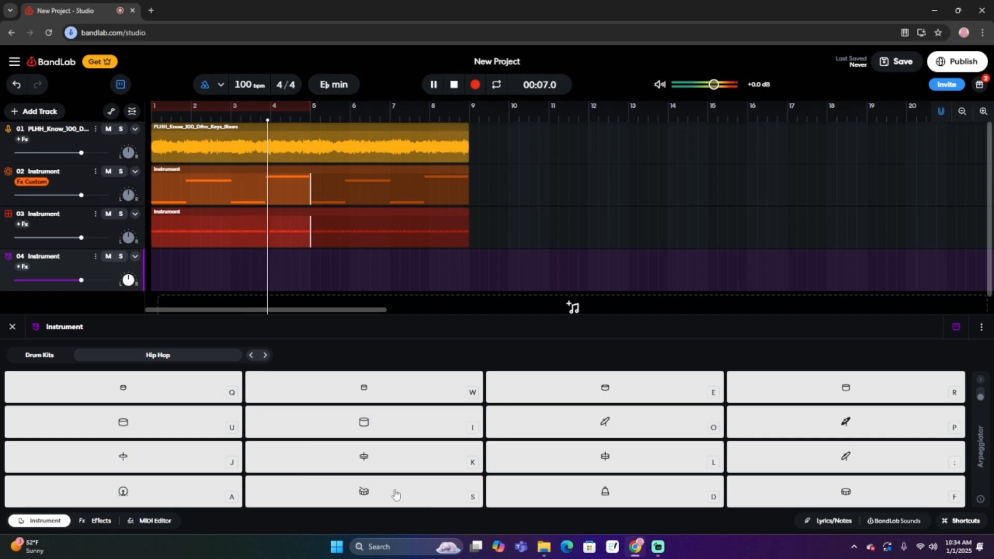
left_click(396, 494)
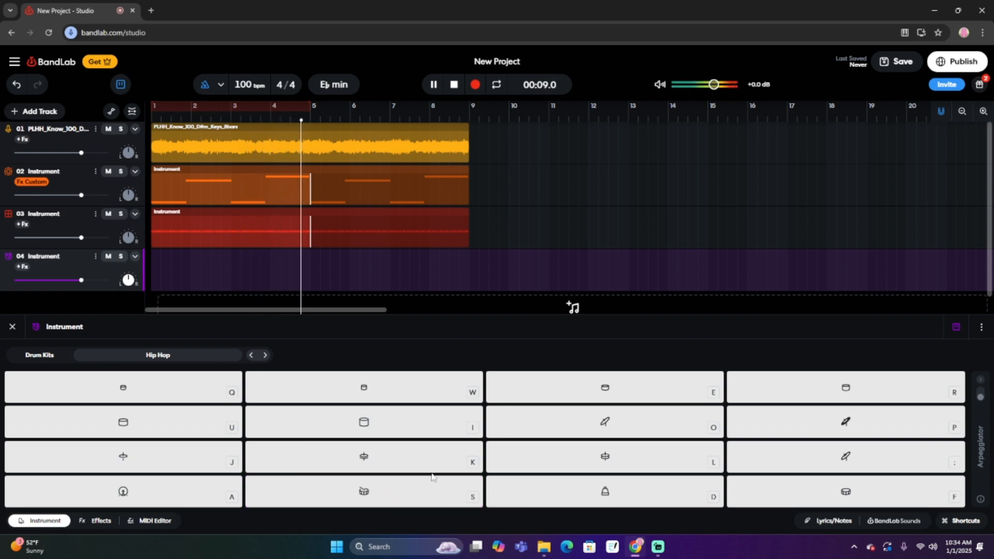
Try the drum kits following Hip Hop through Modern Metal, sounding the snare pad over the beat
left_click(265, 355)
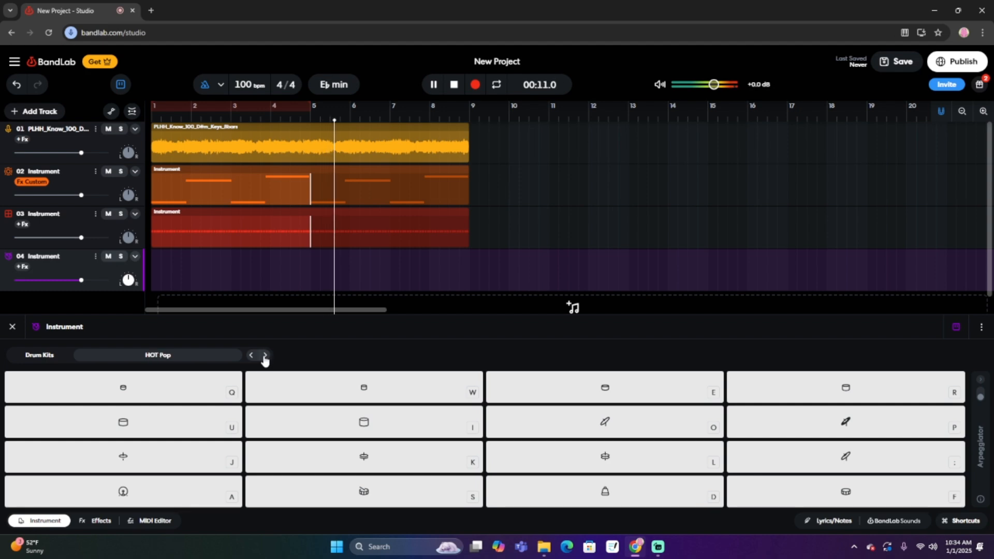
key("s")
left_click(265, 356)
key("s")
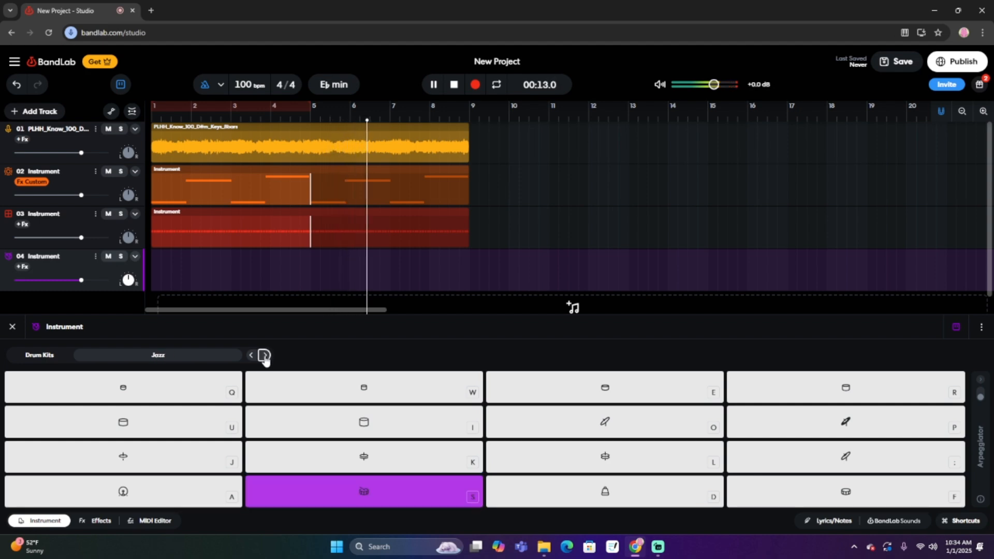
left_click(264, 356)
key("s")
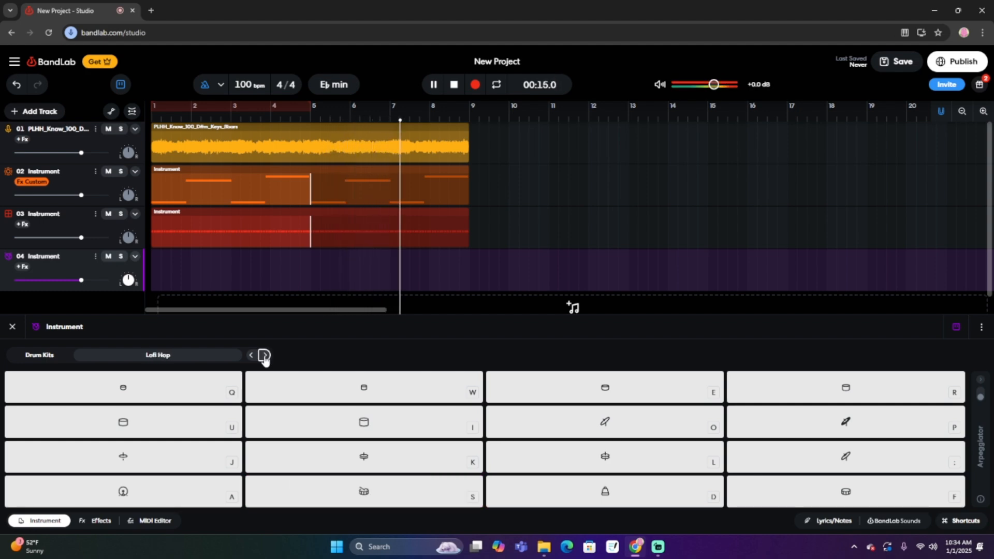
key("s")
key("s")
key("s")
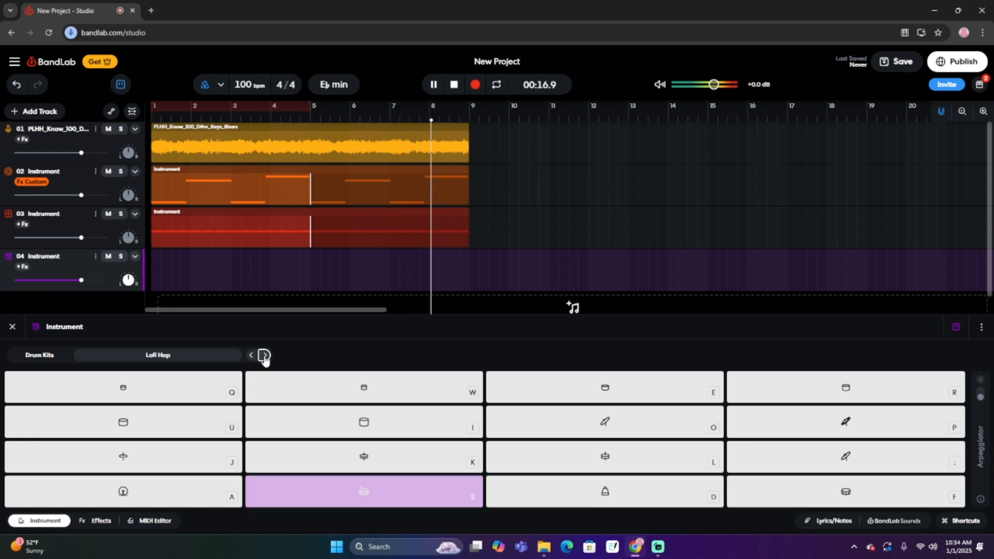
left_click(264, 356)
key("s")
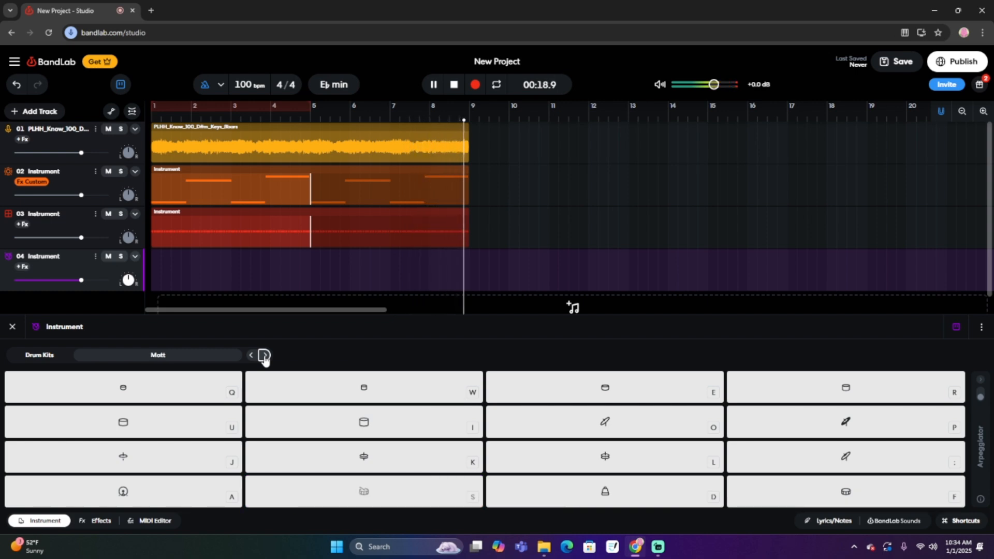
key("s")
left_click(264, 356)
key("s")
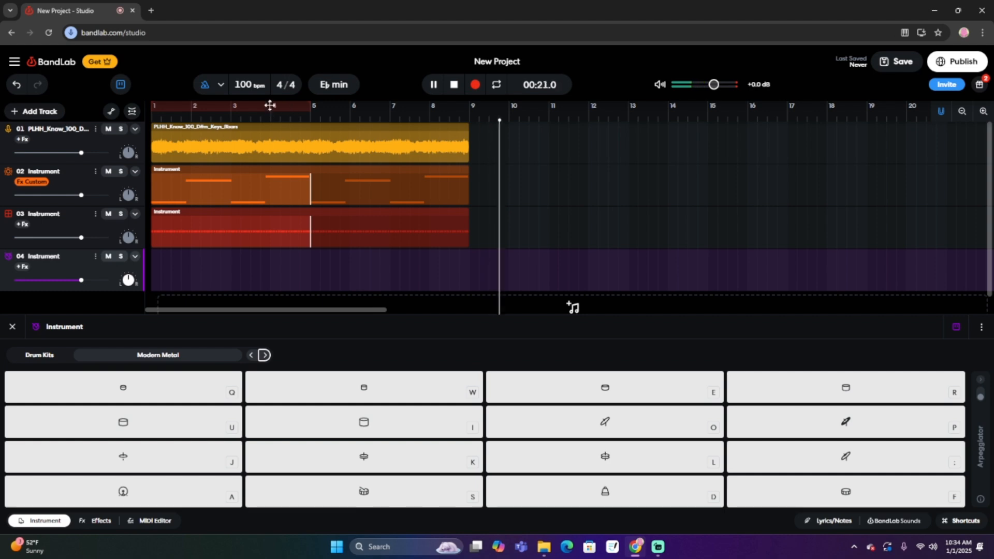
Extend the playback loop range to run from bar 1 to bar 9
left_click_drag(311, 107, 469, 109)
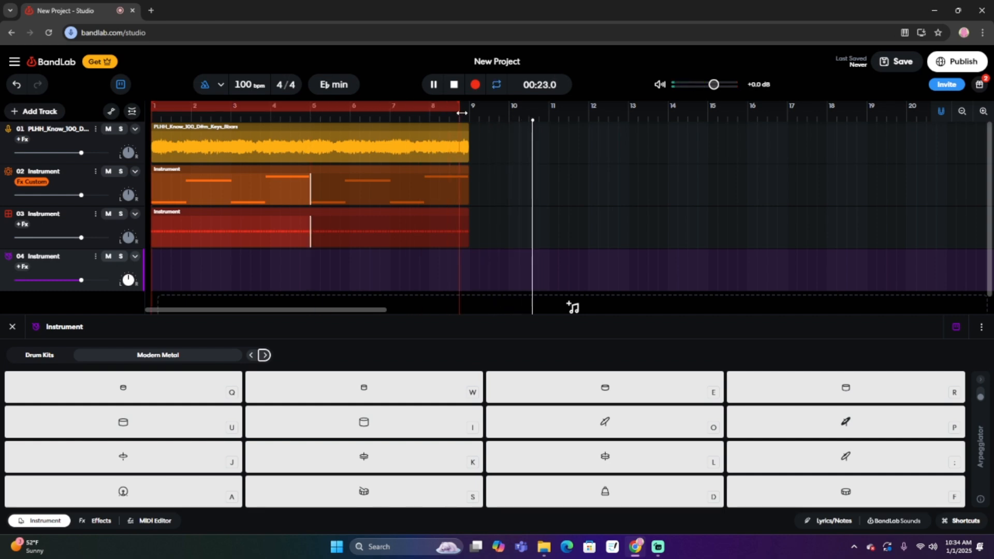
Return the fourth track to the Hip Hop kit and audition its kick pad over the looping beat
left_click(264, 356)
key("q")
key("u")
key("j")
left_click(171, 500)
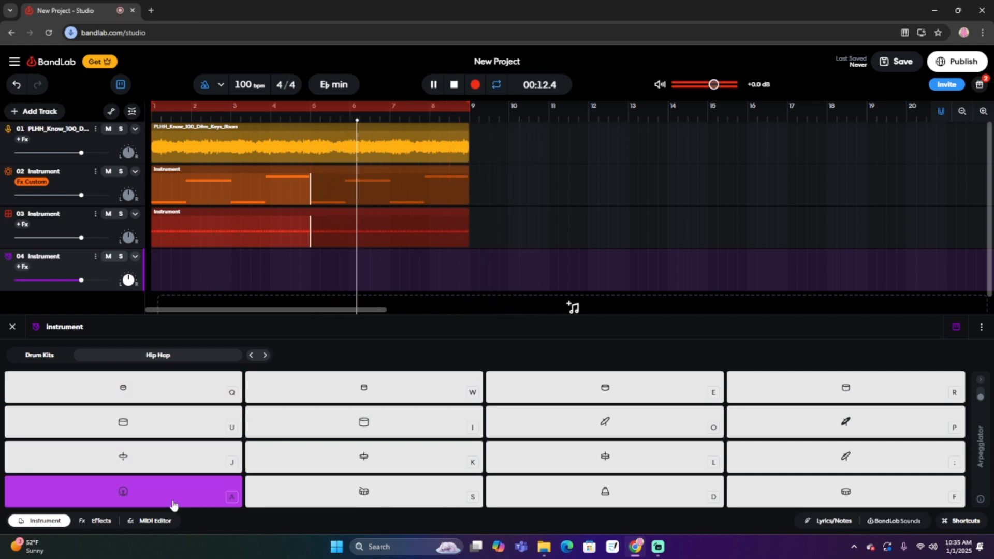
left_click(177, 501)
left_click(181, 500)
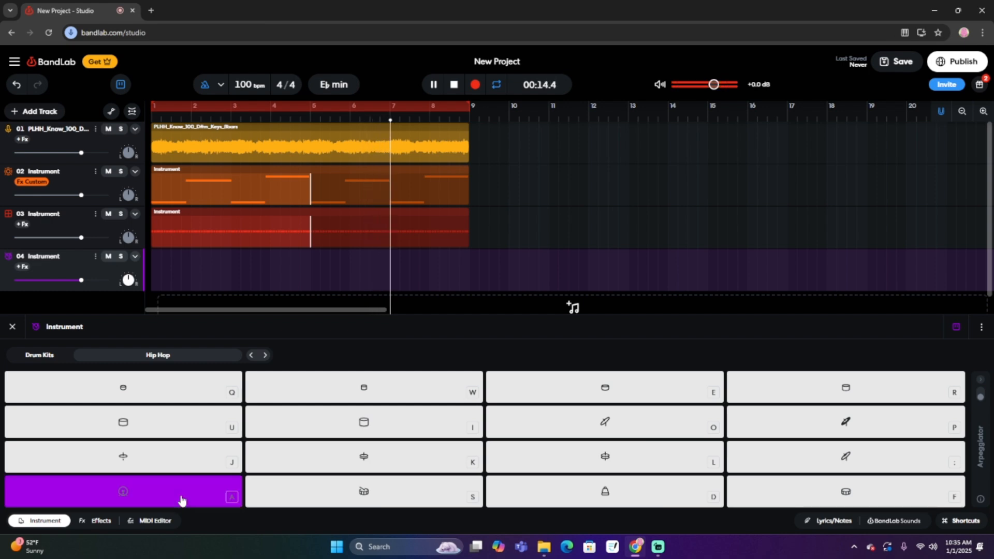
left_click(182, 500)
left_click(182, 499)
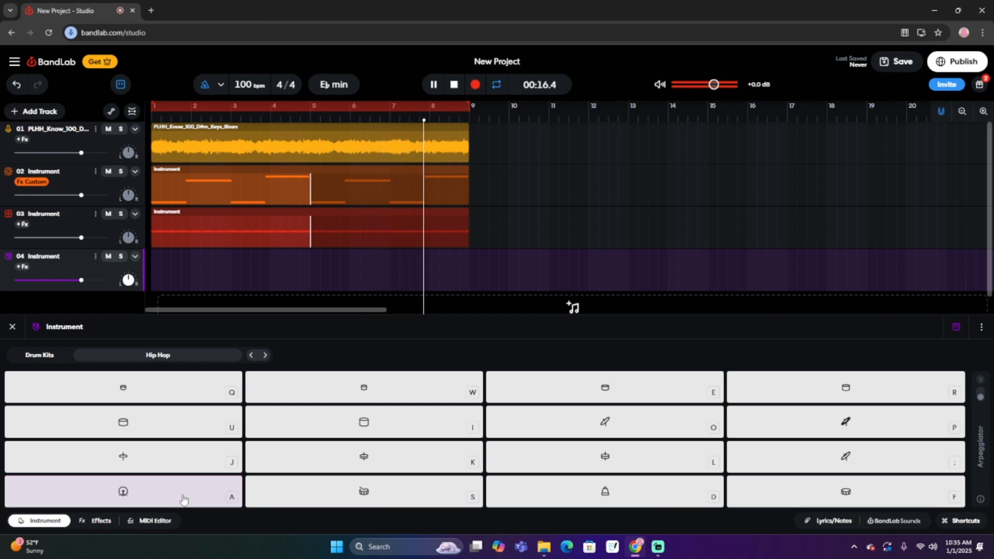
Rehearse the kick rhythm on the Hip Hop kit's kick pad over the looping beat, then stop playback and sound the kick alone
left_click(183, 499)
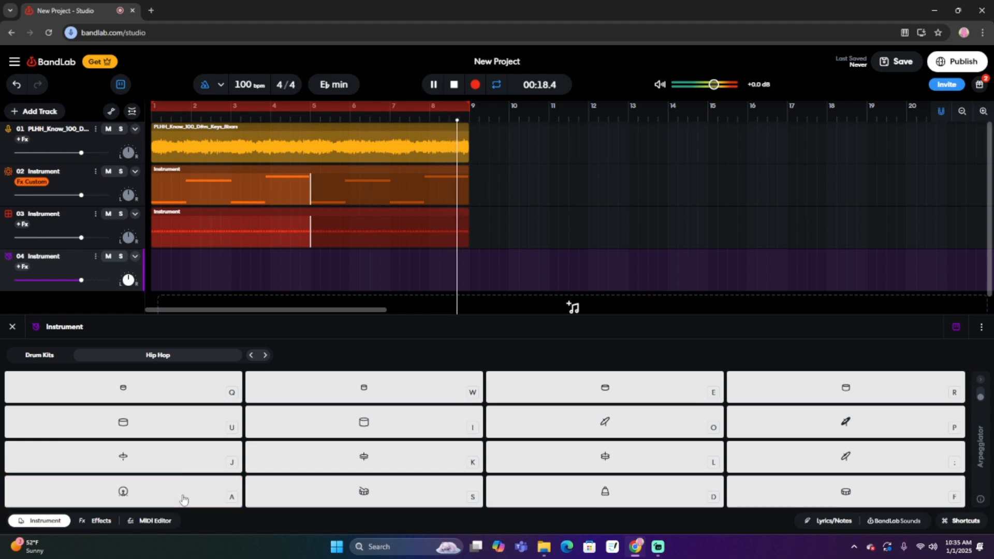
left_click(183, 499)
left_click(201, 486)
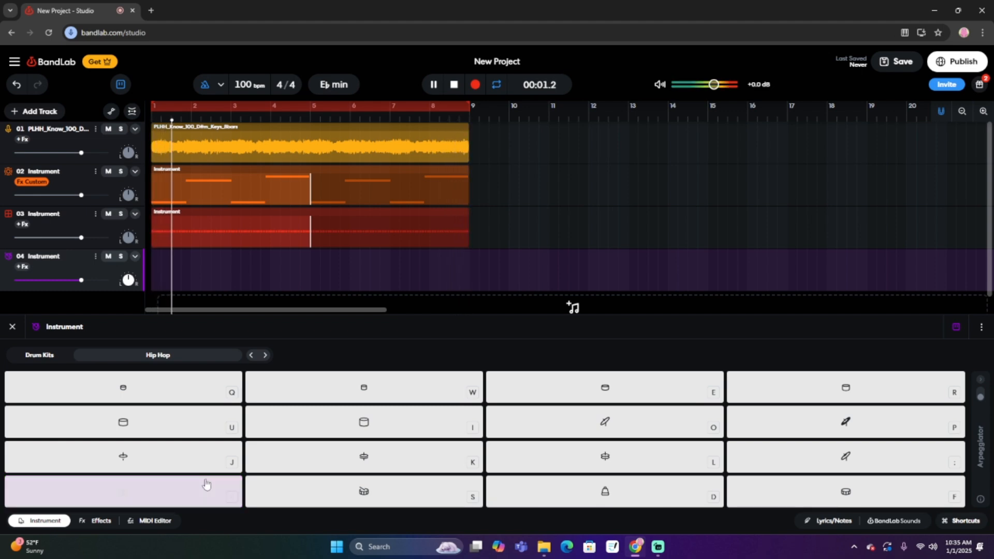
key("space")
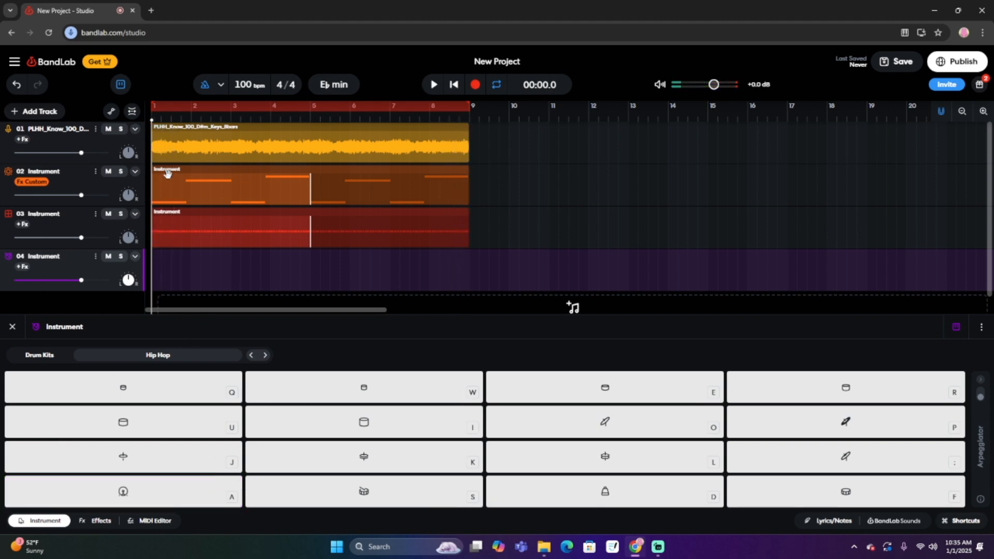
left_click(195, 484)
key("a")
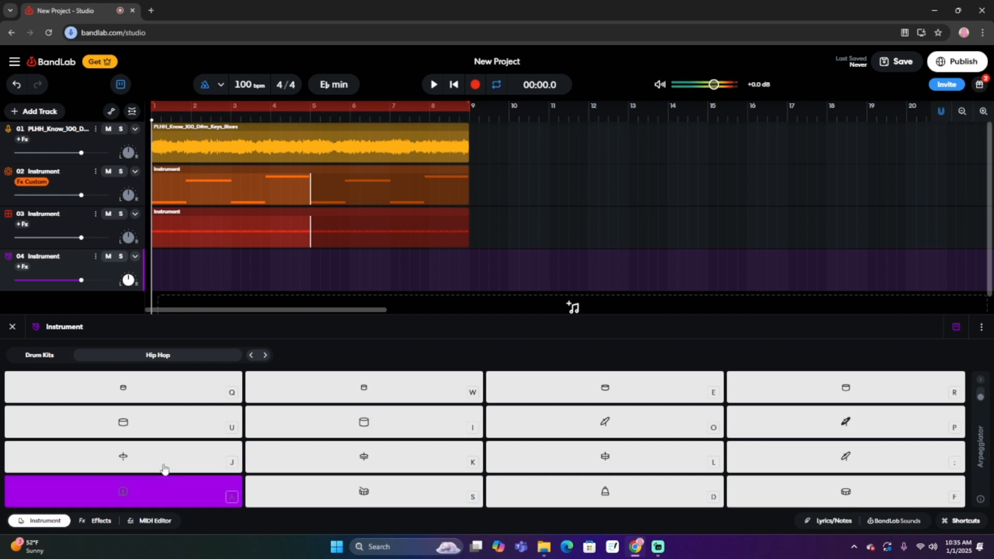
Record a kick pattern on the fourth track from bar 1 to bar 9 by playing the Hip Hop kit's kick pad over the beat
left_click(475, 85)
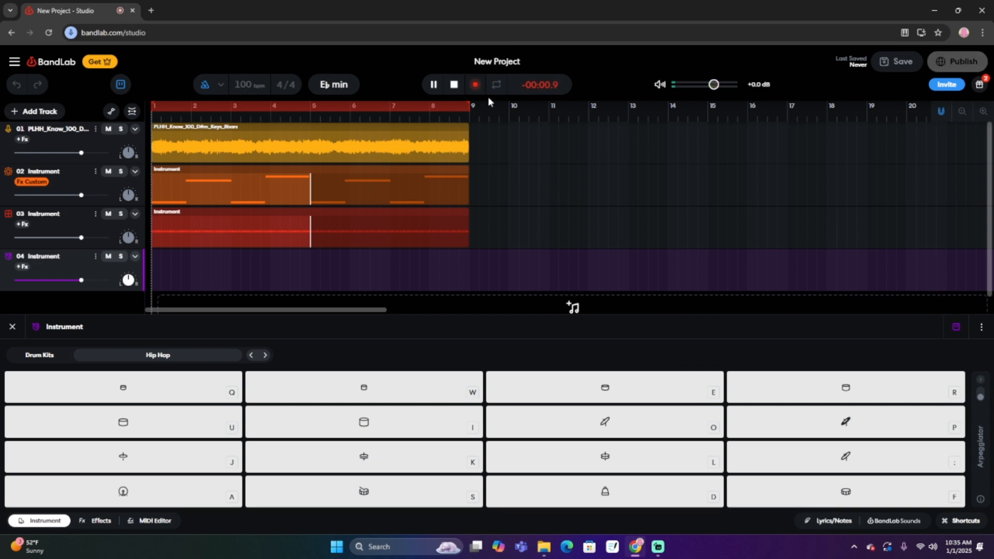
key("a")
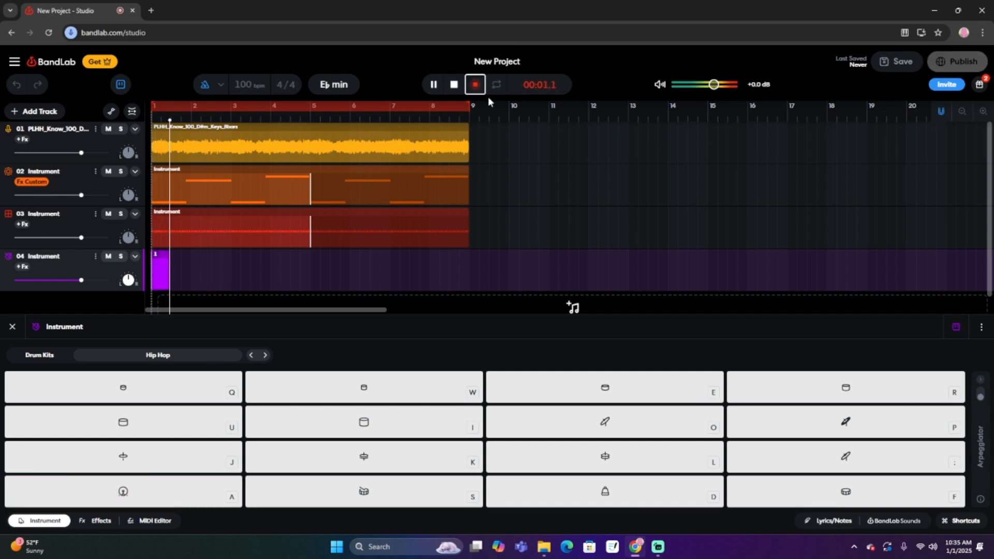
key("a")
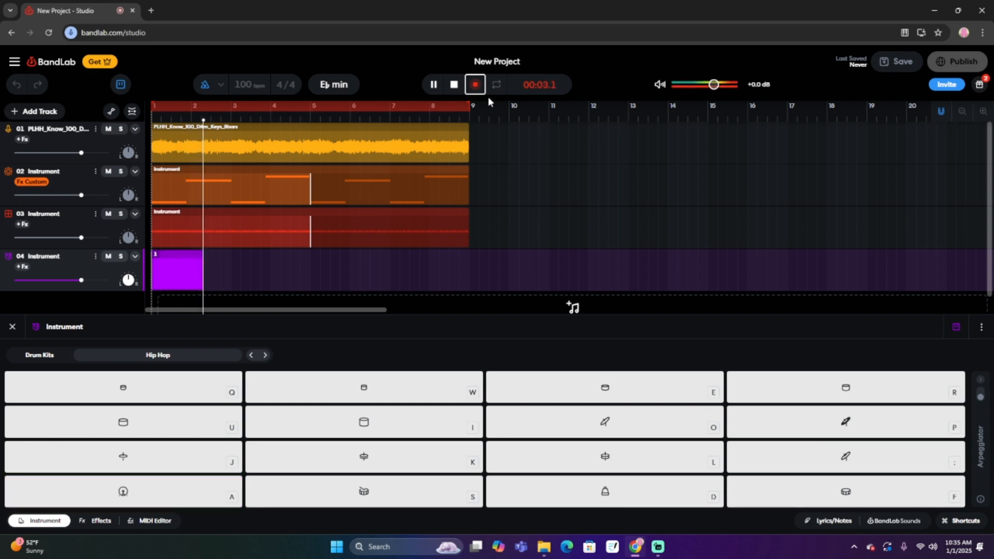
key("a")
key("a")
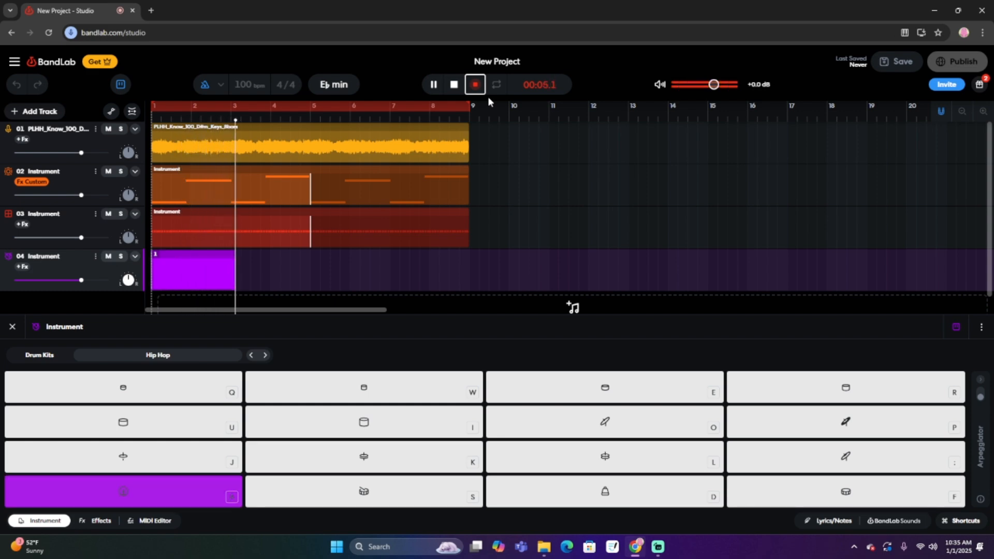
key("a")
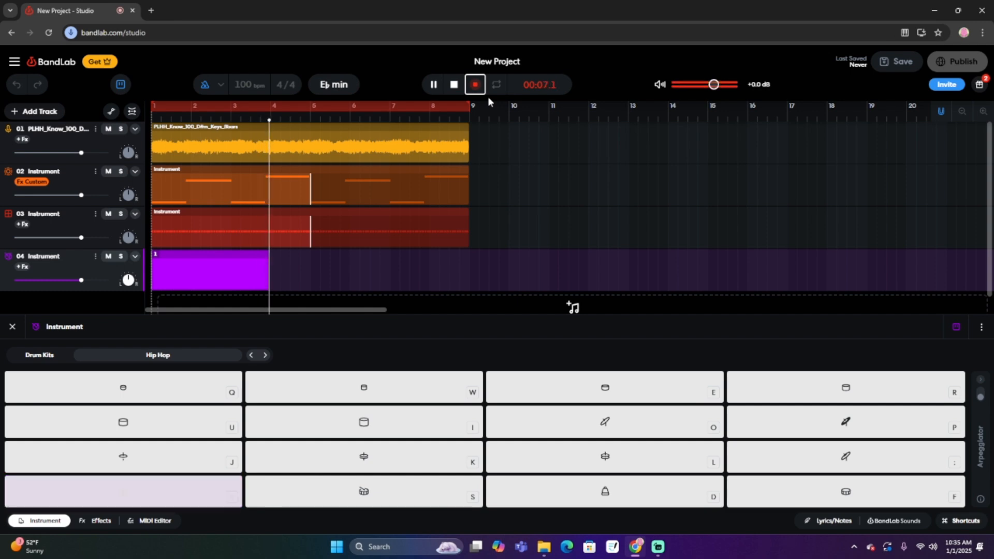
key("a")
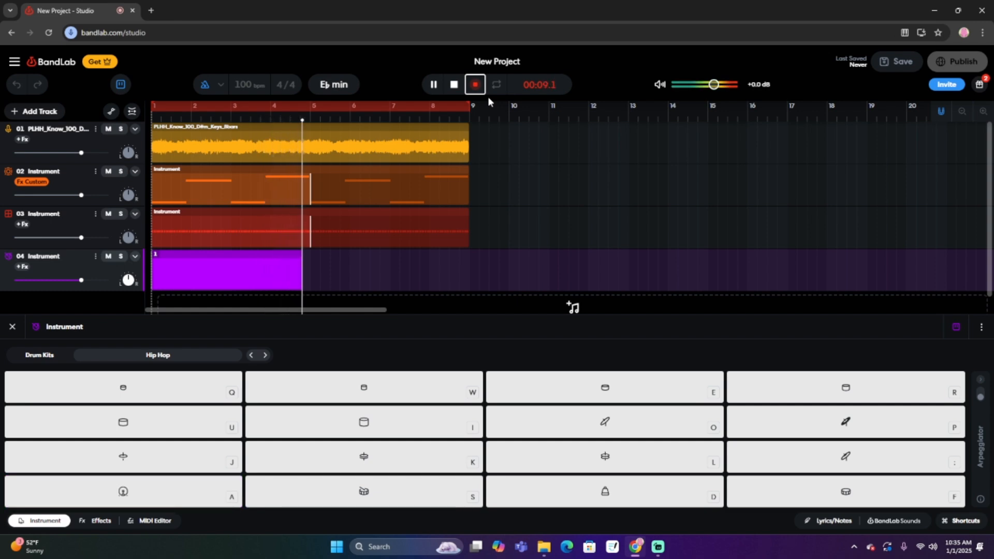
key("a")
key("a")
key("a")
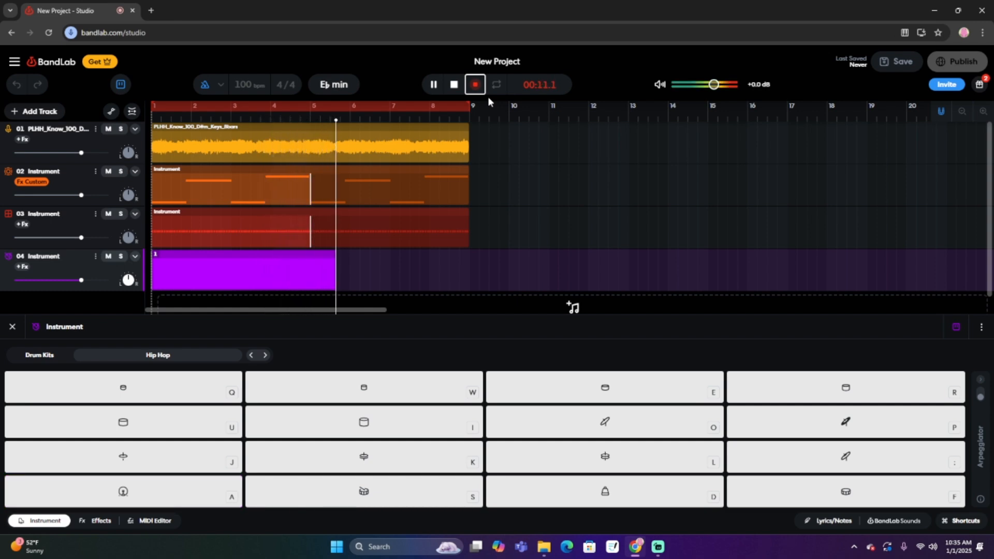
key("a")
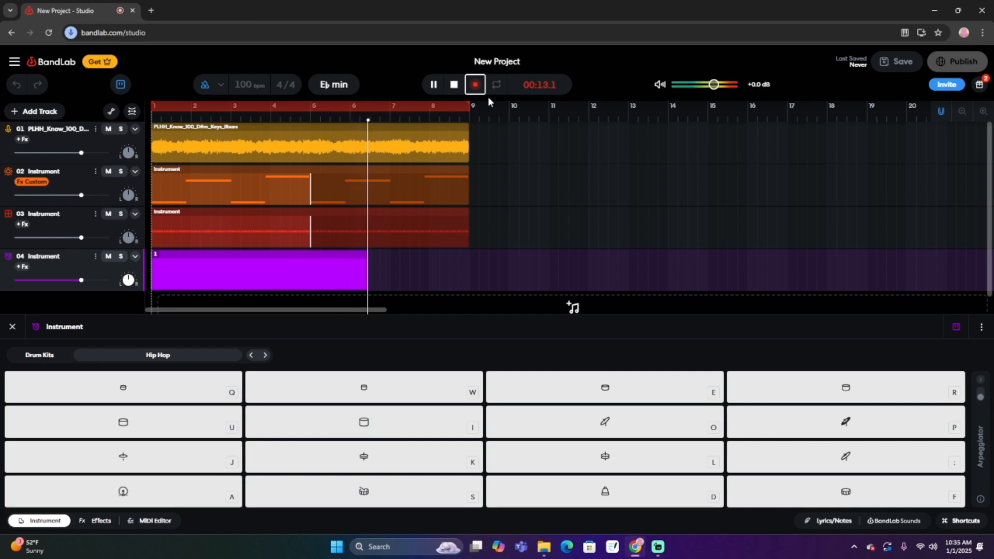
key("a")
key("a")
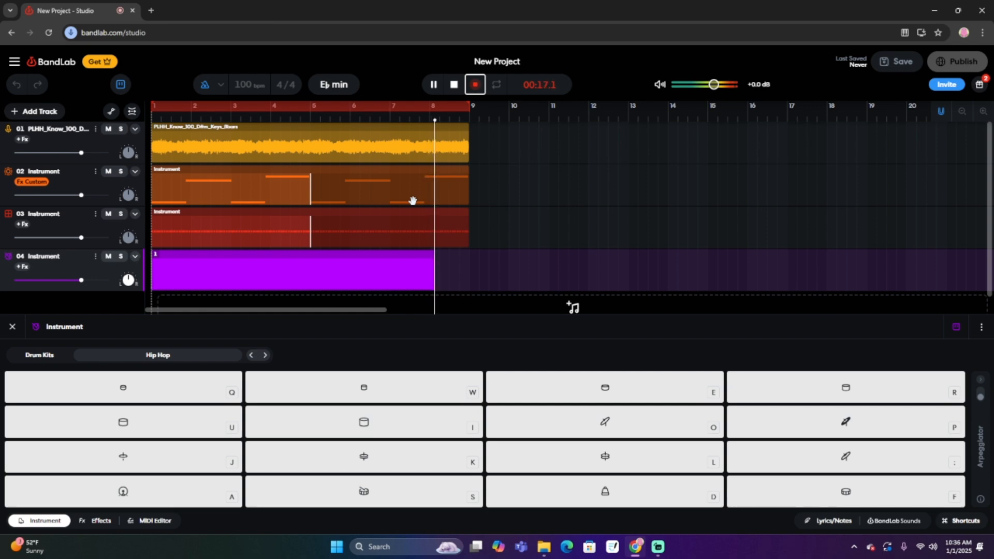
key("a")
key("a")
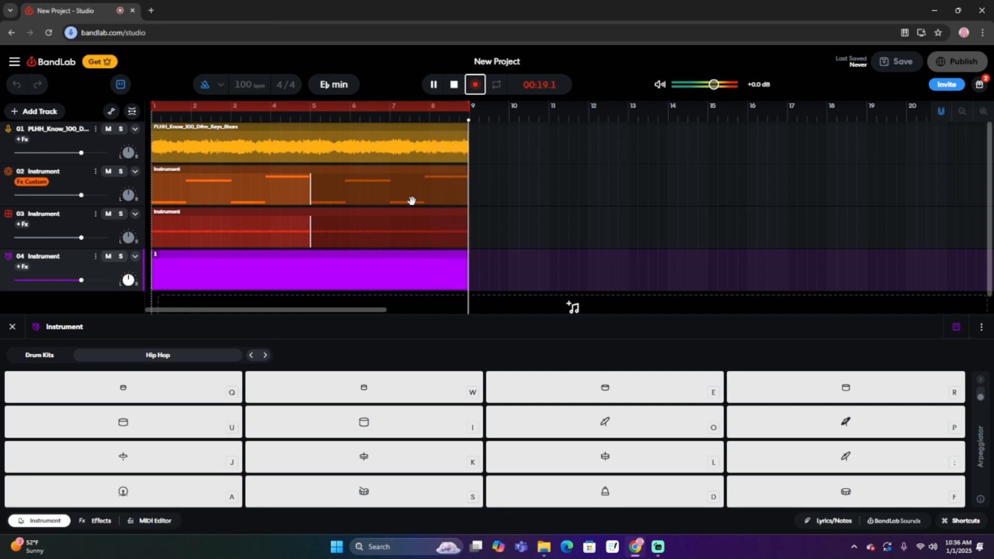
Open the fourth track's recorded kick region for MIDI note editing and select its first kick note at the start of bar 1
double_click(311, 282)
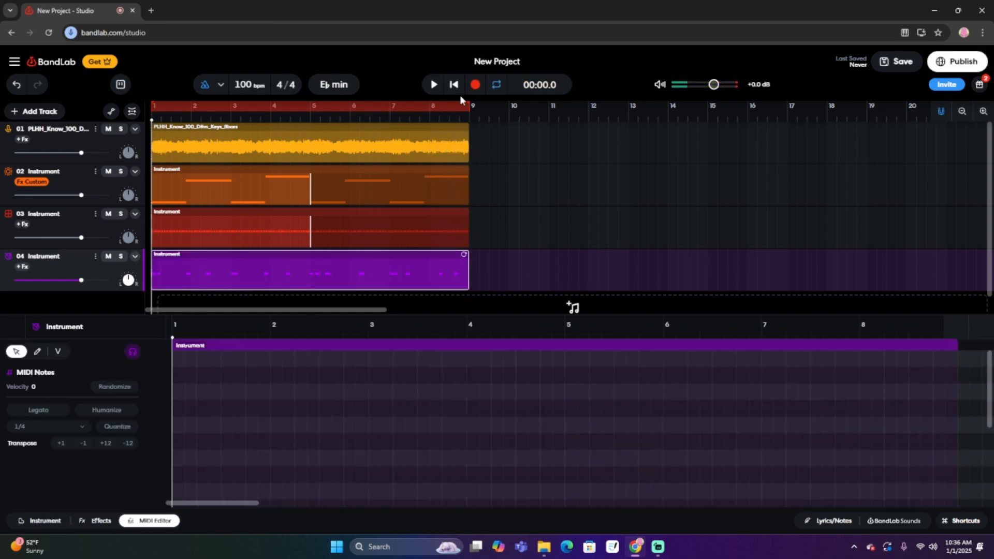
scroll(215, 405, "down", 1)
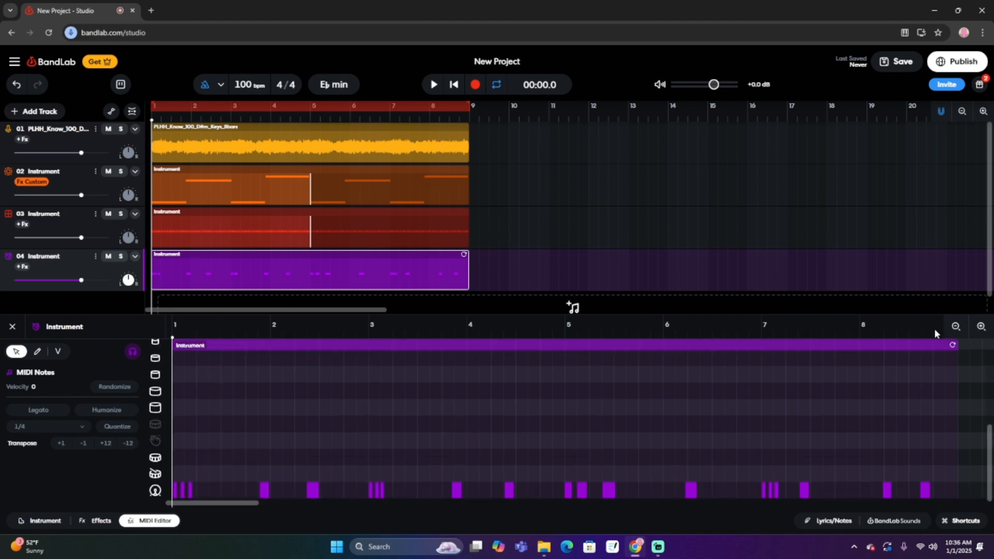
left_click(981, 326)
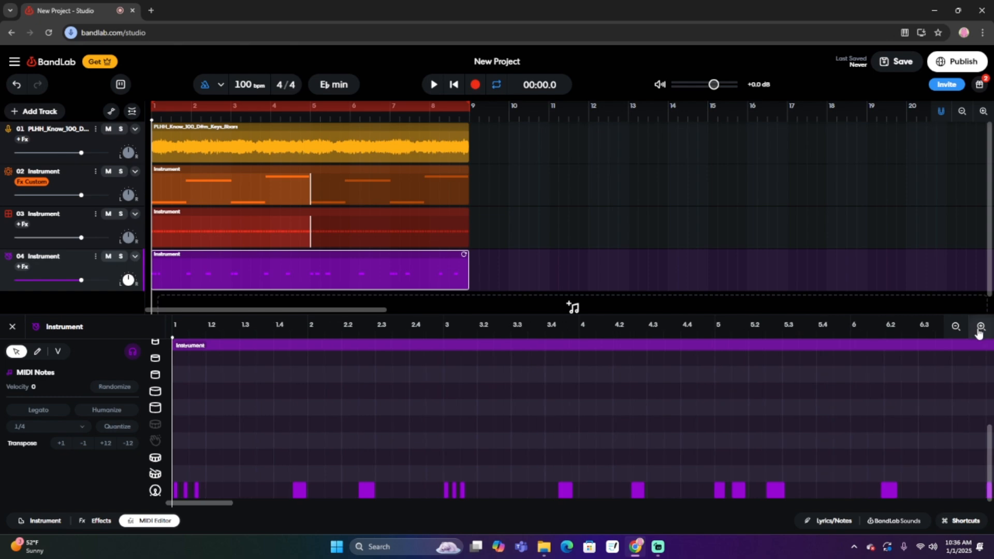
left_click(979, 327)
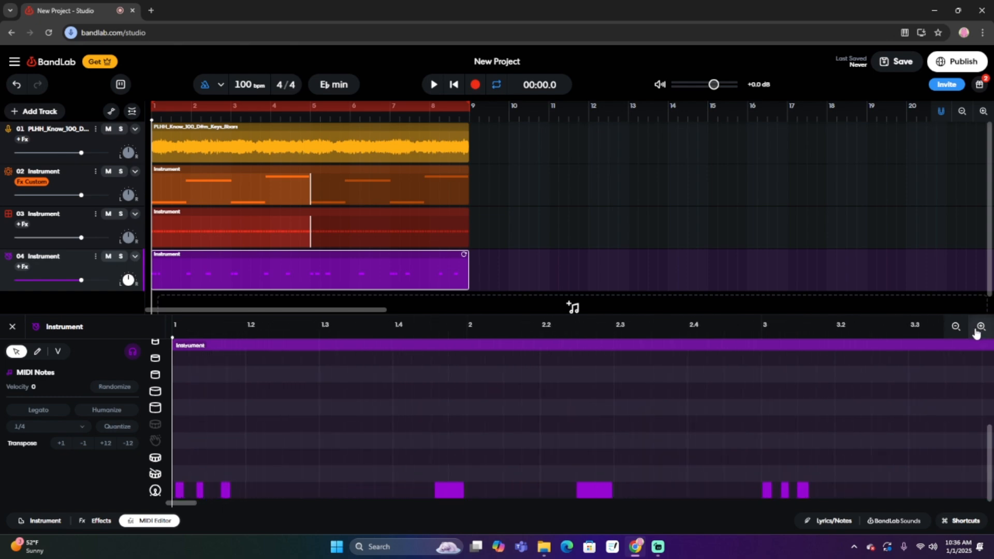
left_click(979, 327)
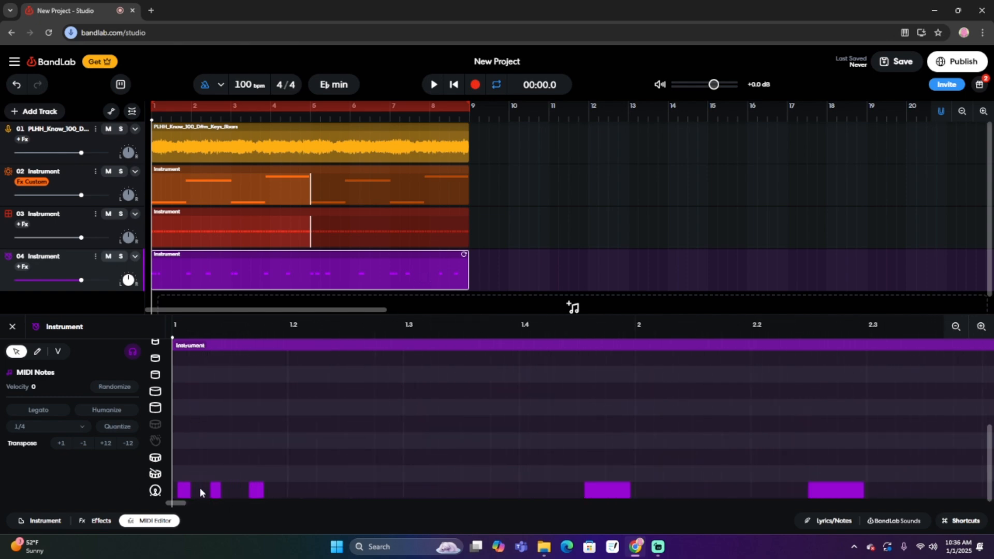
left_click(185, 492)
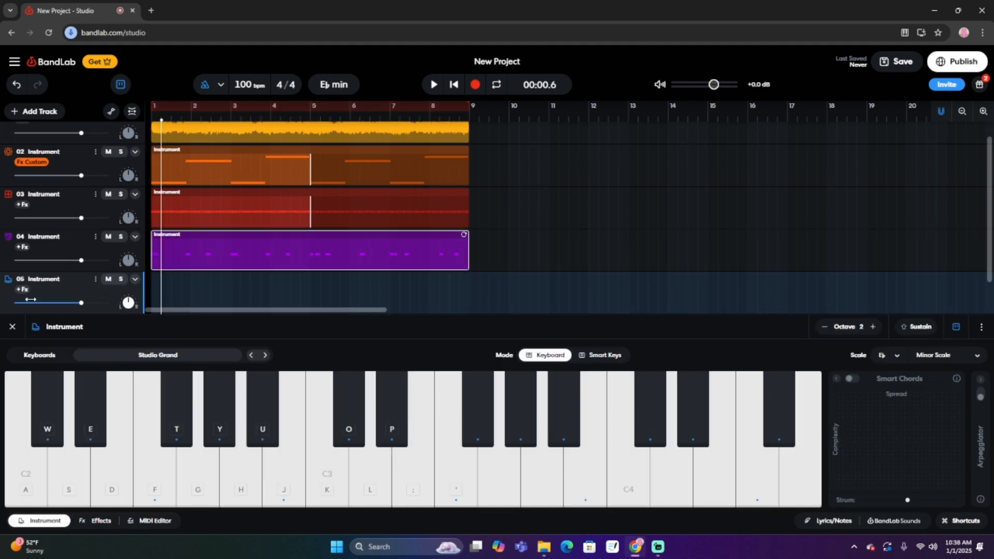
Delete the empty fifth instrument track and add a Drum Machine track in its place with the Empty beat starter
left_click(95, 280)
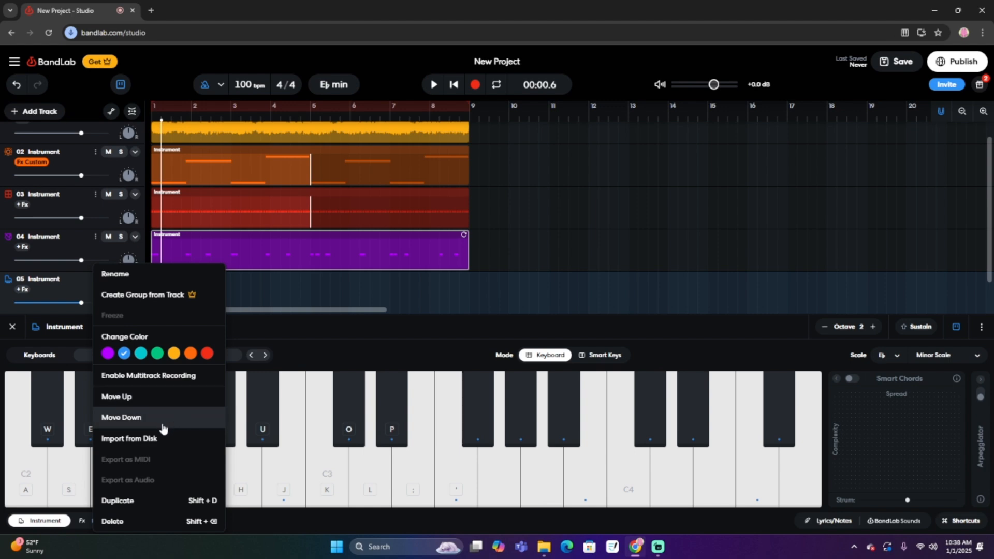
left_click(155, 521)
left_click(50, 113)
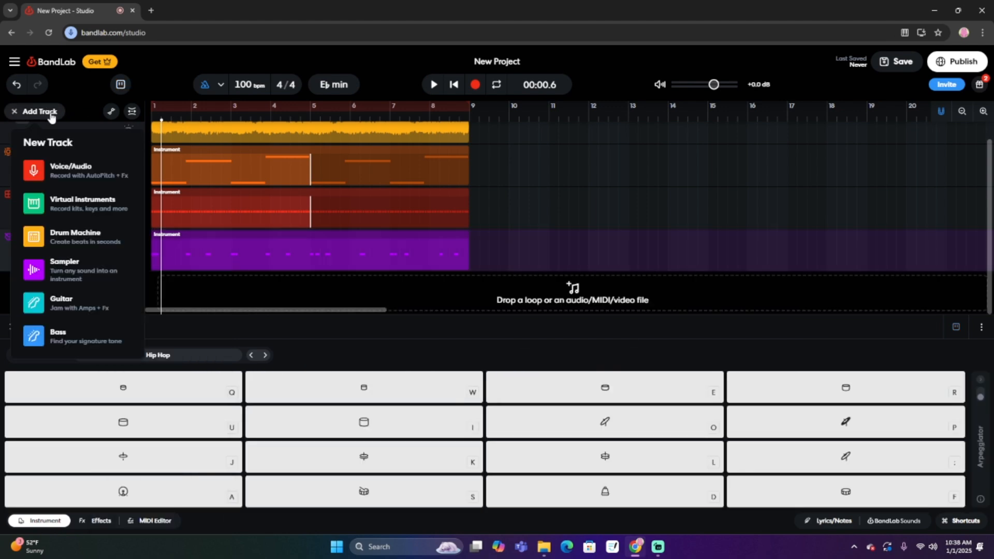
left_click(82, 237)
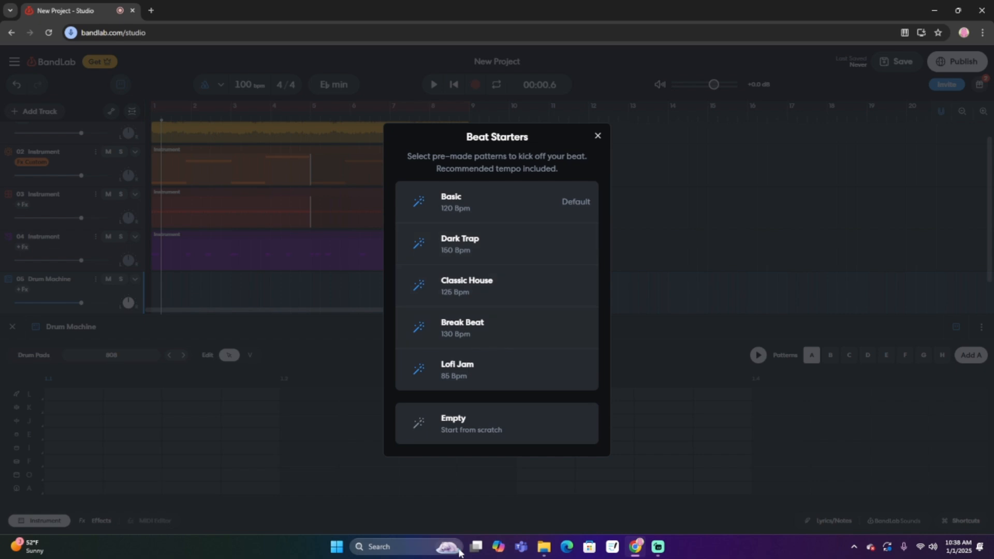
left_click(486, 439)
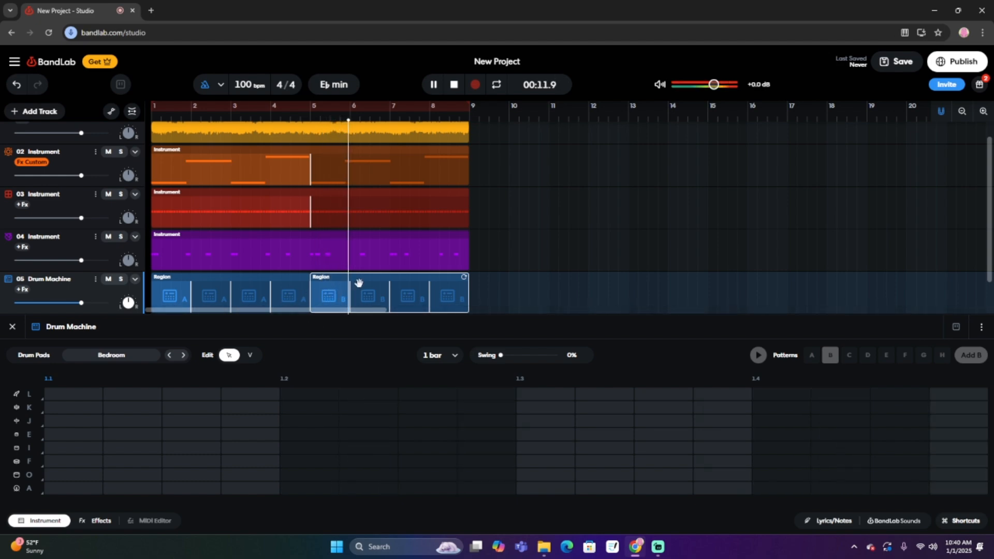
Show pattern A of the Drum Machine track and play the beat from the start to check its snare
key("space")
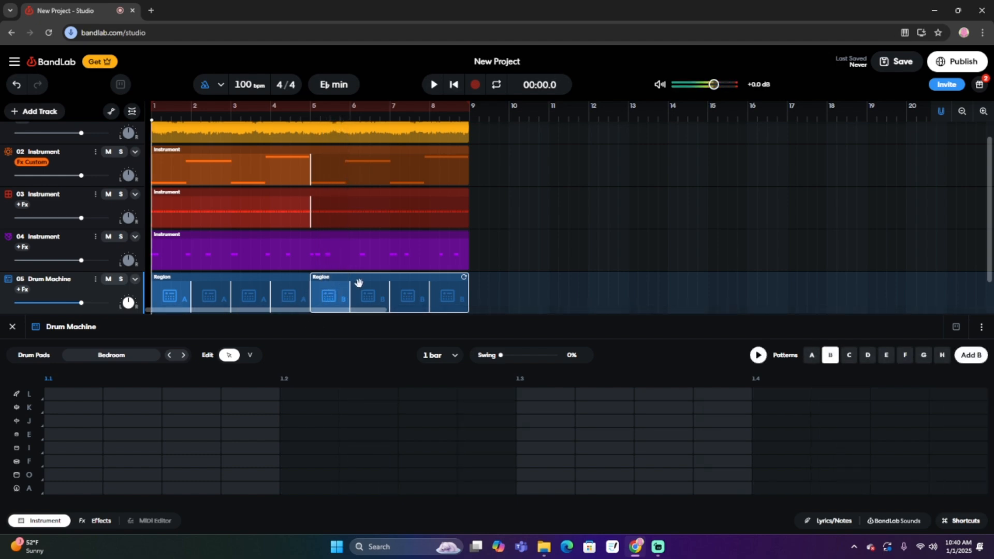
left_click(812, 357)
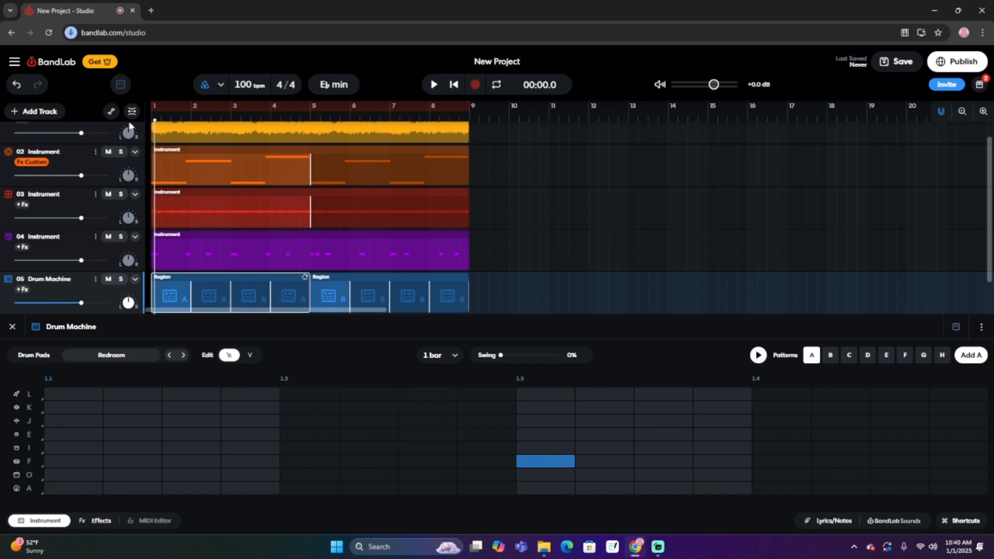
key("space")
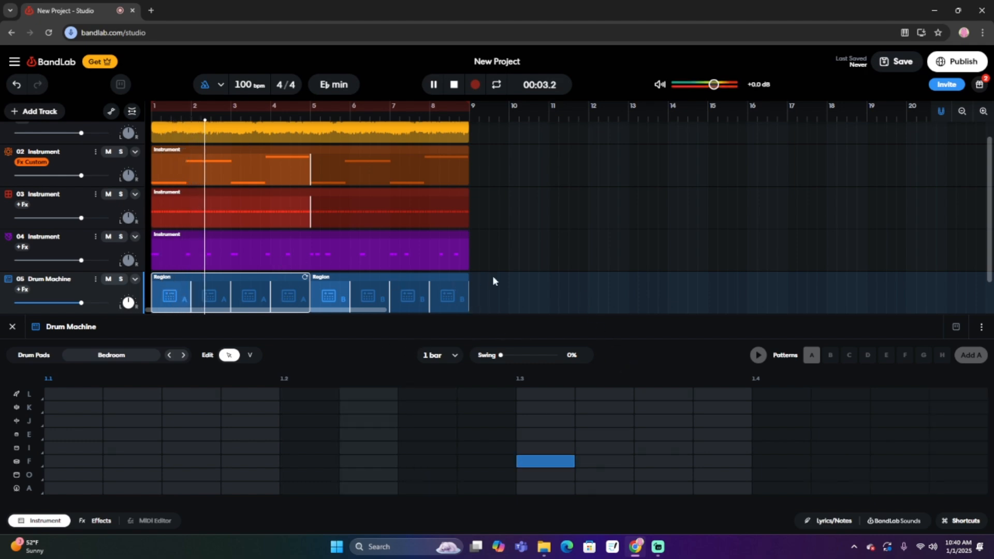
key("space")
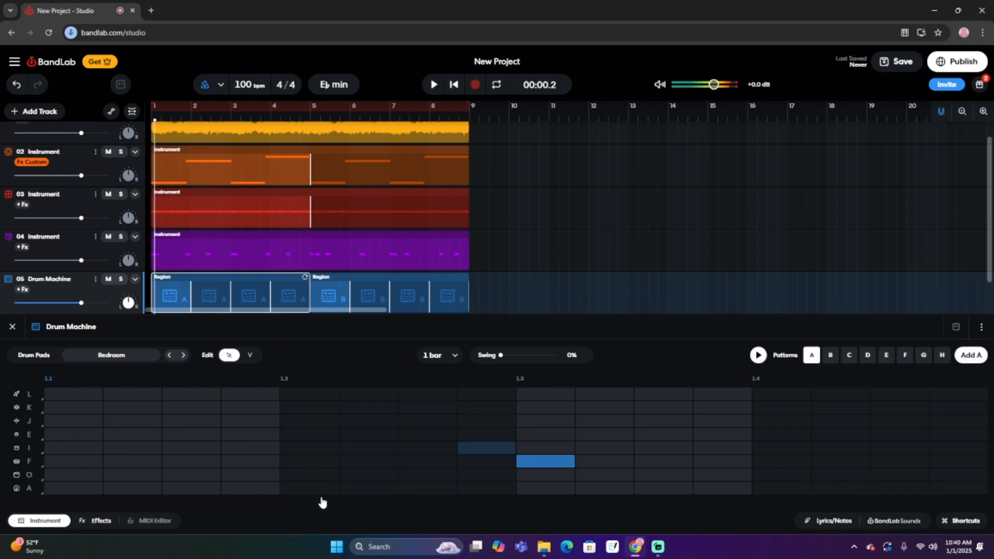
Search the effects for "comp" and add the BL 1176 compressor to the Drum Machine track
left_click(114, 520)
left_click(178, 429)
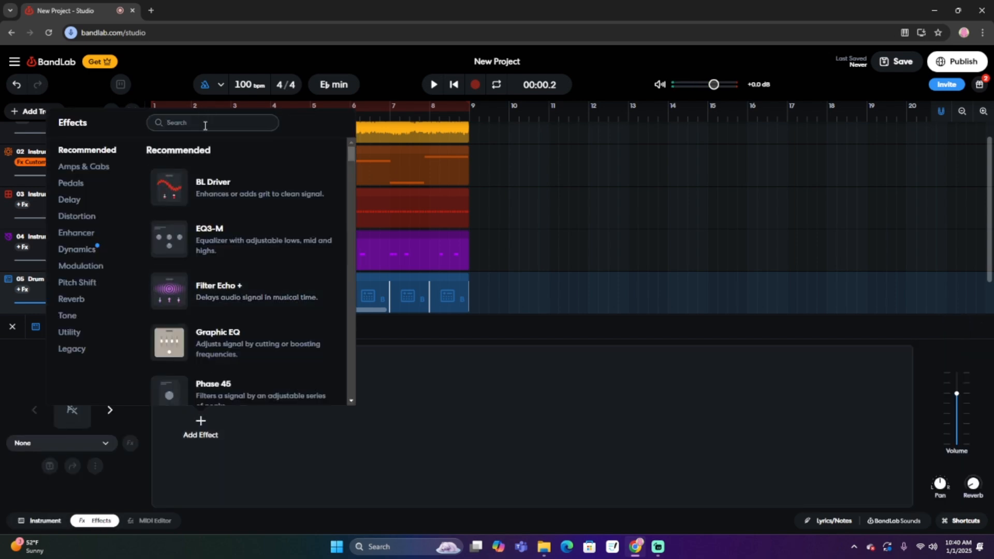
type("comp")
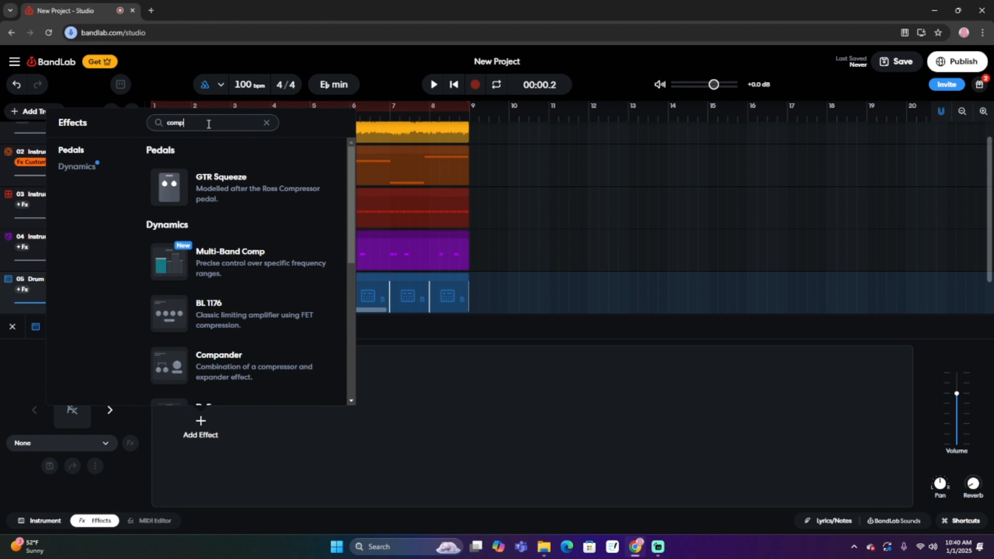
left_click(251, 329)
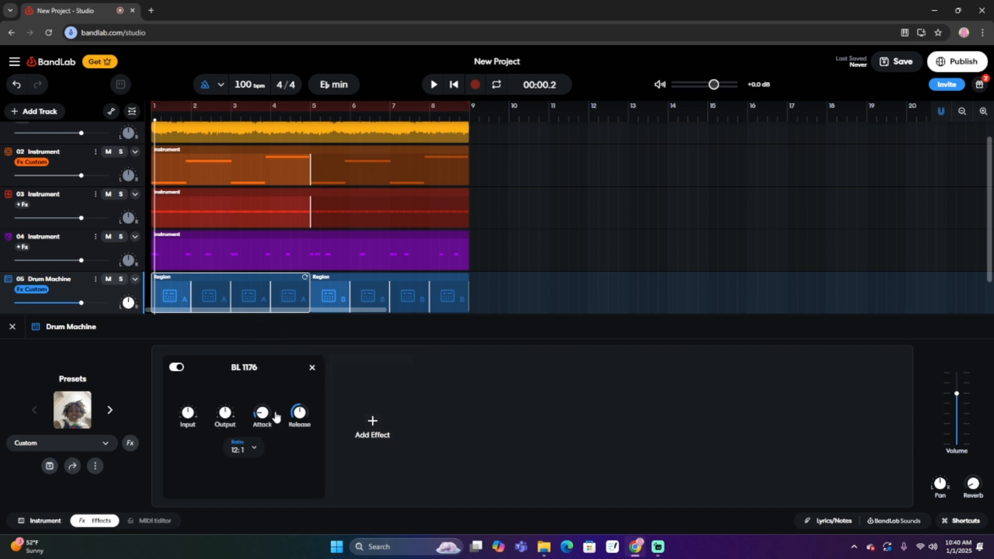
Raise the BL 1176's Output level on the Drum Machine track while playing the beat to judge the loudness
left_click_drag(230, 397, 246, 380)
key("space")
left_click_drag(225, 412, 232, 400)
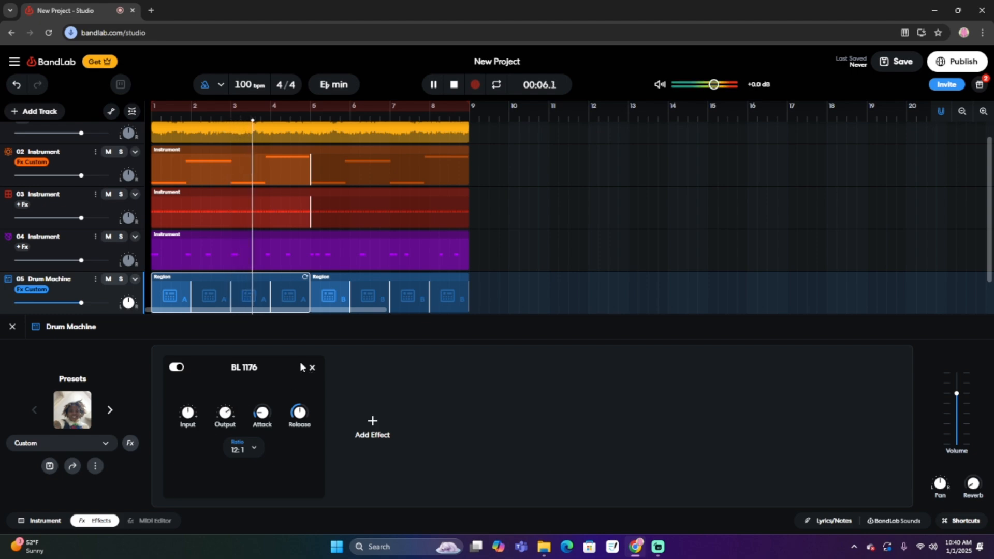
key("space")
Search the effects for "eq" and add a Graphic EQ after the BL 1176 on the Drum Machine track
left_click(372, 424)
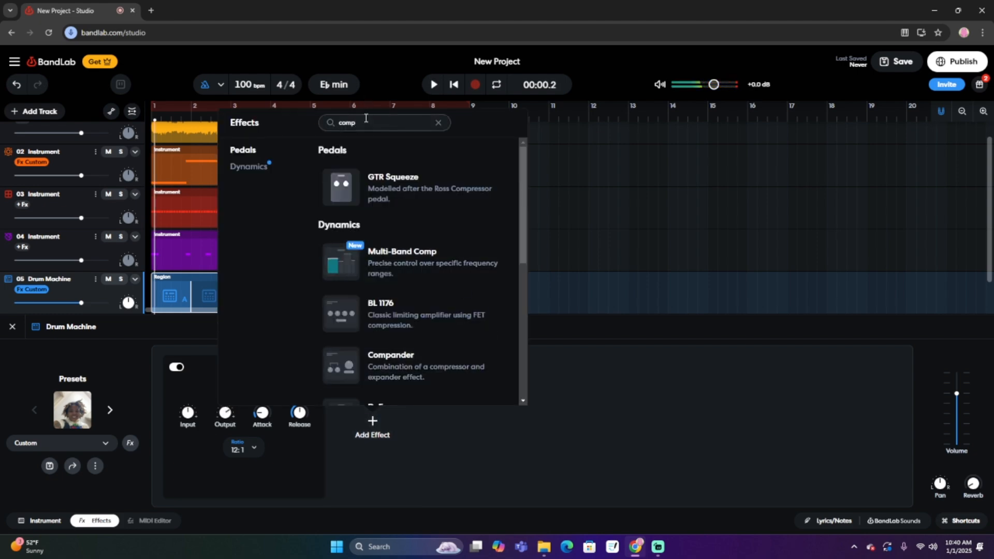
key("BackSpace")
type("eq")
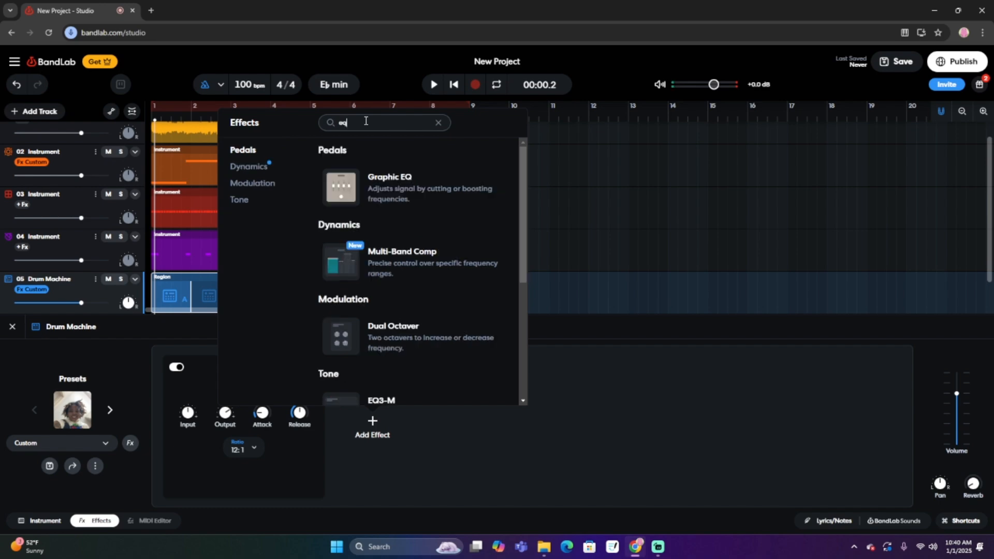
left_click(392, 190)
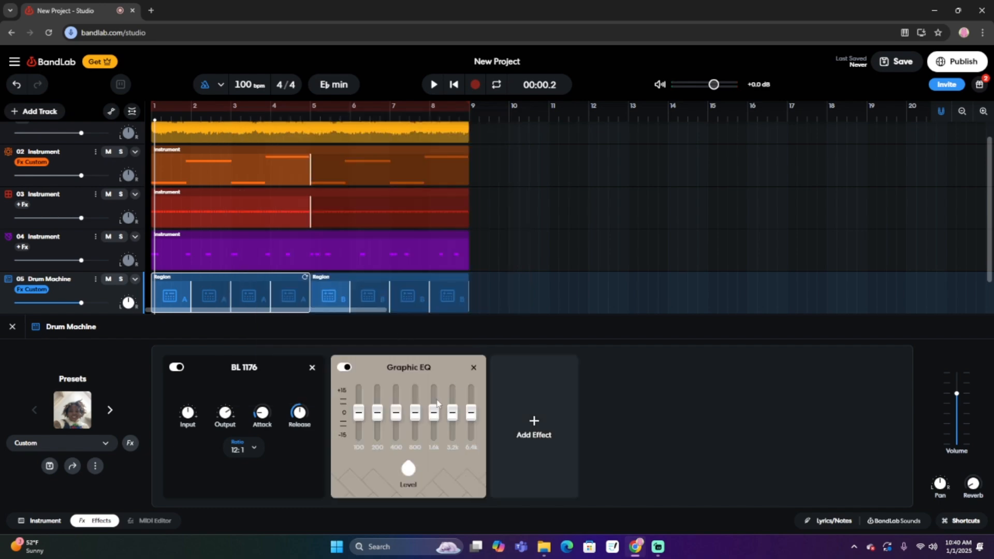
Boost the 1.6k, 3.2k and 6.4k bands of the Drum Machine track's Graphic EQ while playing the beat
key("space")
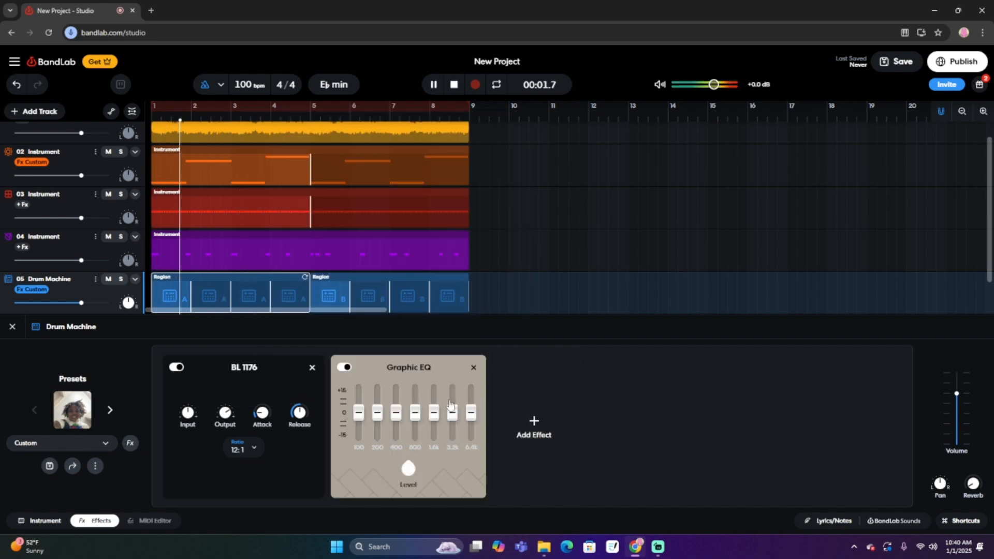
mouse_move(453, 412)
left_mouse_down()
mouse_move(451, 386)
mouse_move(470, 410)
mouse_move(471, 398)
mouse_move(435, 407)
left_mouse_up()
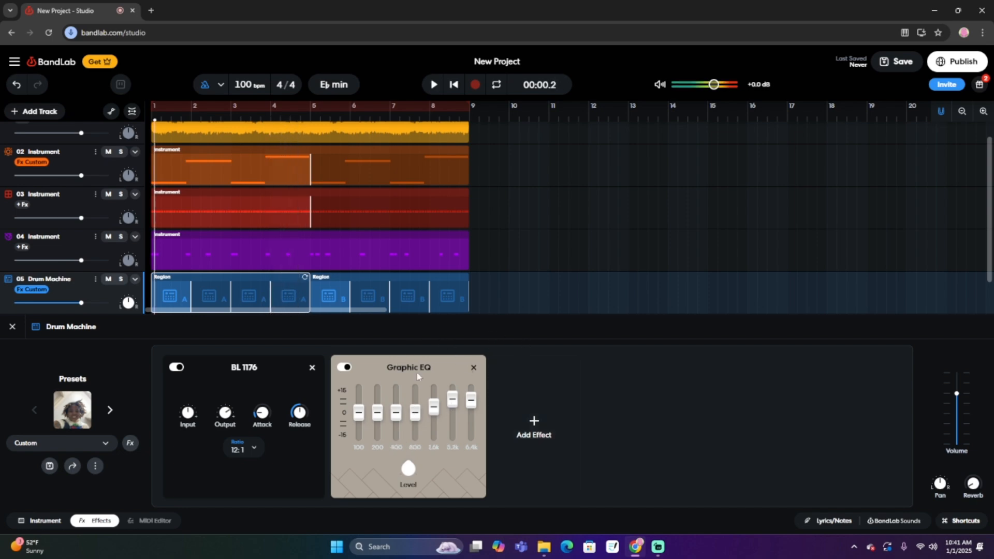
Search the effects for "reverb", add Studio Reverb after the Graphic EQ on the Drum Machine track and adjust it
left_click(534, 422)
type("eq")
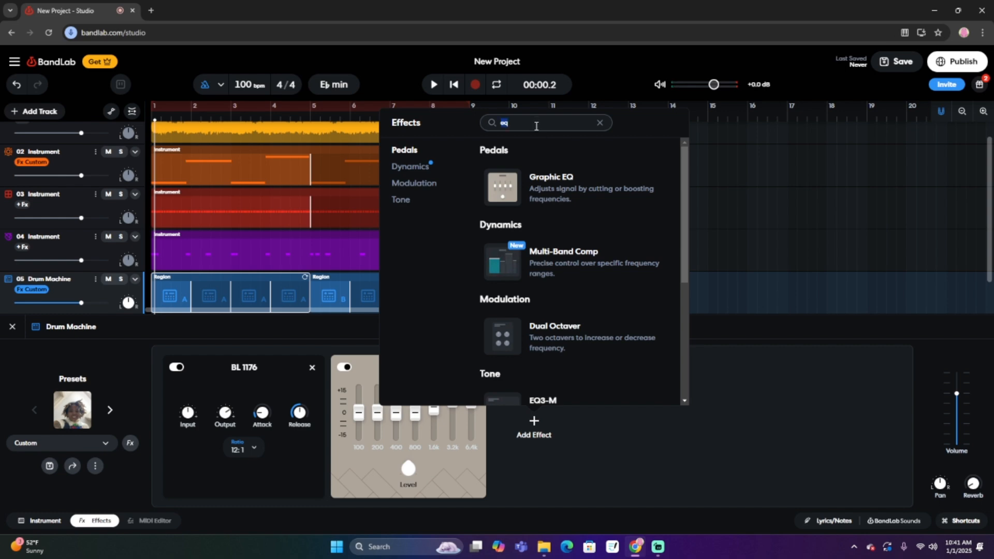
key("BackSpace")
type("reverb")
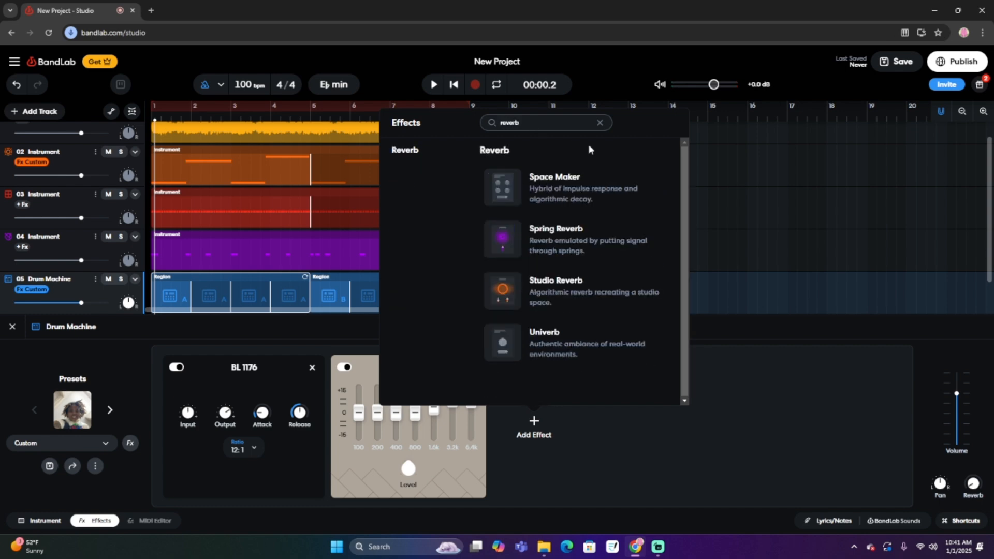
left_click(567, 285)
left_click_drag(555, 420, 556, 448)
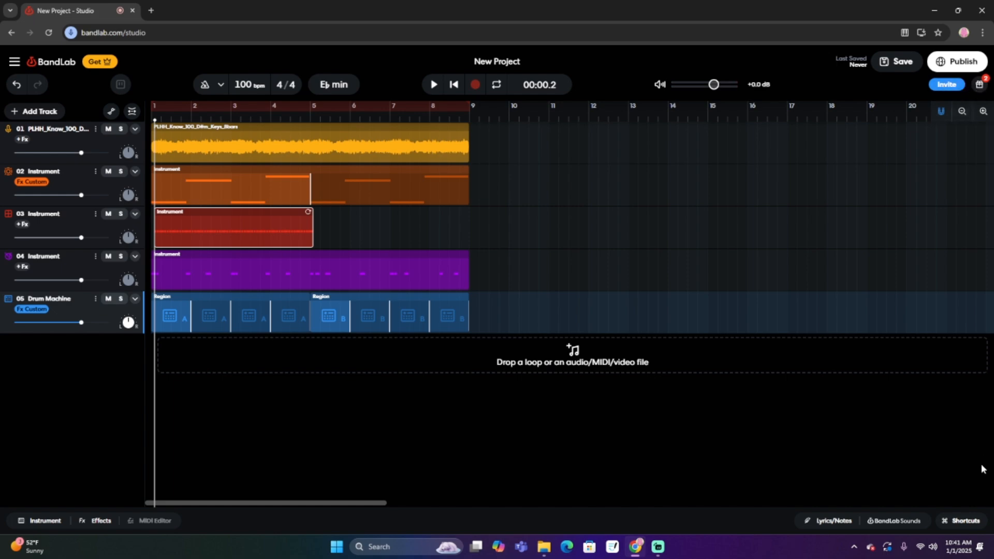
Preview the favorite sample Kick Hi Hat_Fast Hi Hat_140_4b and place it on a new track from bar 5
left_click(919, 525)
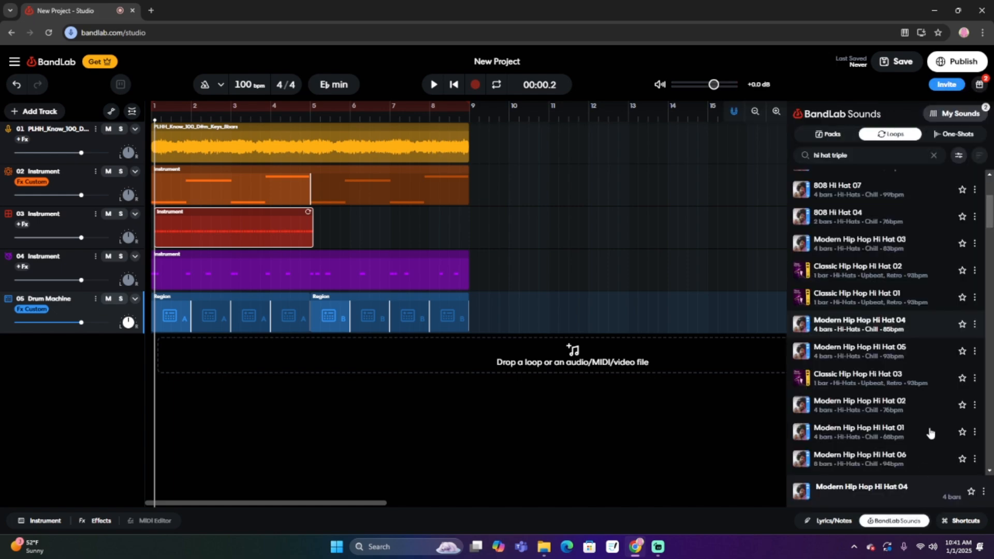
left_click(952, 115)
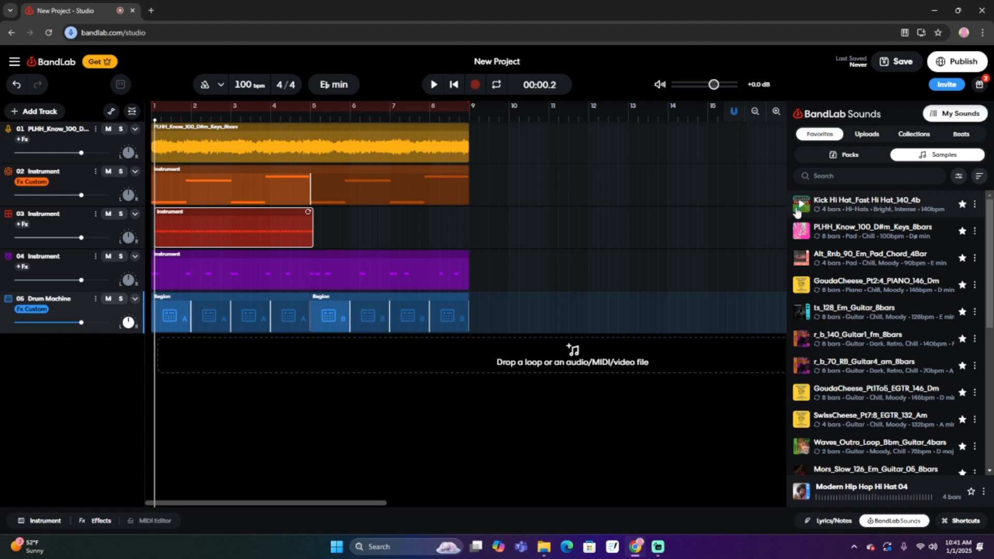
left_click(798, 207)
left_click_drag(826, 203, 317, 354)
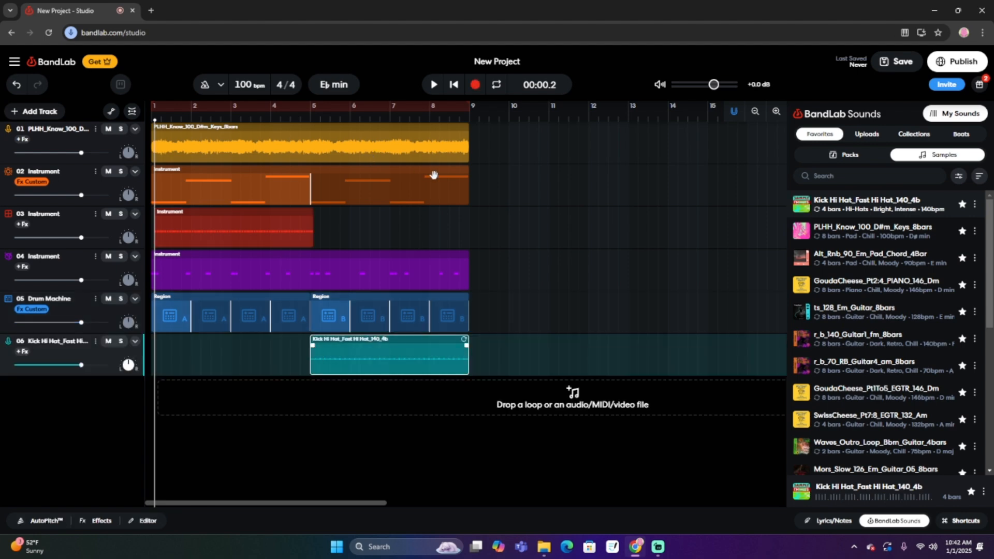
Play the beat from bar 5 and again from the start to check how the fast hi-hat loop fits
left_click(309, 119)
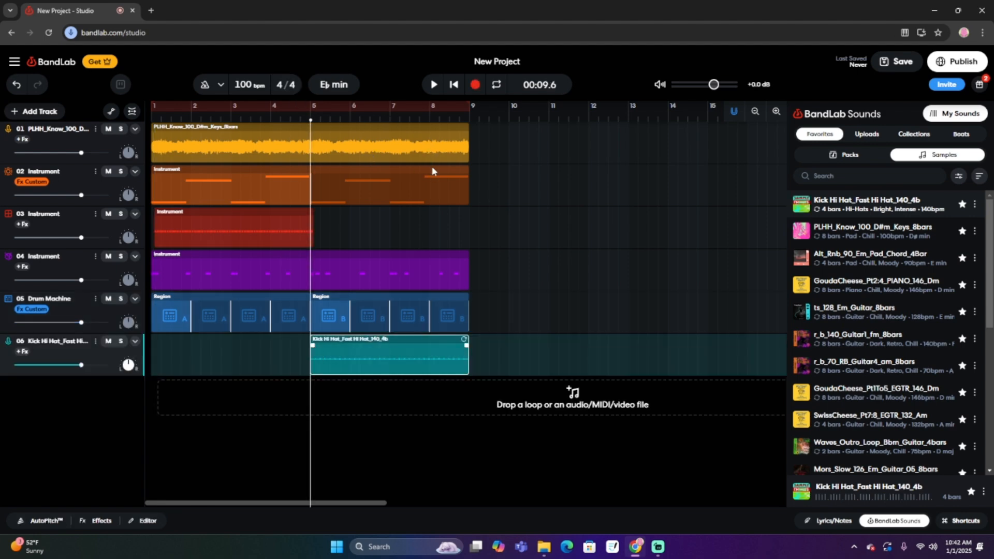
key("space")
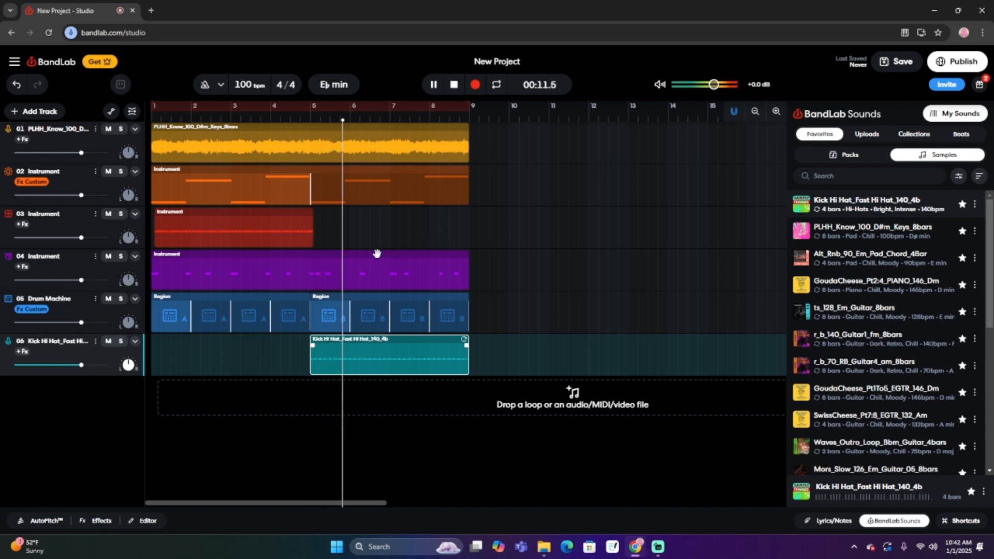
key("space")
left_click(167, 119)
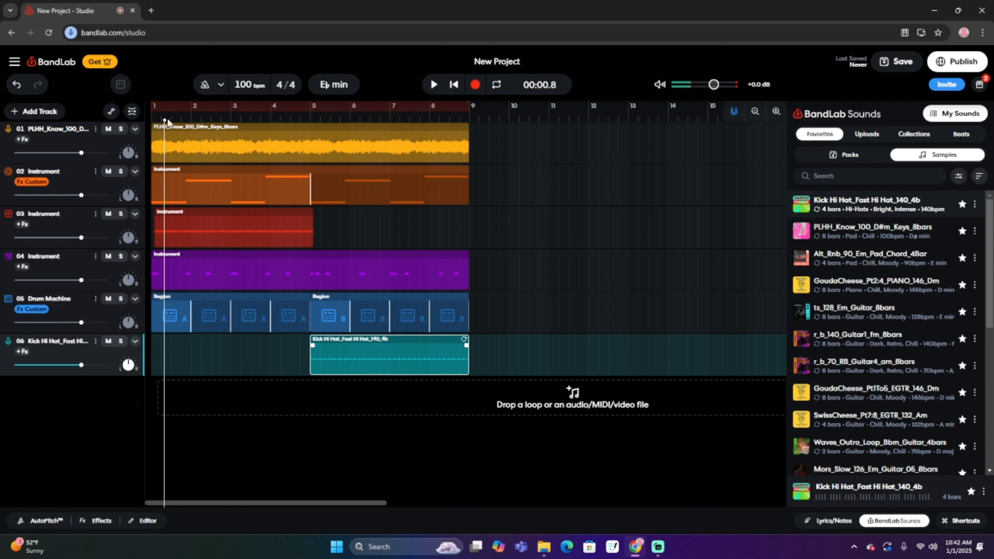
left_click_drag(167, 120, 109, 121)
key("space")
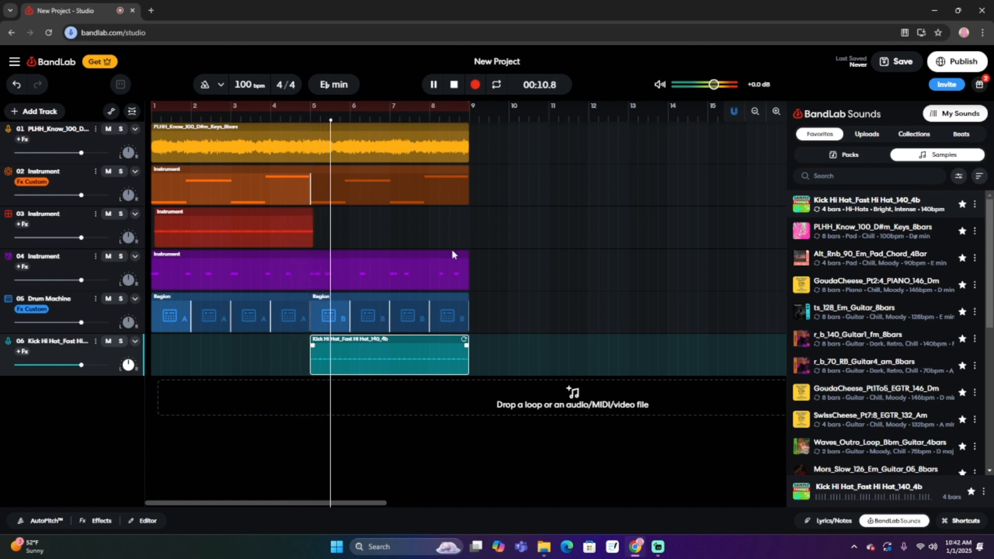
key("space")
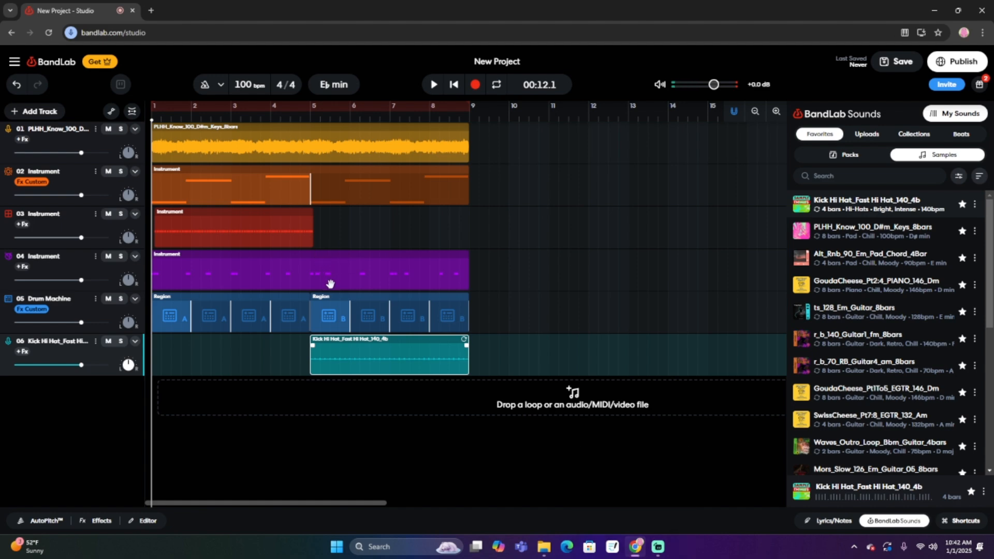
Cut the pattern B region from the Drum Machine track and extend the pattern A region to bar 9
left_click(341, 314)
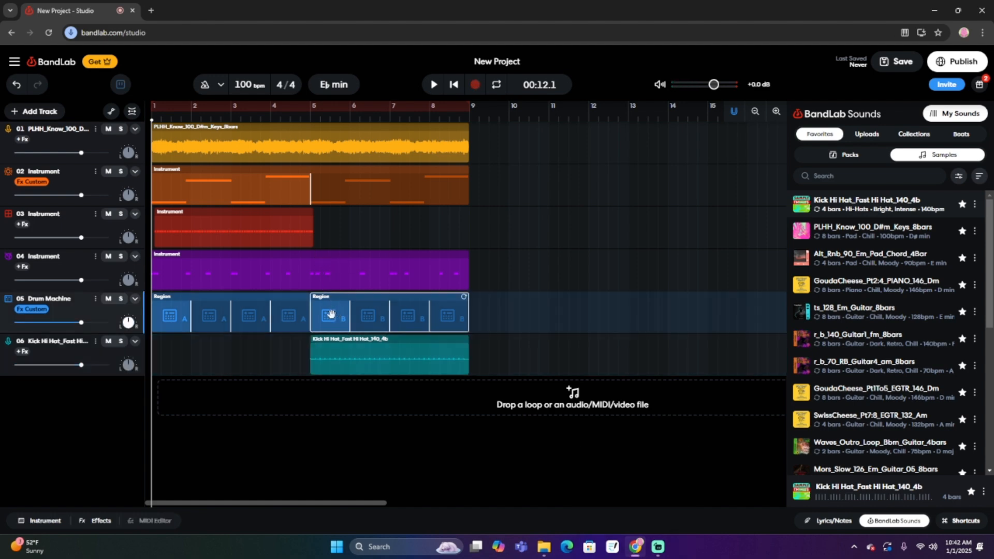
right_click(384, 312)
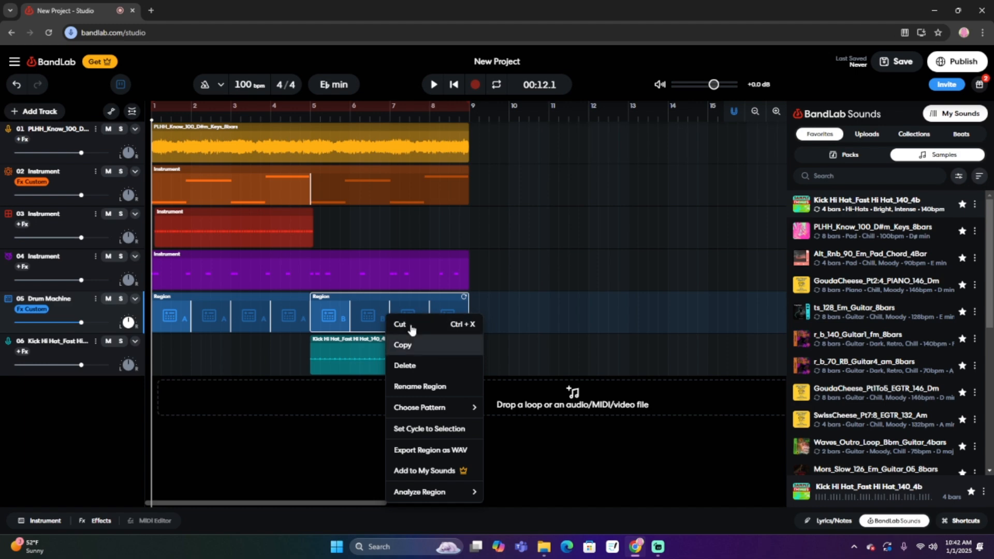
left_click(401, 323)
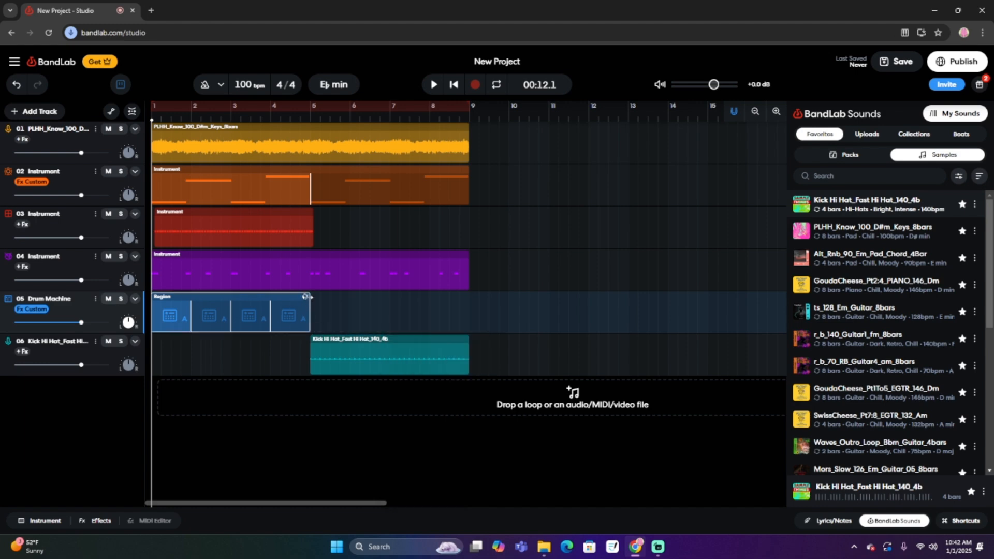
left_click_drag(305, 297, 470, 296)
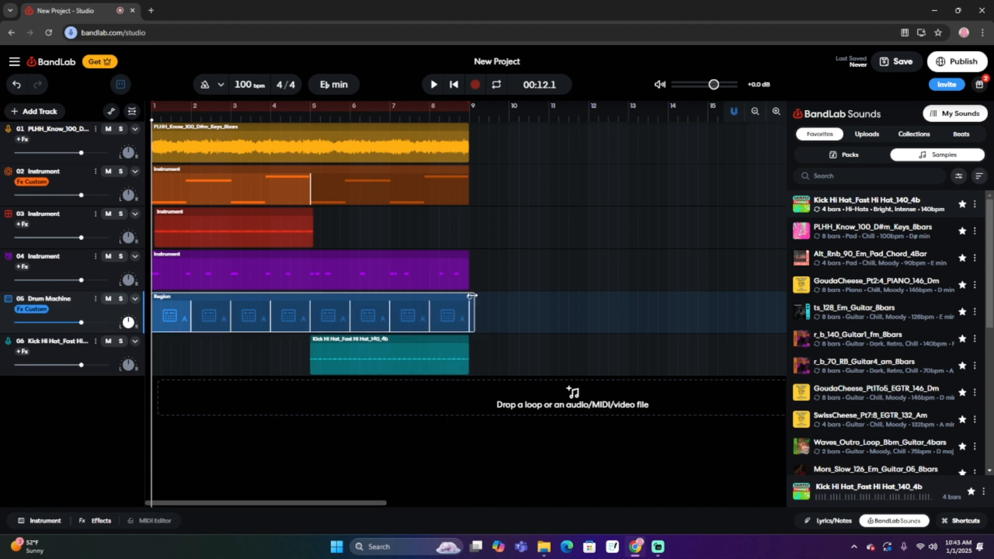
left_click(389, 130)
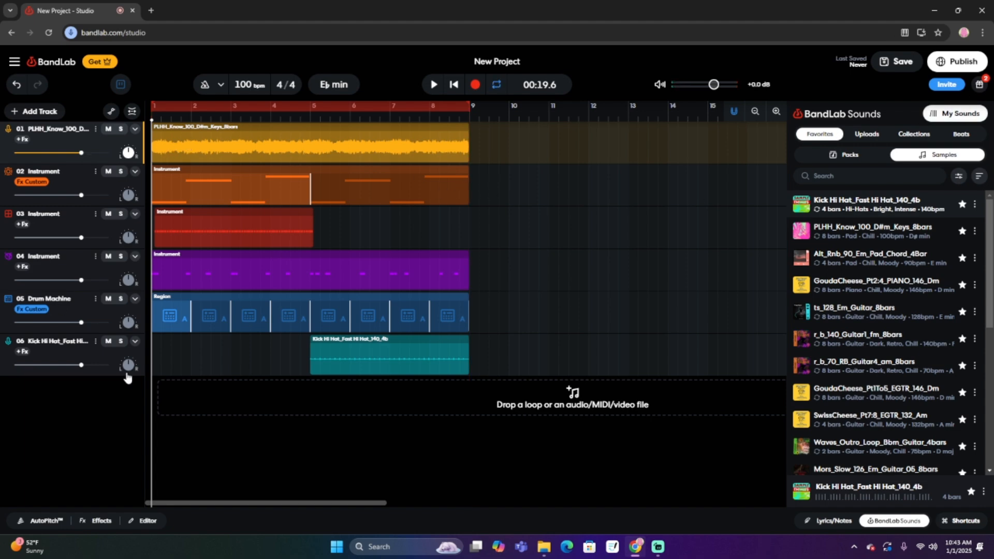
Add a virtual instrument track and load the 808 kit from the Drum Pads category
left_click(42, 114)
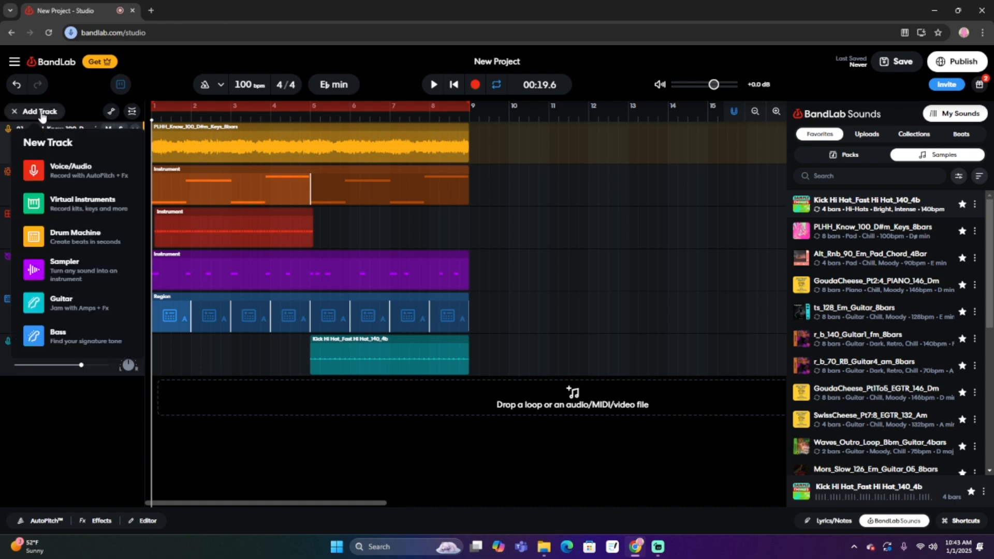
left_click(72, 205)
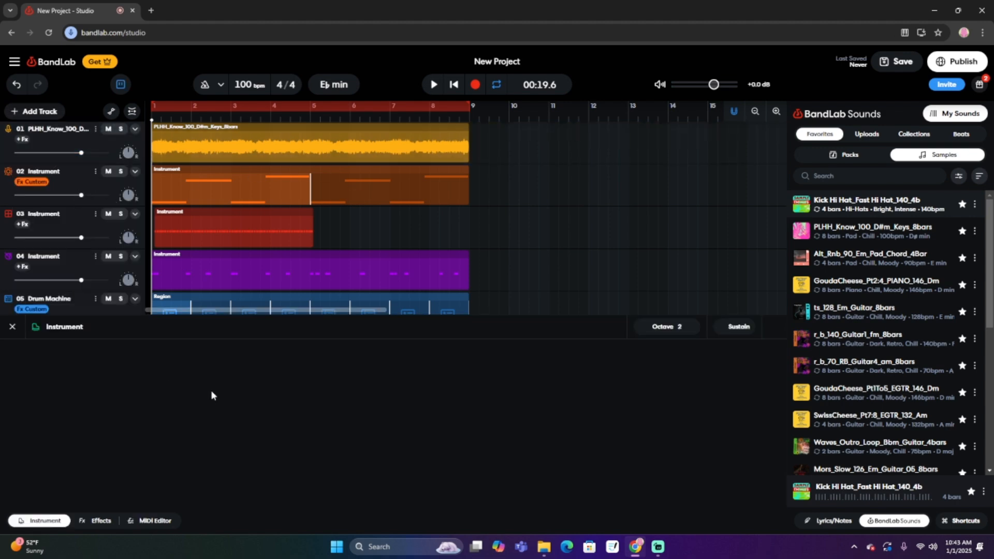
left_click(159, 356)
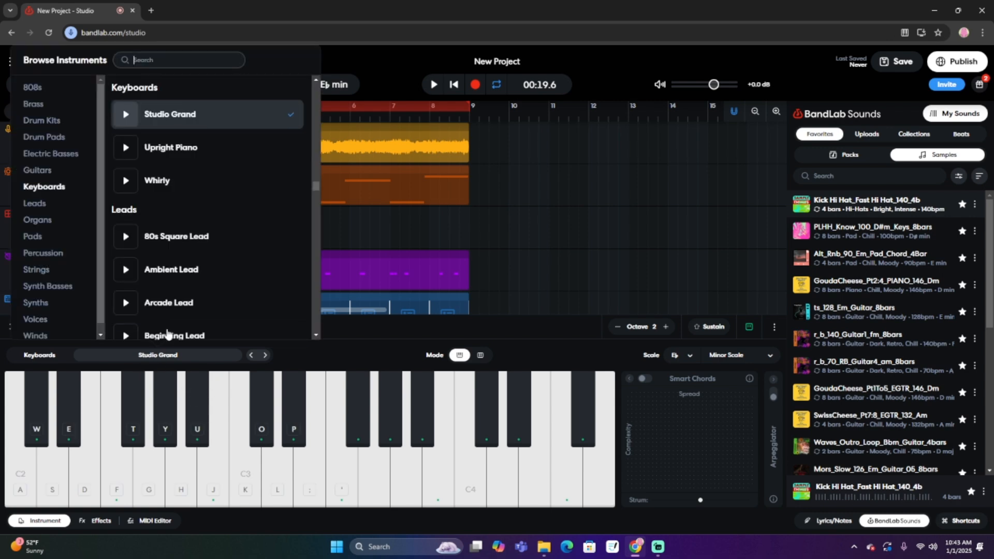
left_click(54, 137)
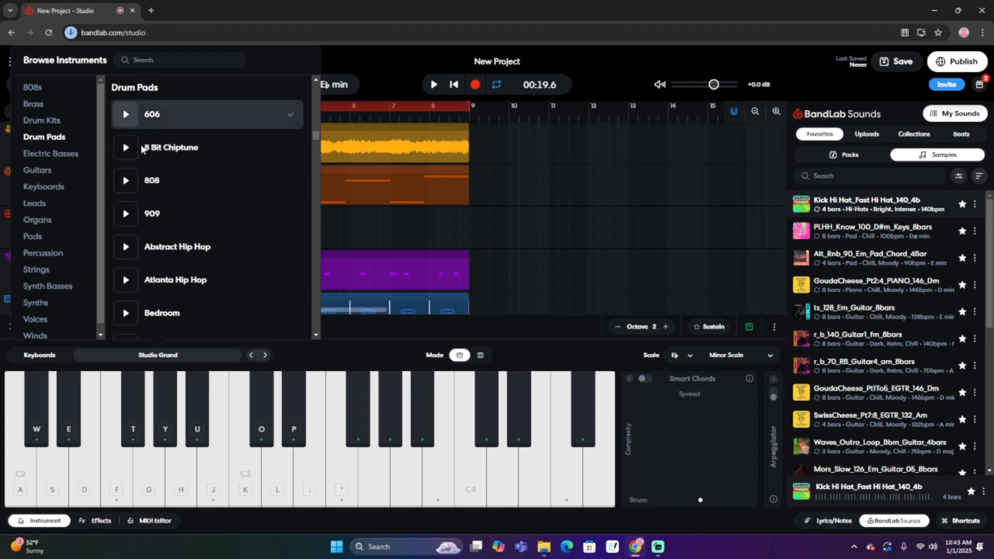
left_click(156, 182)
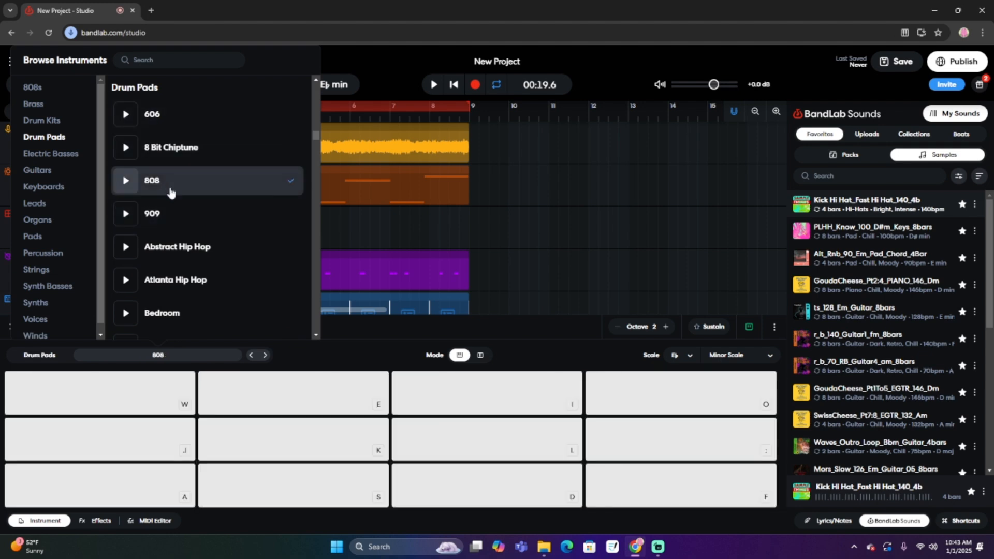
Audition several 808 drum pads and try the cymbal pad assigned to L over the playing beat
left_click(153, 404)
left_click(308, 442)
left_click(149, 439)
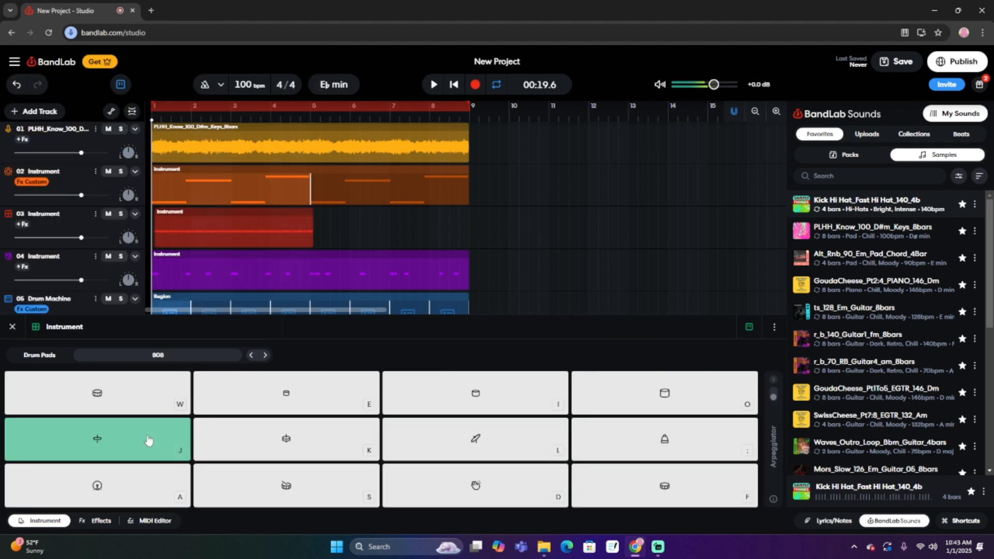
left_click(490, 439)
key("space")
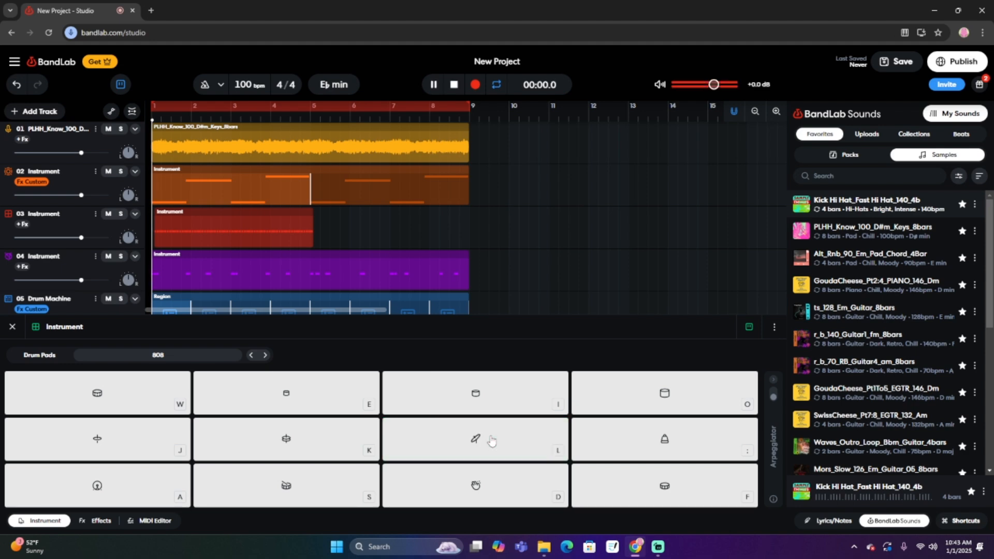
left_click(491, 439)
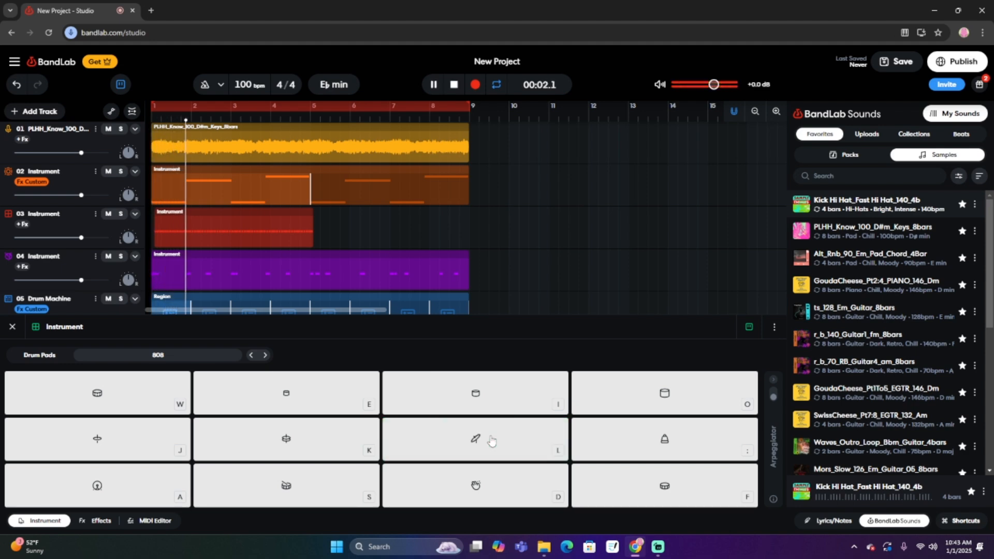
left_click(490, 439)
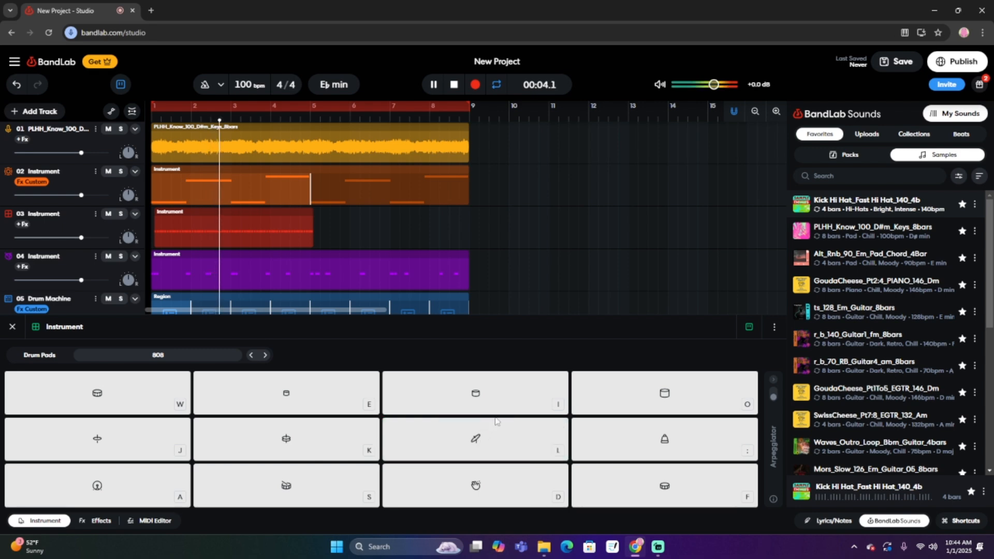
key("space")
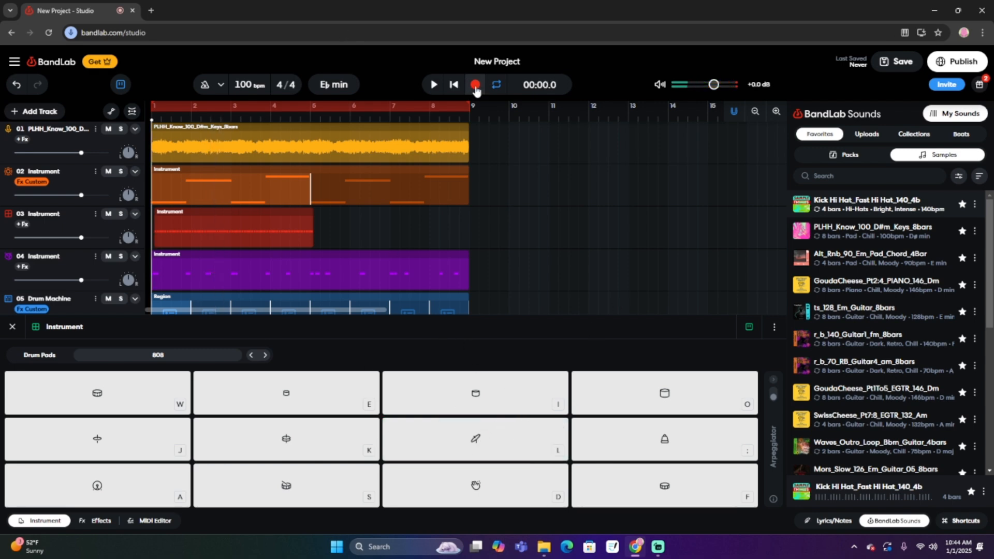
Record 808 cymbal hits at bars 1 and 5 on the new drum pads track, then close the instrument view
scroll(211, 272, "down", 5)
scroll(218, 207, "up", 2)
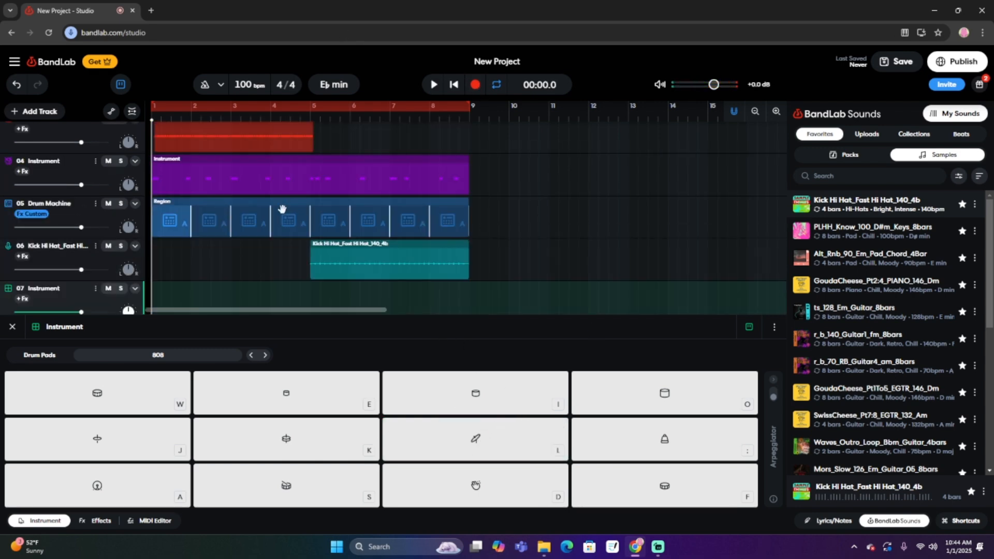
left_click(484, 446)
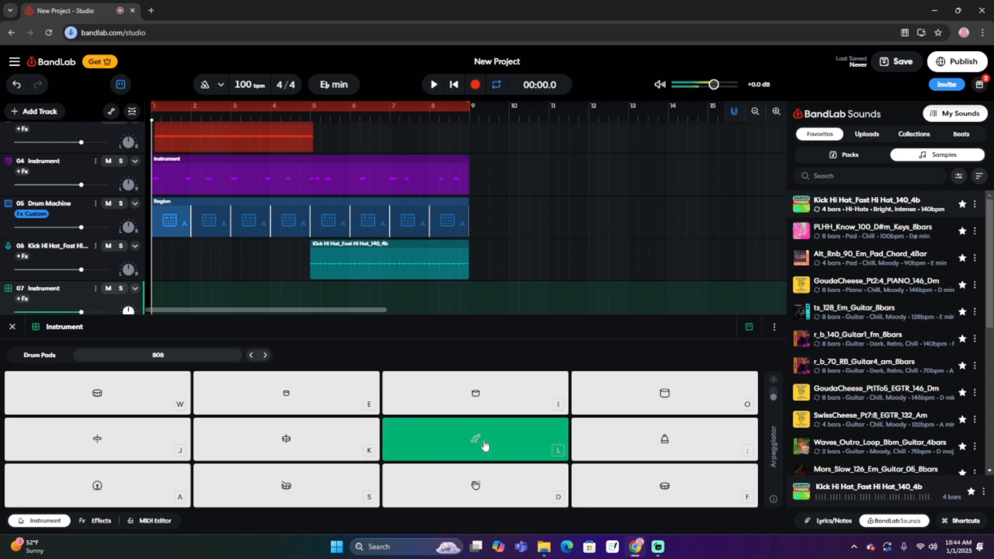
key("l")
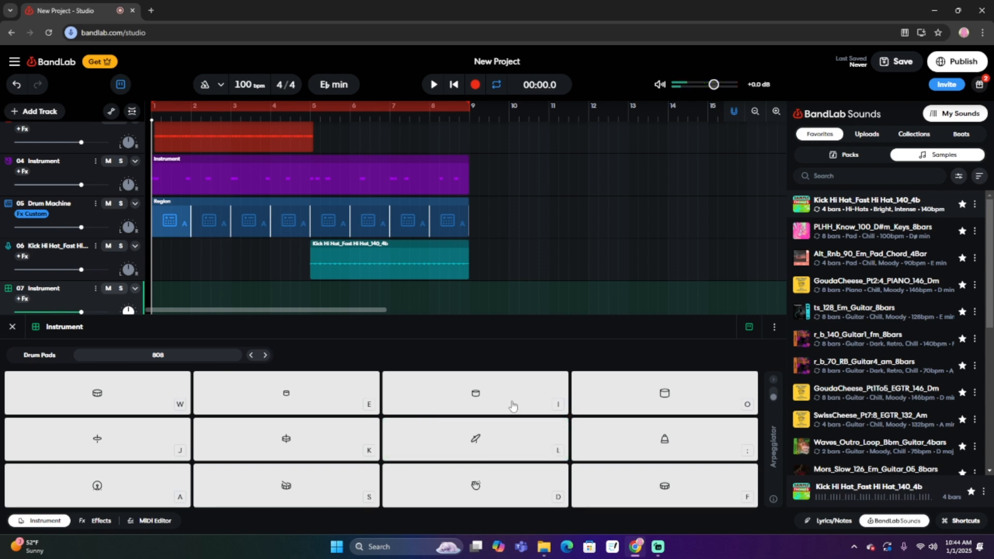
left_click(475, 85)
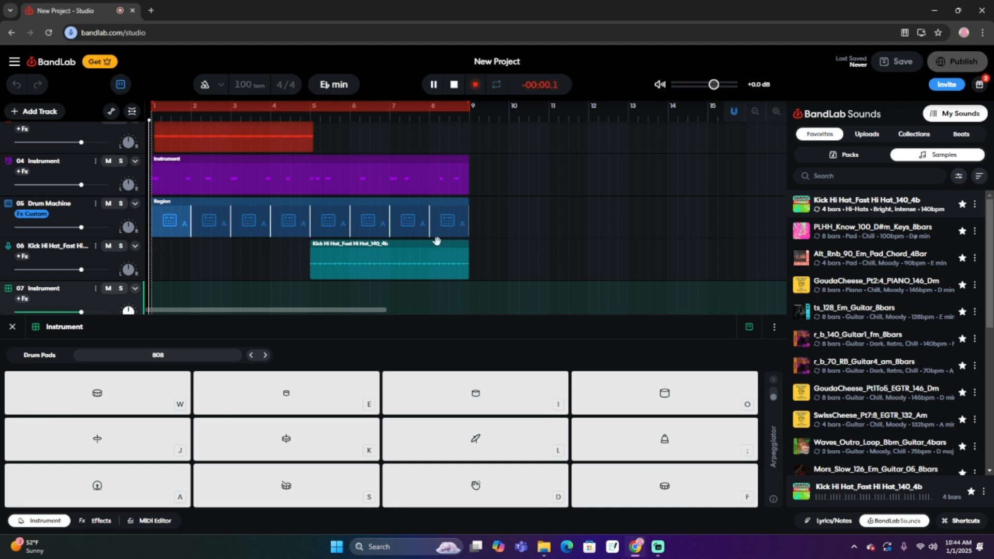
key("l")
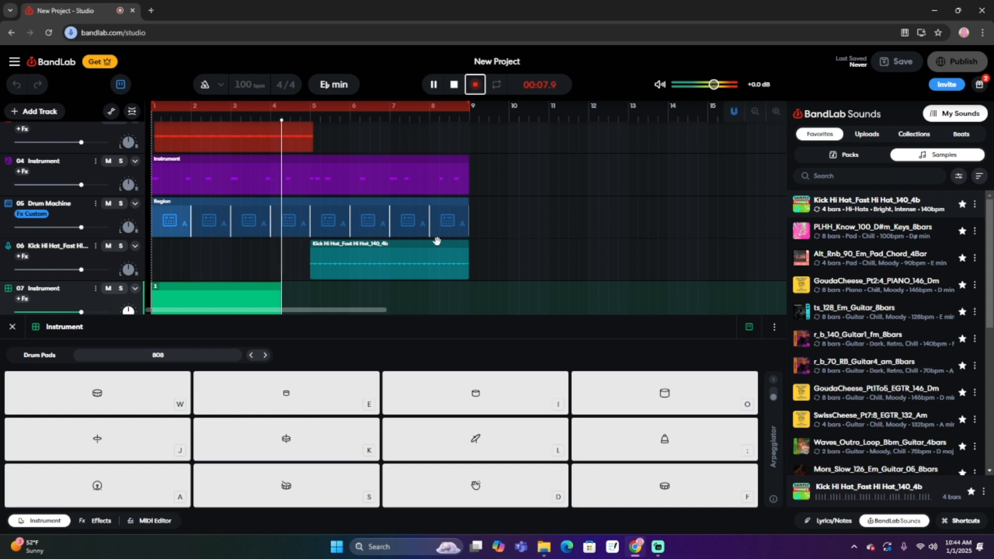
key("l")
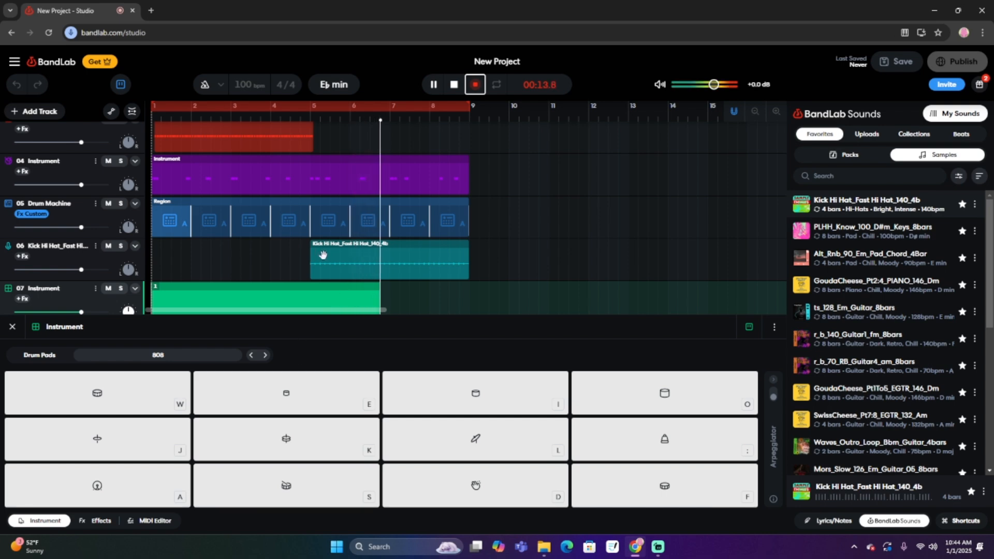
key("space")
left_click(12, 328)
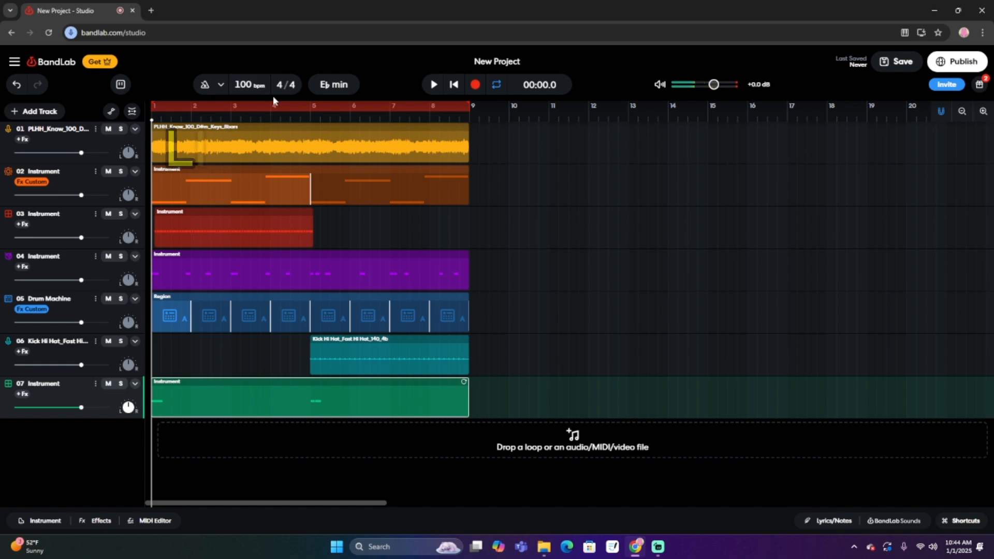
Rename the project as "drake"
left_click(503, 60)
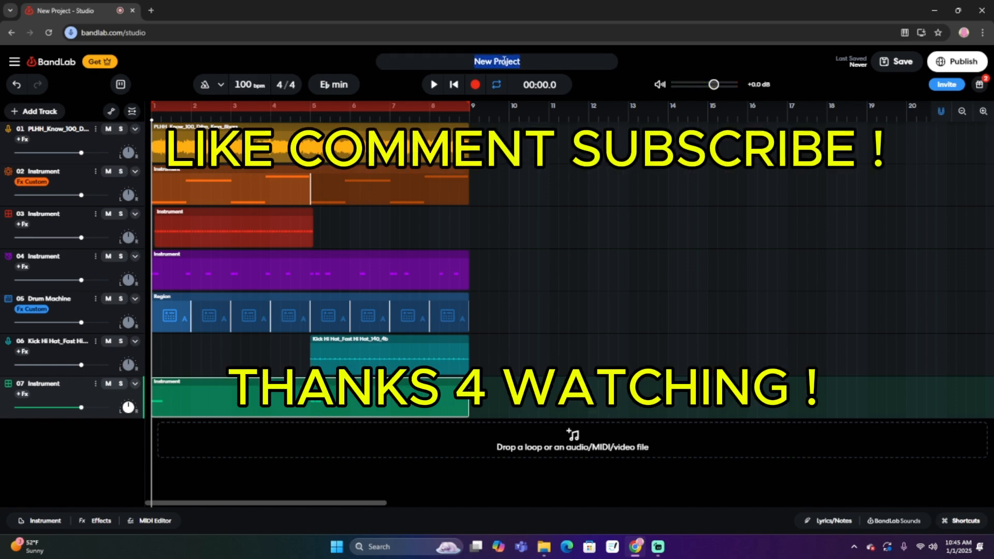
key("BackSpace")
type("drake")
key("Return")
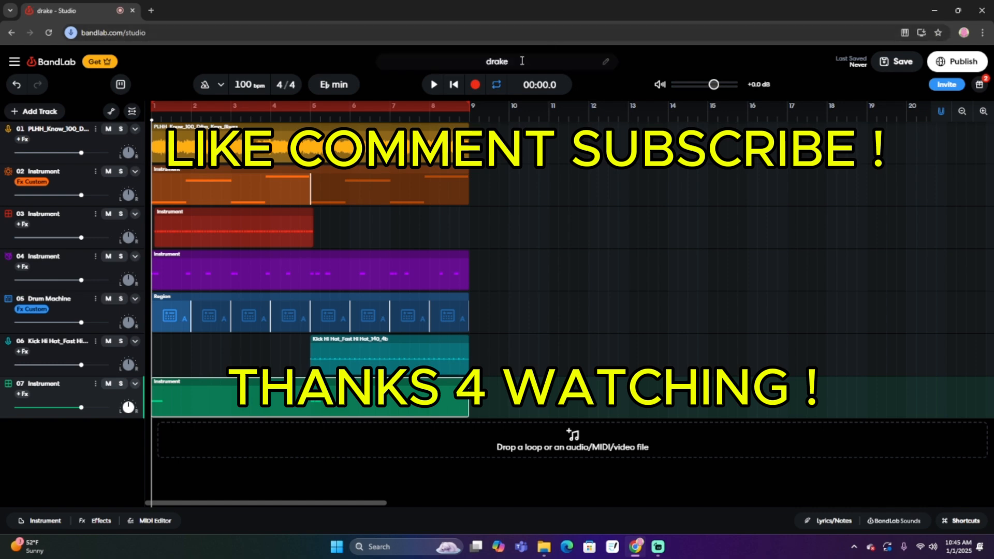